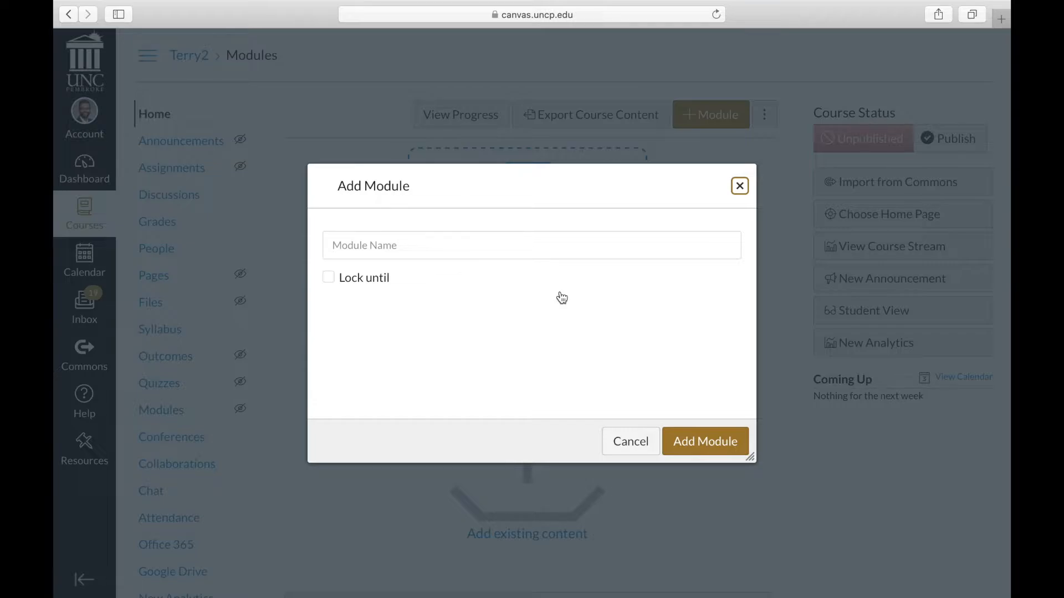
Create a new module named Week 5
{"action": "left_click", "coordinate": [558, 244]}
{"action": "type", "text": "Week 5"}
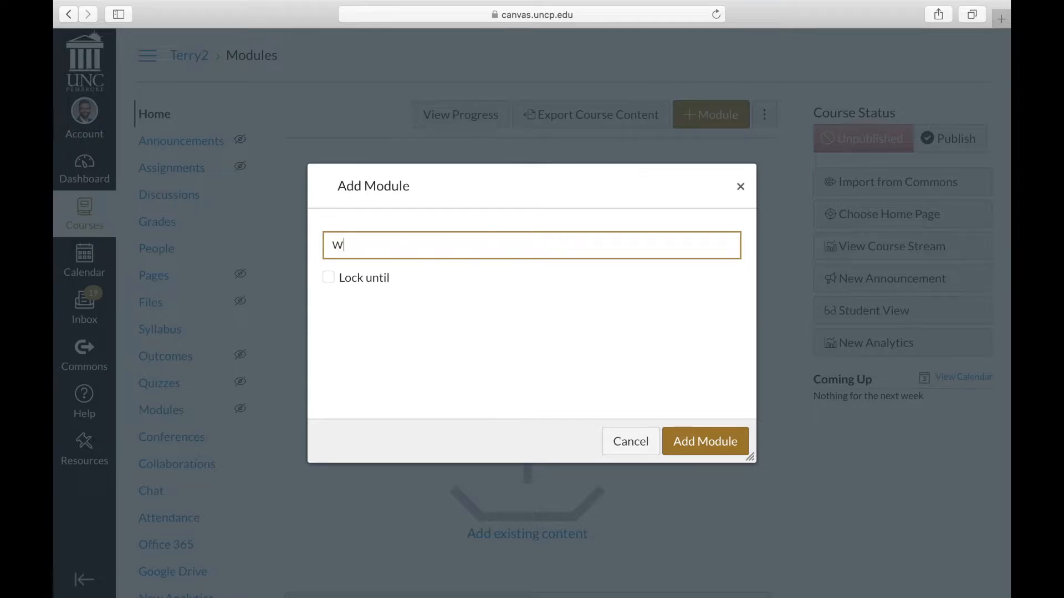
{"action": "left_click", "coordinate": [717, 439]}
{"action": "scroll", "coordinate": [716, 444], "scroll_direction": "down", "scroll_amount": 1}
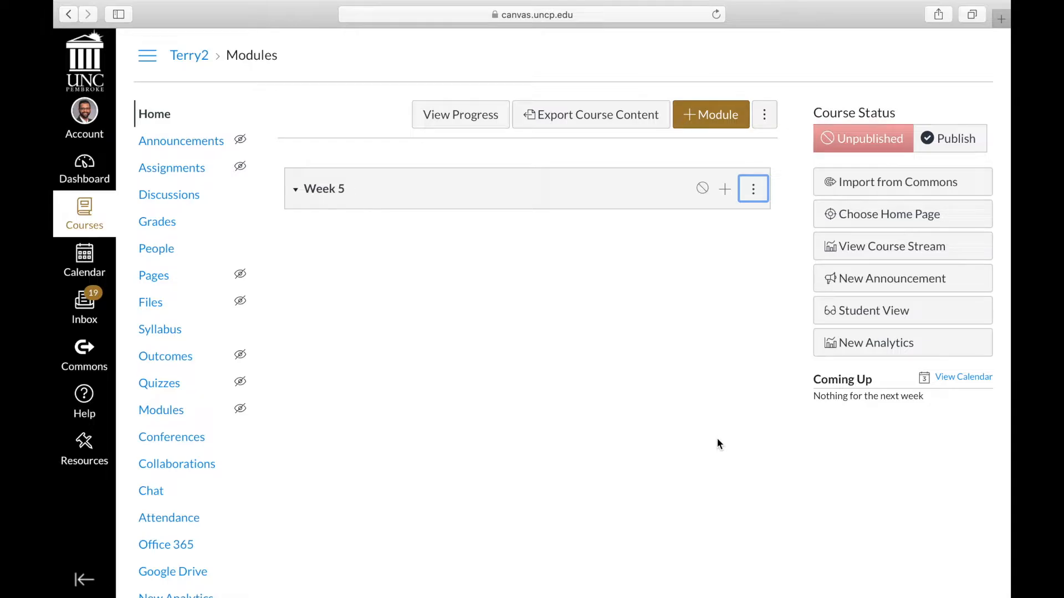
Add a new page named "Wk5 Info" to the Week 5 module
{"action": "left_click", "coordinate": [724, 189]}
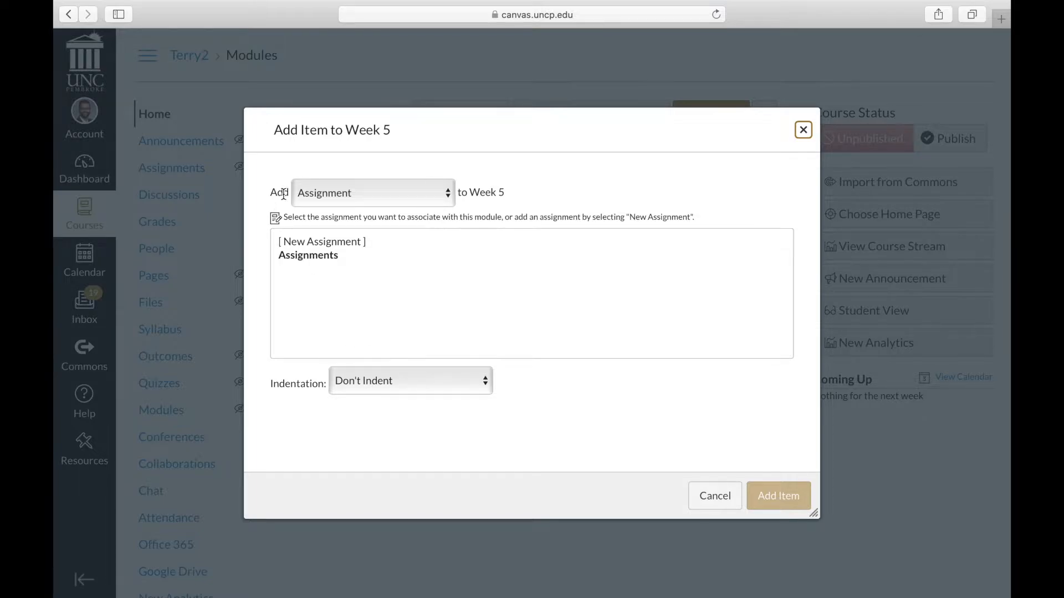
{"action": "left_click", "coordinate": [395, 195]}
{"action": "left_click", "coordinate": [432, 236]}
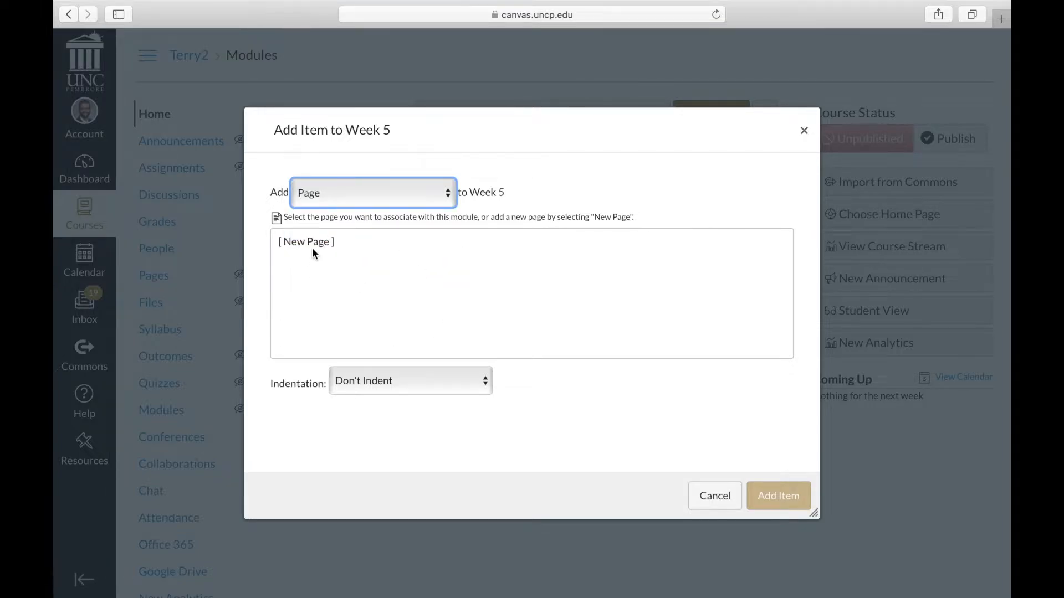
{"action": "left_click", "coordinate": [365, 239]}
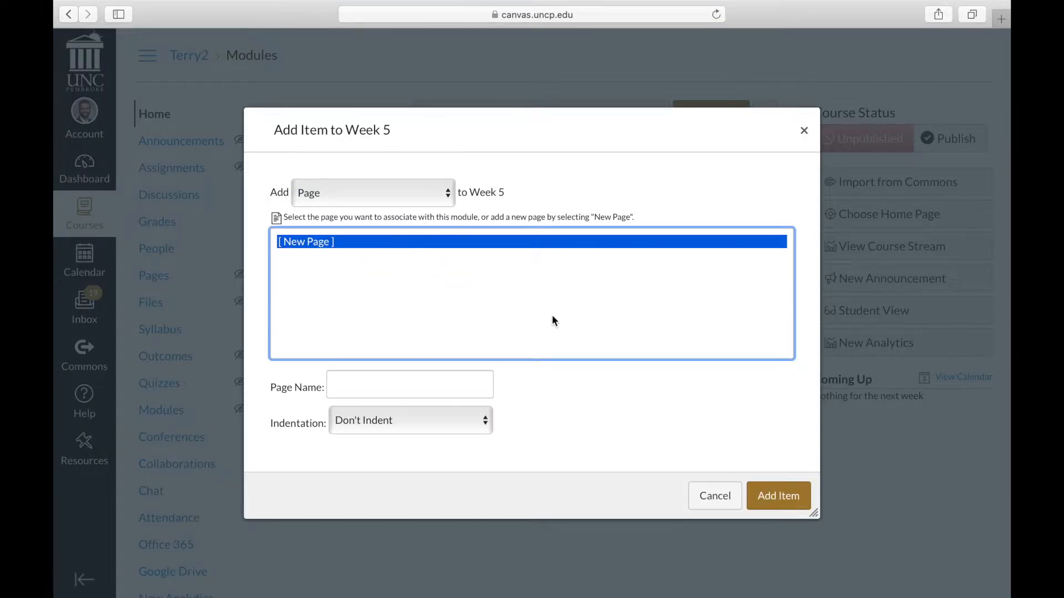
{"action": "left_click", "coordinate": [459, 386]}
{"action": "type", "text": "Wk"}
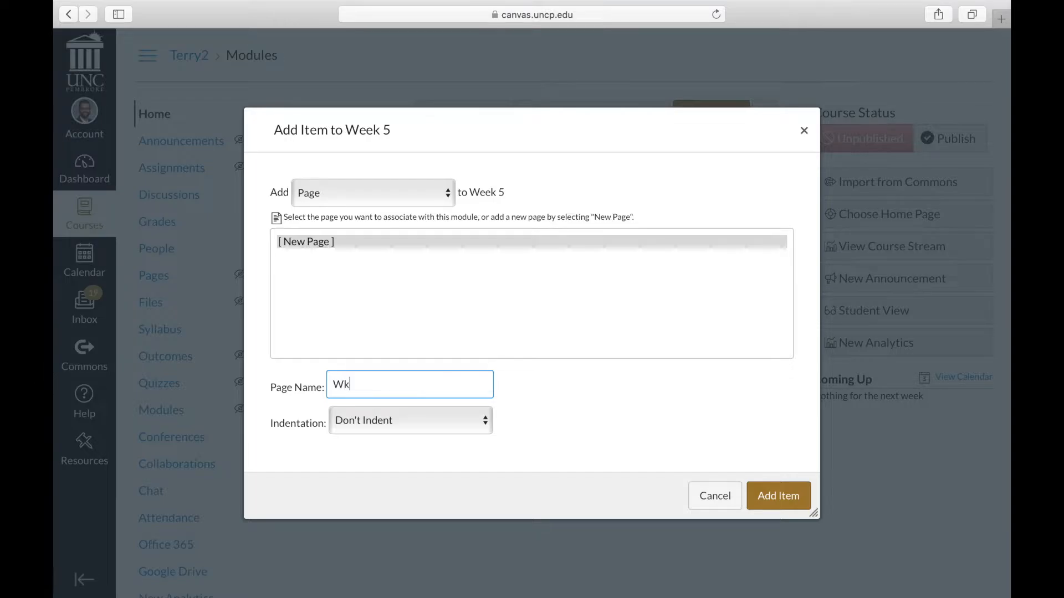
{"action": "type", "text": "5 Info"}
{"action": "left_click", "coordinate": [781, 492]}
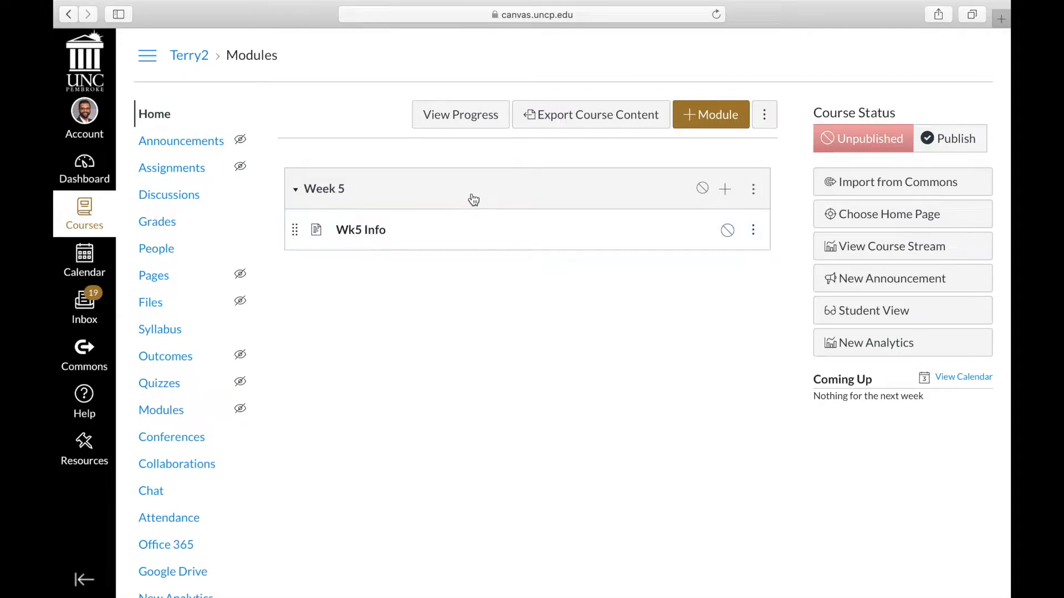
Edit the Wk5 Info page so its body reads "w5 guiding info..." and save it without publishing
{"action": "left_click", "coordinate": [379, 230]}
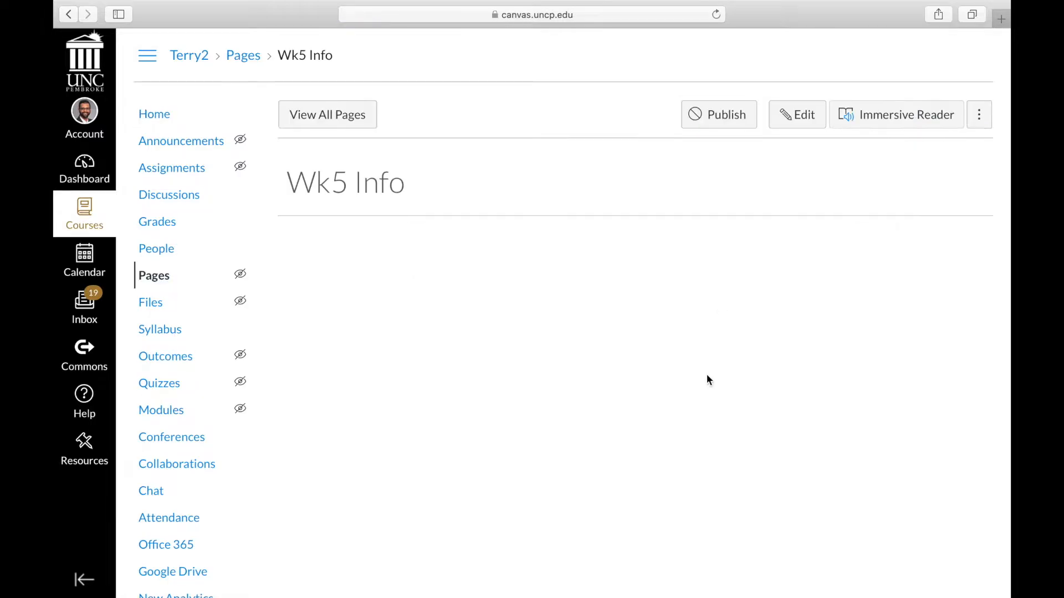
{"action": "left_click", "coordinate": [789, 117]}
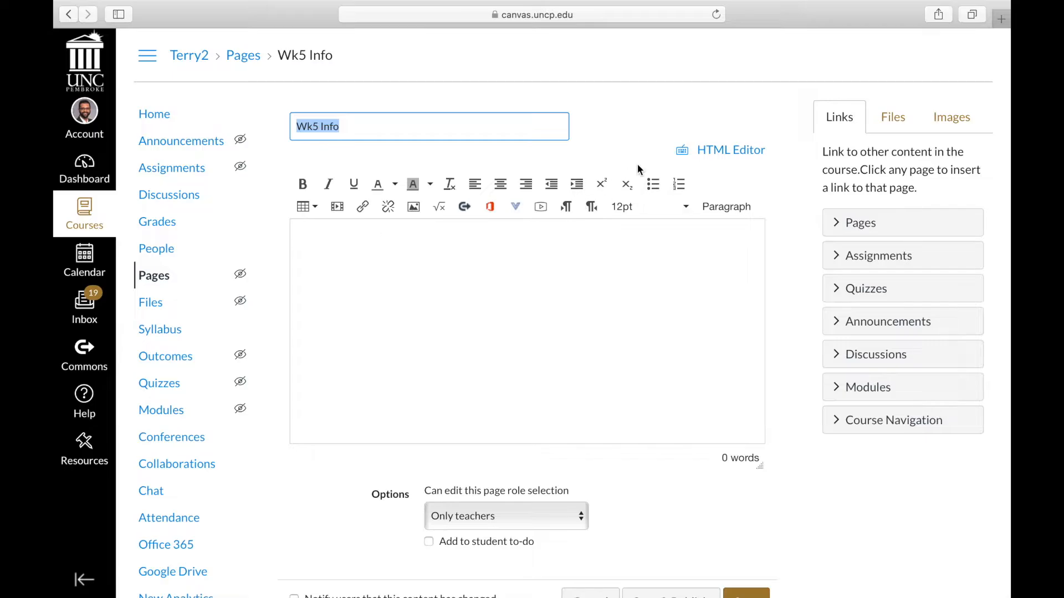
{"action": "left_click", "coordinate": [698, 349]}
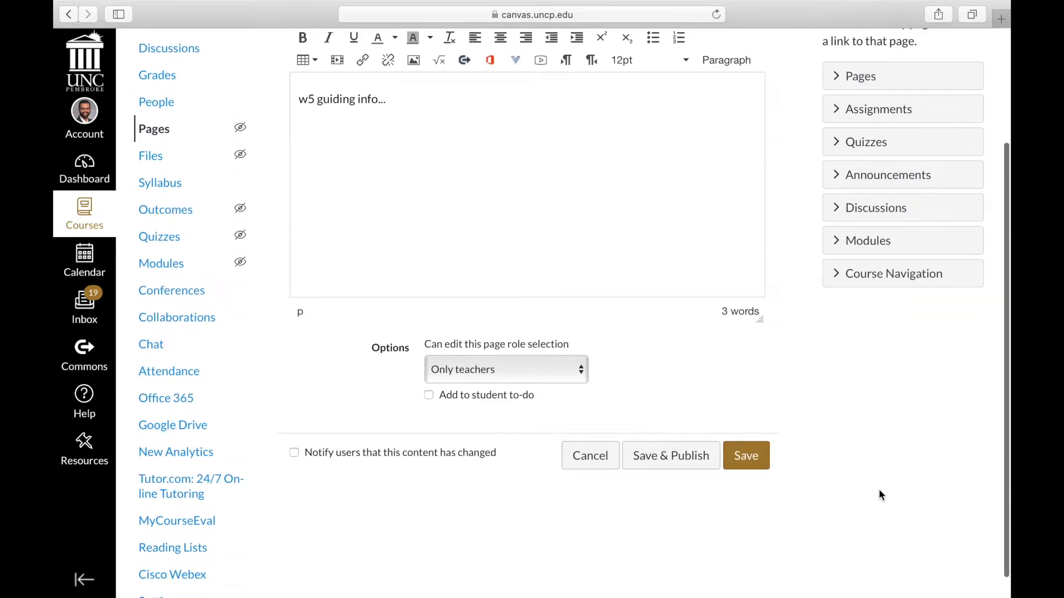
{"action": "scroll", "coordinate": [879, 490], "scroll_direction": "up", "scroll_amount": 5}
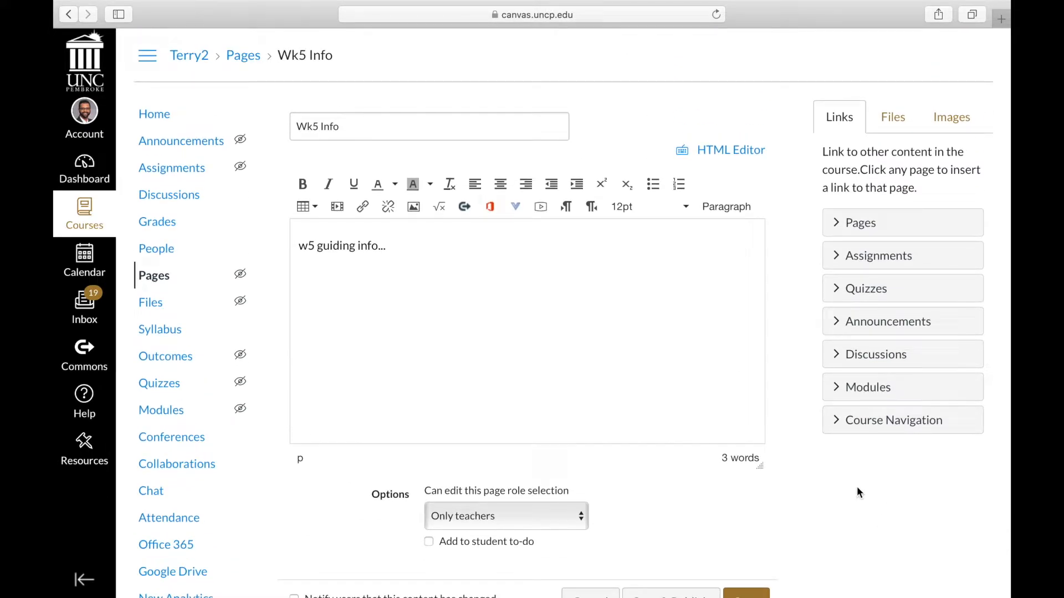
{"action": "scroll", "coordinate": [857, 486], "scroll_direction": "down", "scroll_amount": 5}
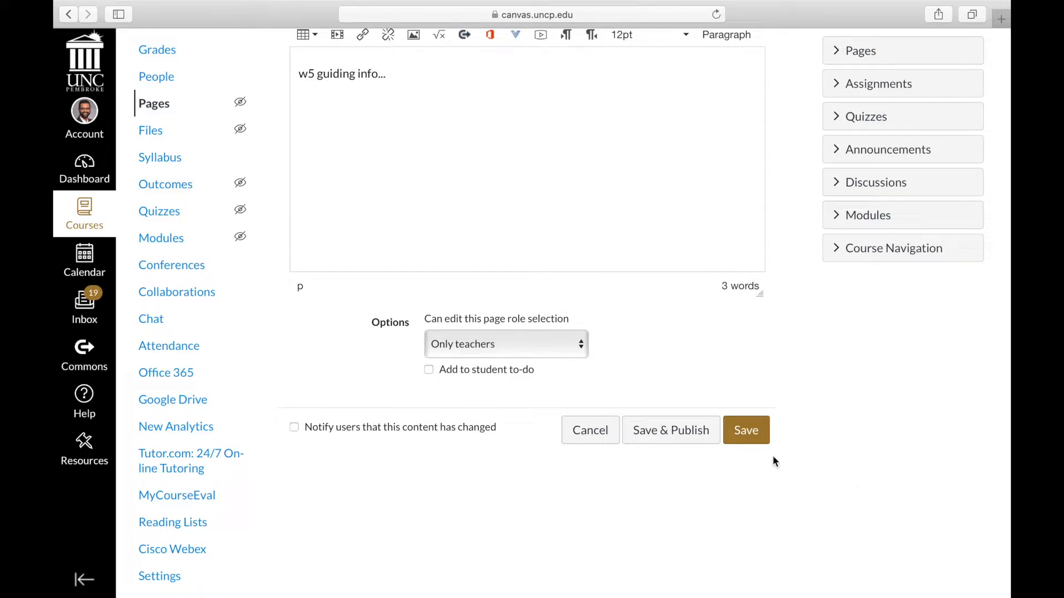
{"action": "left_click", "coordinate": [751, 438]}
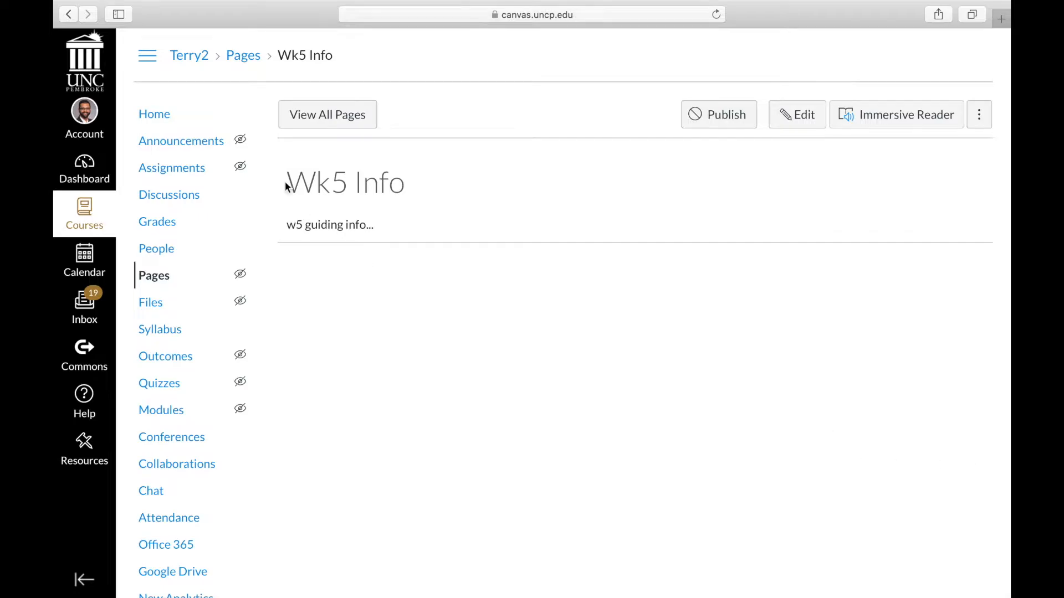
Return to the course home and add a new assignment named "Wk5 paper" to the Week 5 module
{"action": "left_click", "coordinate": [156, 115]}
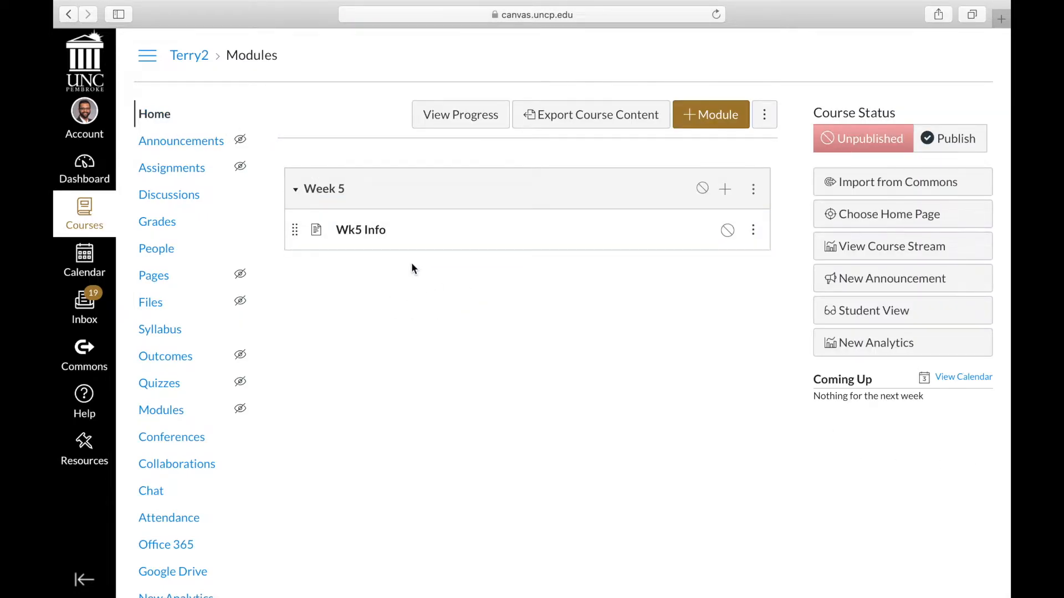
{"action": "left_click", "coordinate": [373, 232]}
{"action": "left_click", "coordinate": [726, 190]}
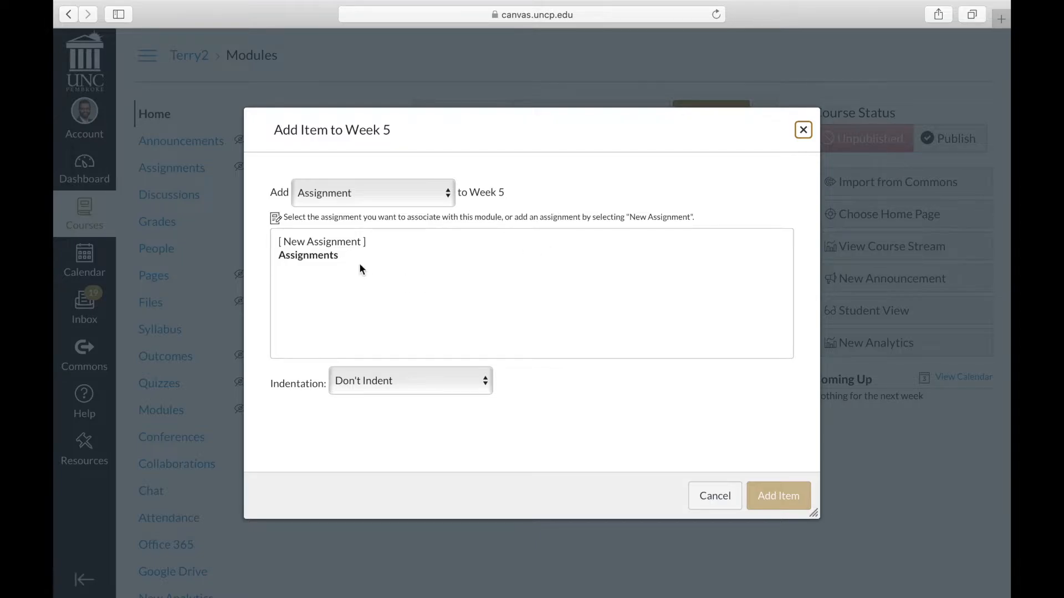
{"action": "left_click", "coordinate": [334, 254]}
{"action": "left_click", "coordinate": [364, 243]}
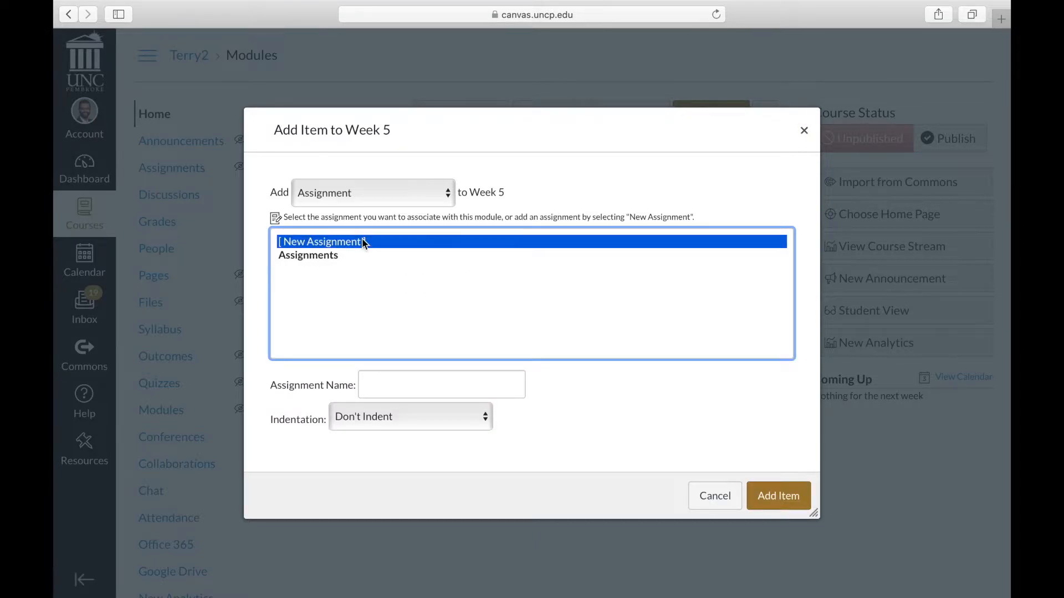
{"action": "left_click", "coordinate": [464, 383]}
{"action": "type", "text": "W"}
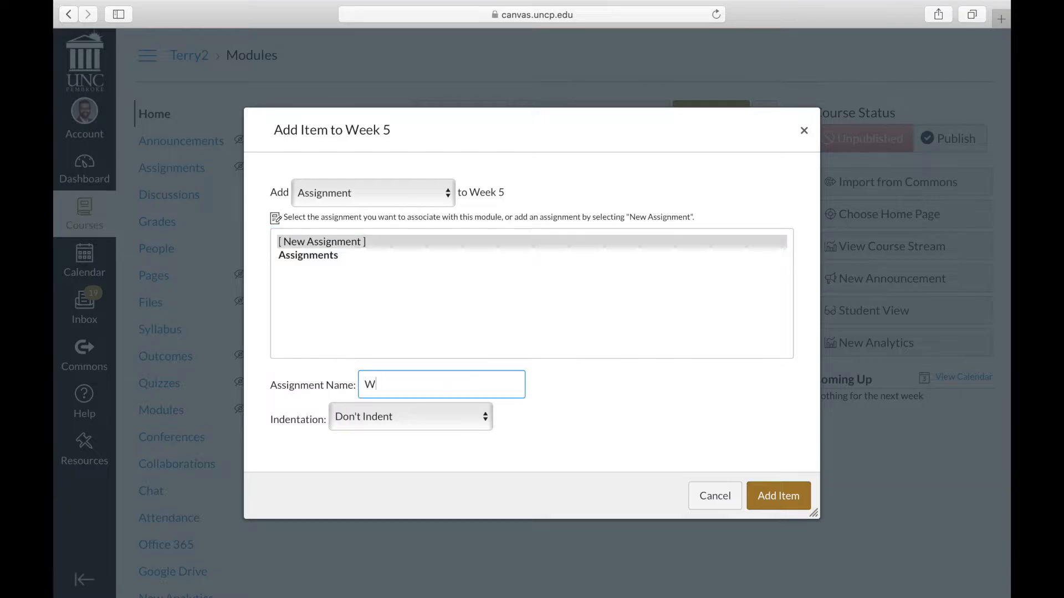
{"action": "type", "text": "k5 paper"}
{"action": "left_click", "coordinate": [769, 500]}
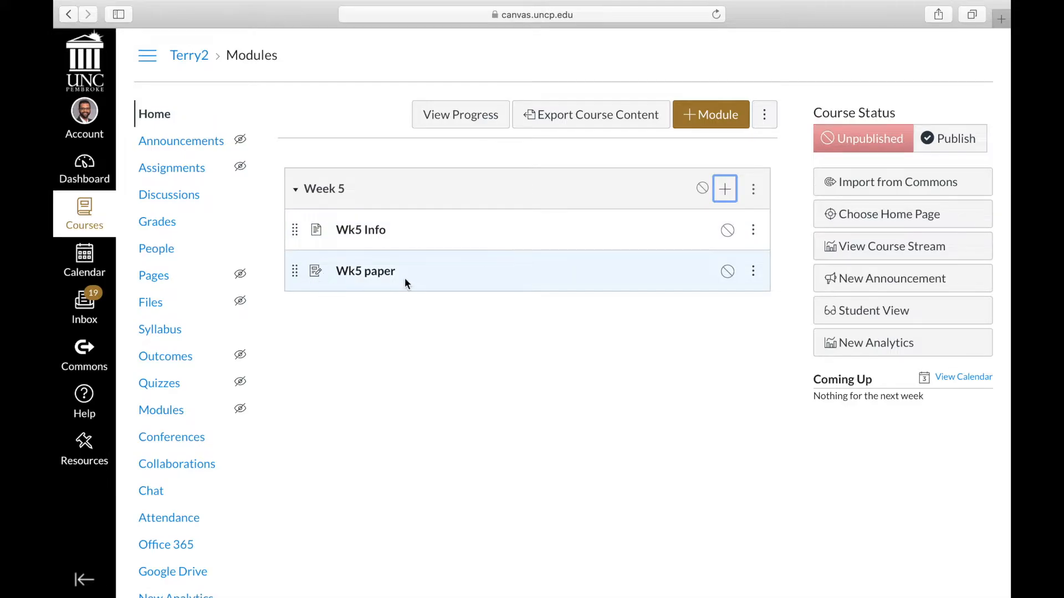
Edit the Wk5 paper assignment and enter the description "Chapter 5 summary.... 3-5 pages... with a focus on ABCD"
{"action": "left_click", "coordinate": [379, 273]}
{"action": "left_click", "coordinate": [715, 123]}
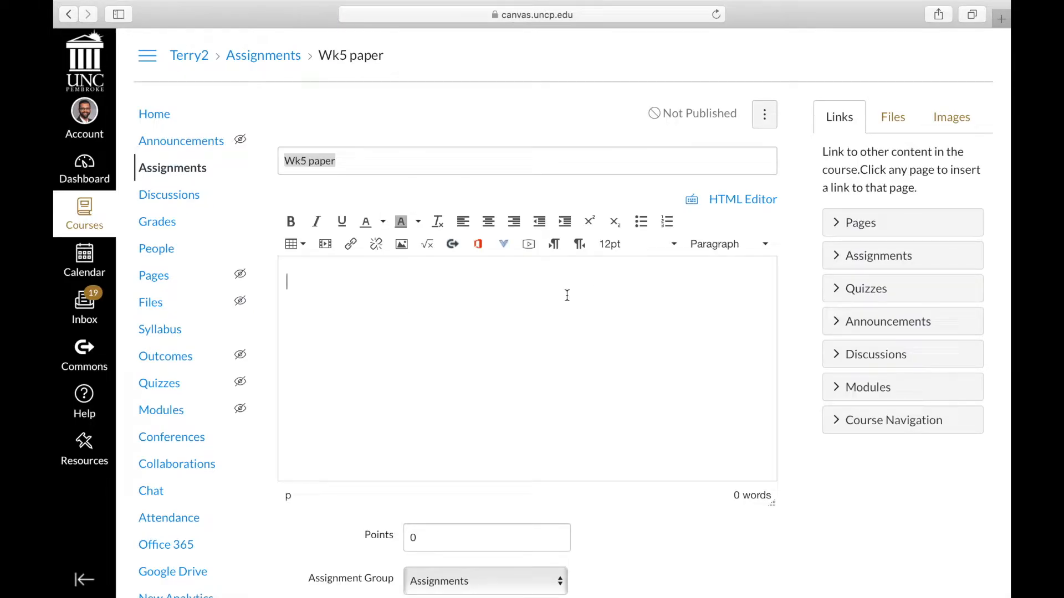
{"action": "scroll", "coordinate": [567, 295], "scroll_direction": "down", "scroll_amount": 3}
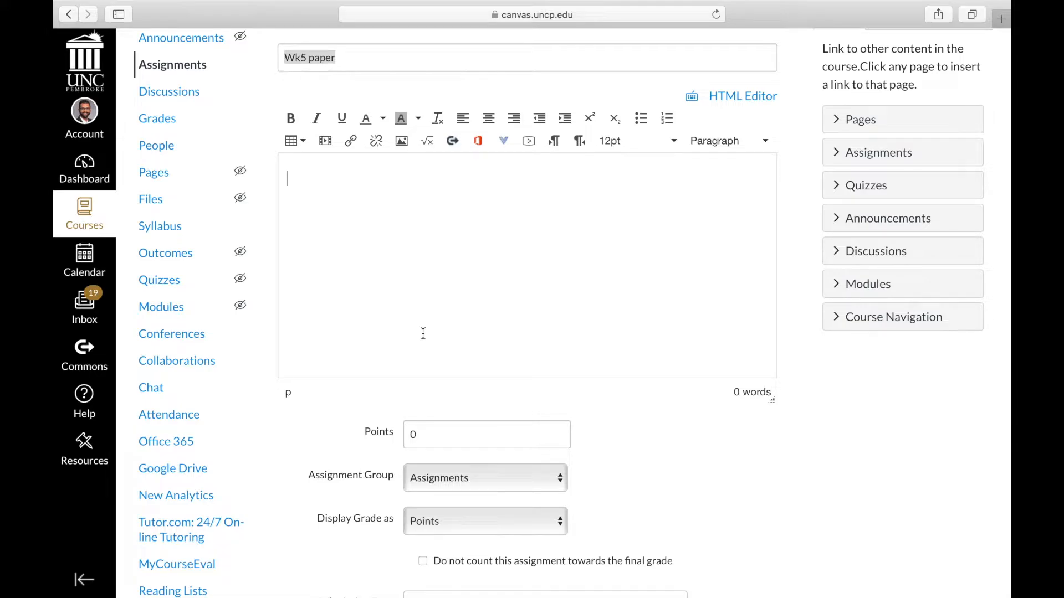
{"action": "type", "text": "Chapter 5 summary...."}
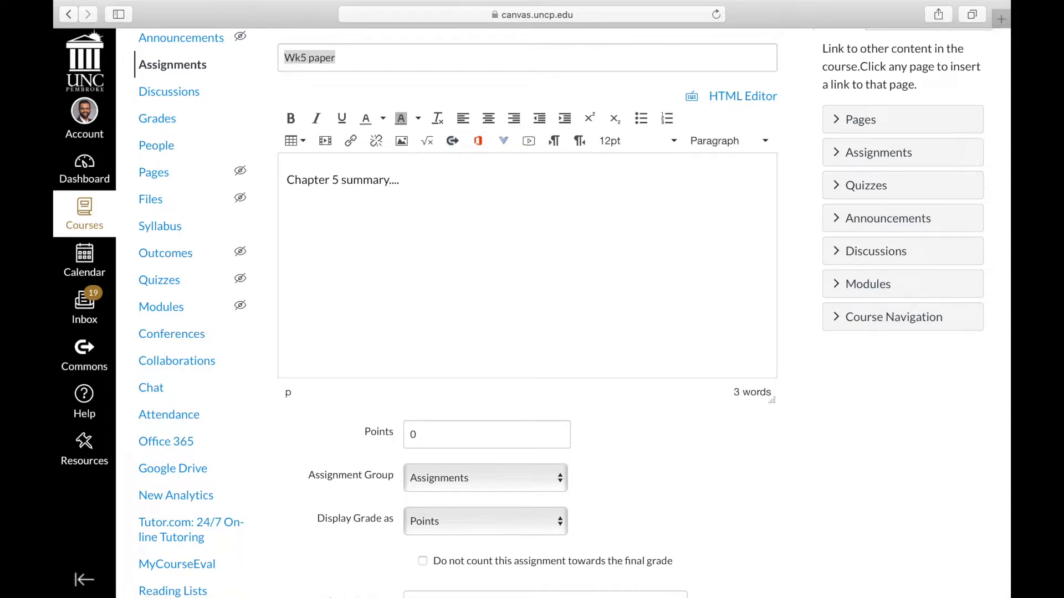
{"action": "type", "text": " 3-5 pages... with a focus on "}
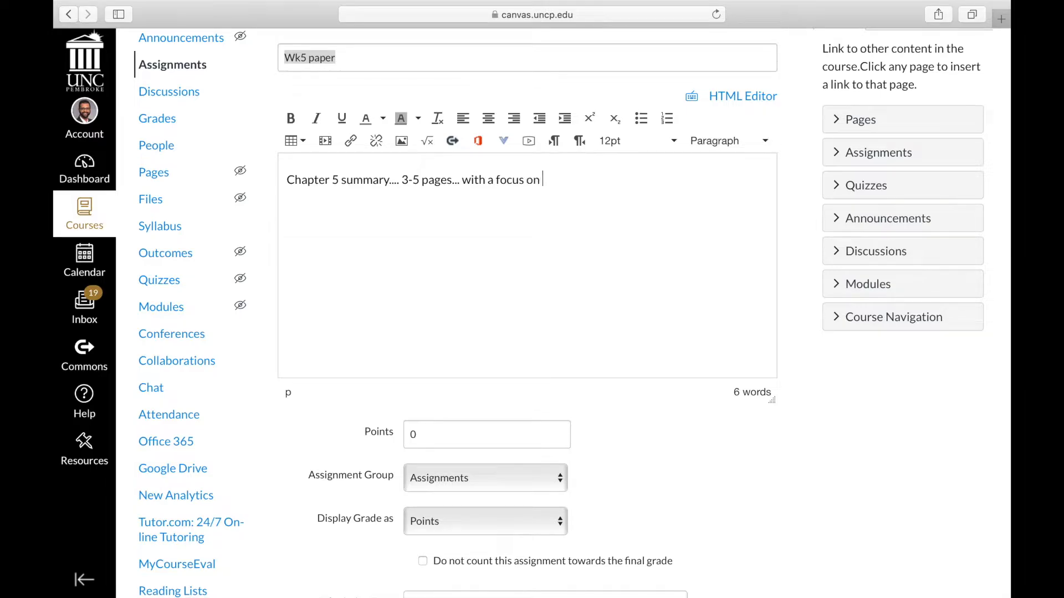
{"action": "type", "text": "ABC"}
Set the Wk5 paper assignment's points to 100
{"action": "scroll", "coordinate": [798, 535], "scroll_direction": "down", "scroll_amount": 4}
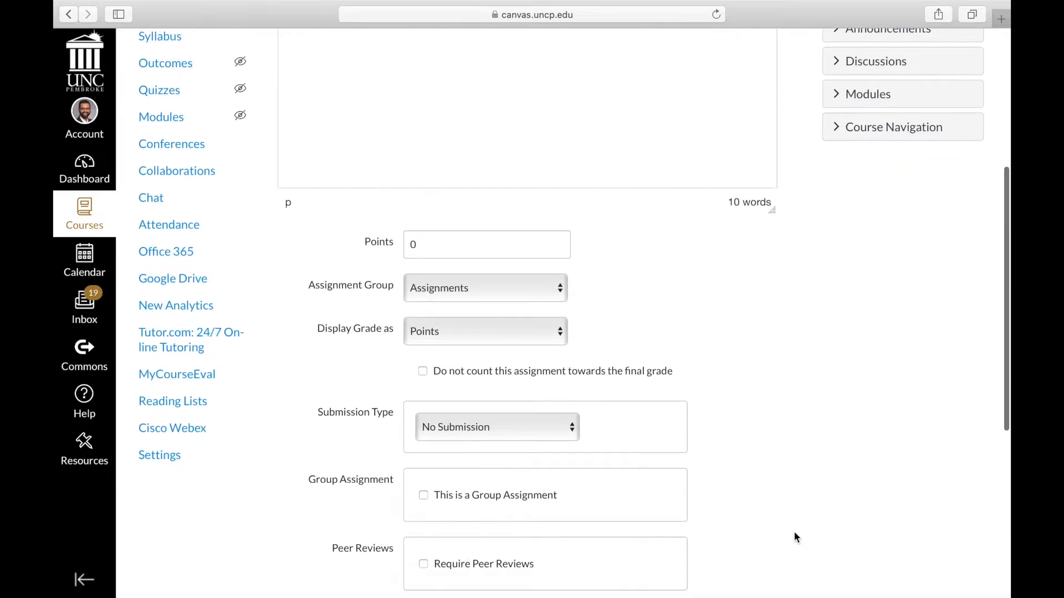
{"action": "left_click", "coordinate": [471, 241]}
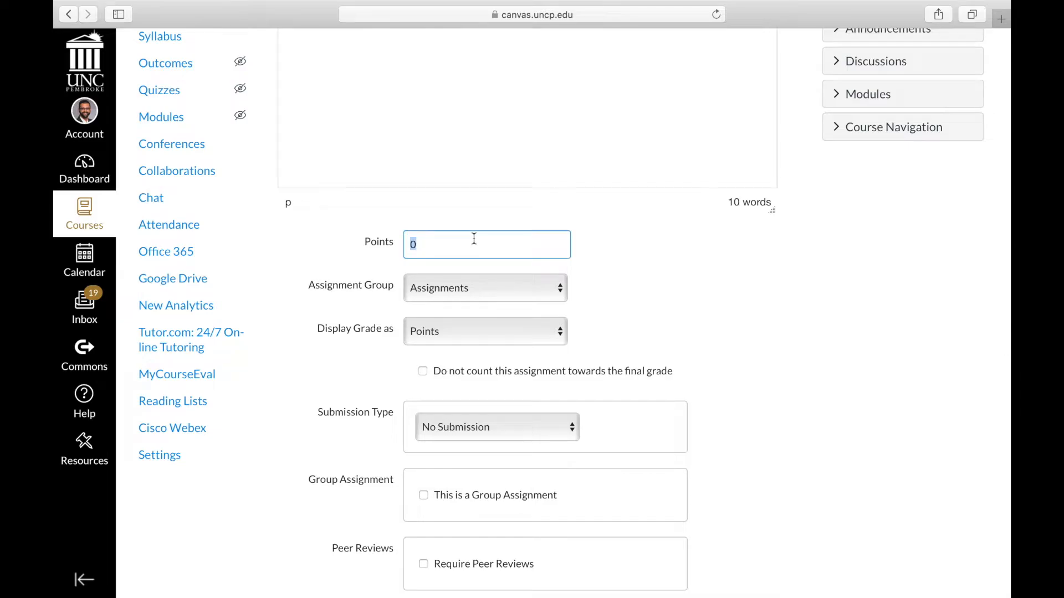
{"action": "type", "text": "100"}
Set the submission type to Online with file uploads restricted to "docx, doc", and save the assignment without publishing
{"action": "scroll", "coordinate": [796, 350], "scroll_direction": "down", "scroll_amount": 3}
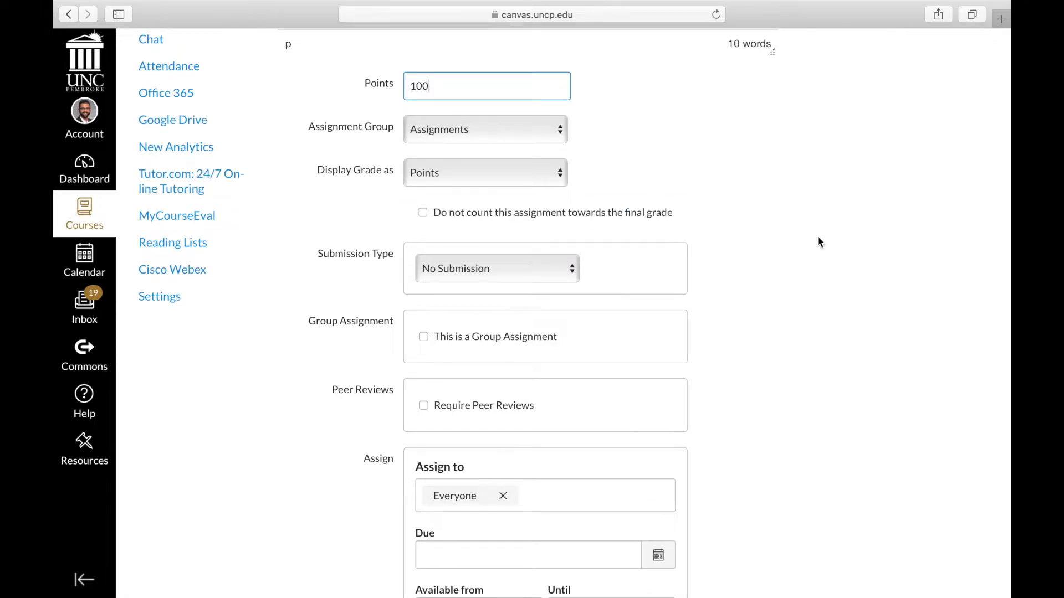
{"action": "scroll", "coordinate": [819, 241], "scroll_direction": "down", "scroll_amount": 3}
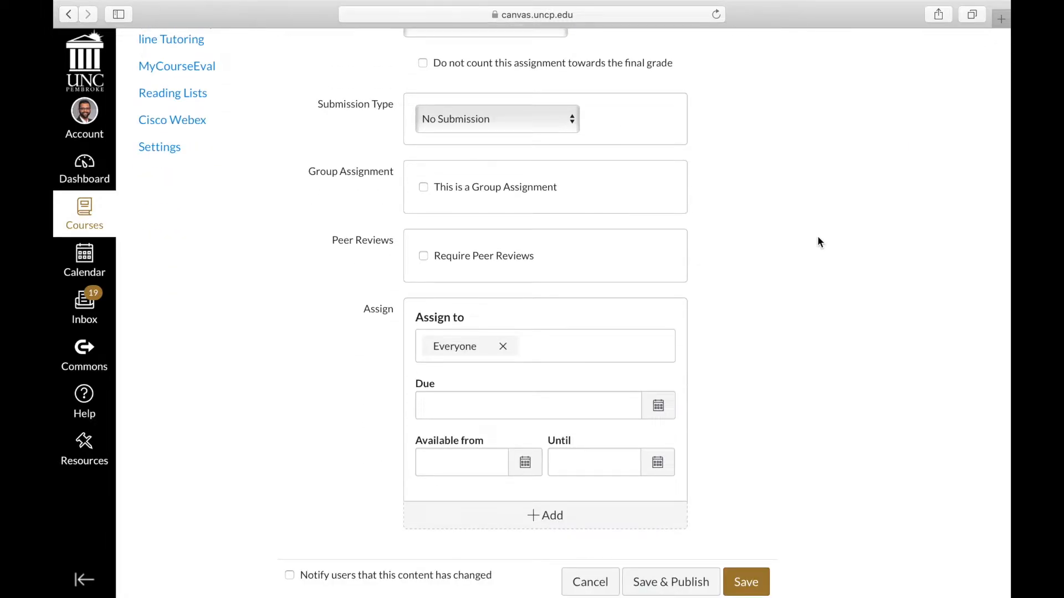
{"action": "left_click", "coordinate": [550, 118]}
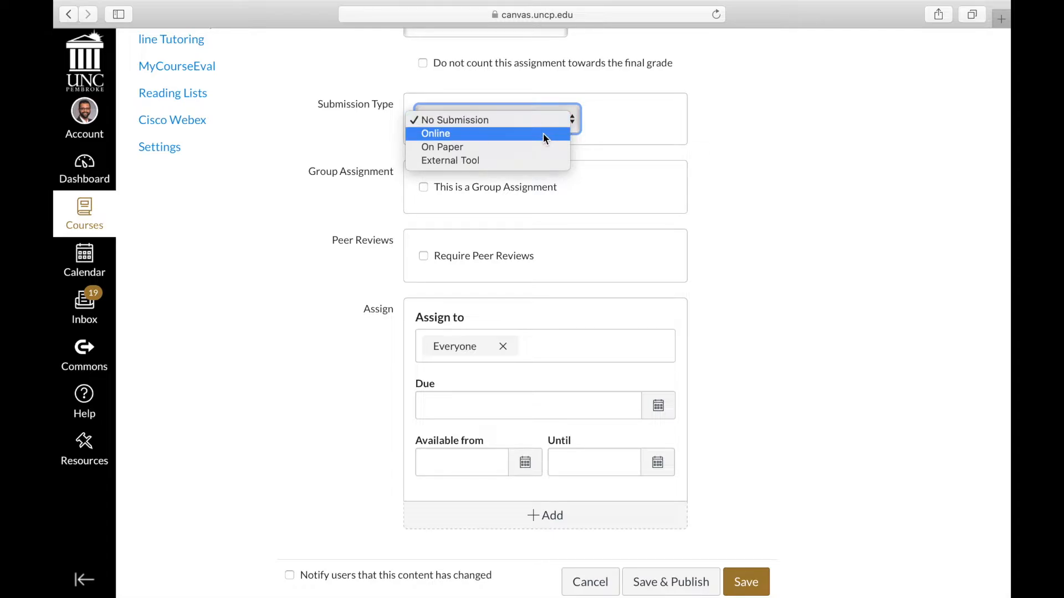
{"action": "left_click", "coordinate": [543, 133]}
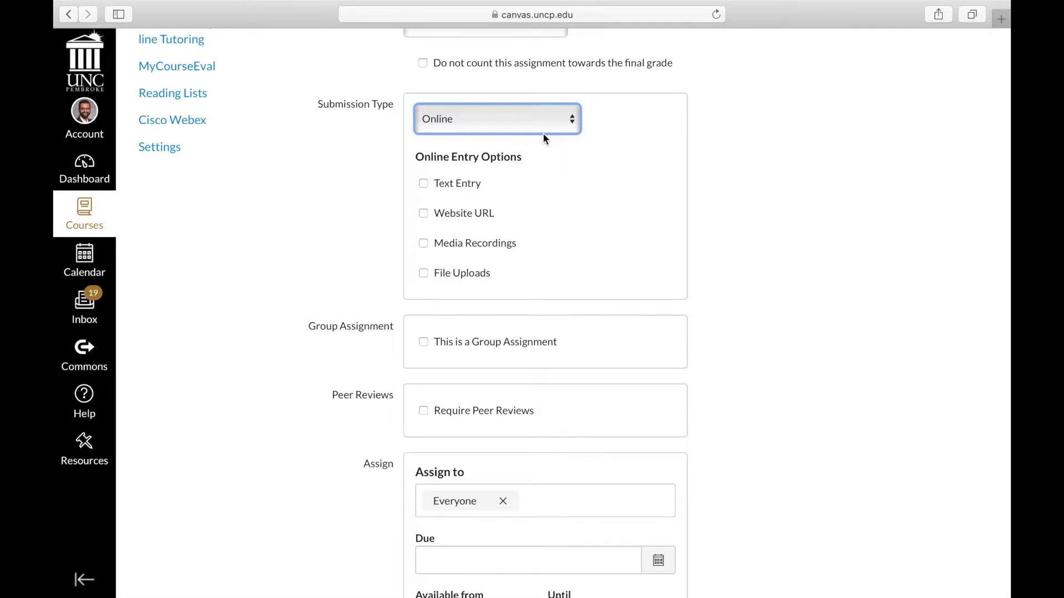
{"action": "left_click", "coordinate": [424, 273]}
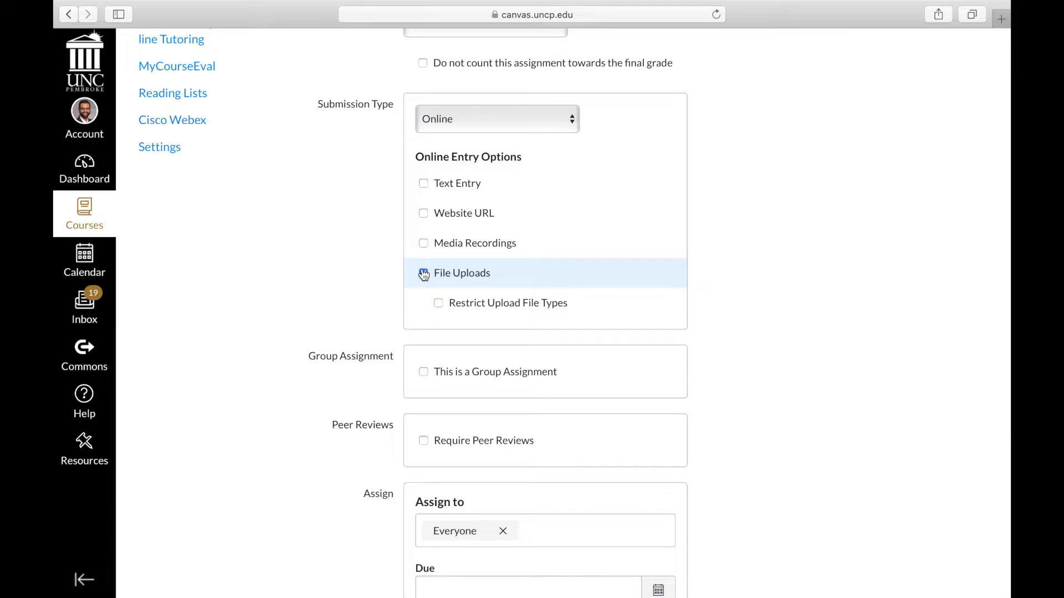
{"action": "left_click", "coordinate": [439, 304]}
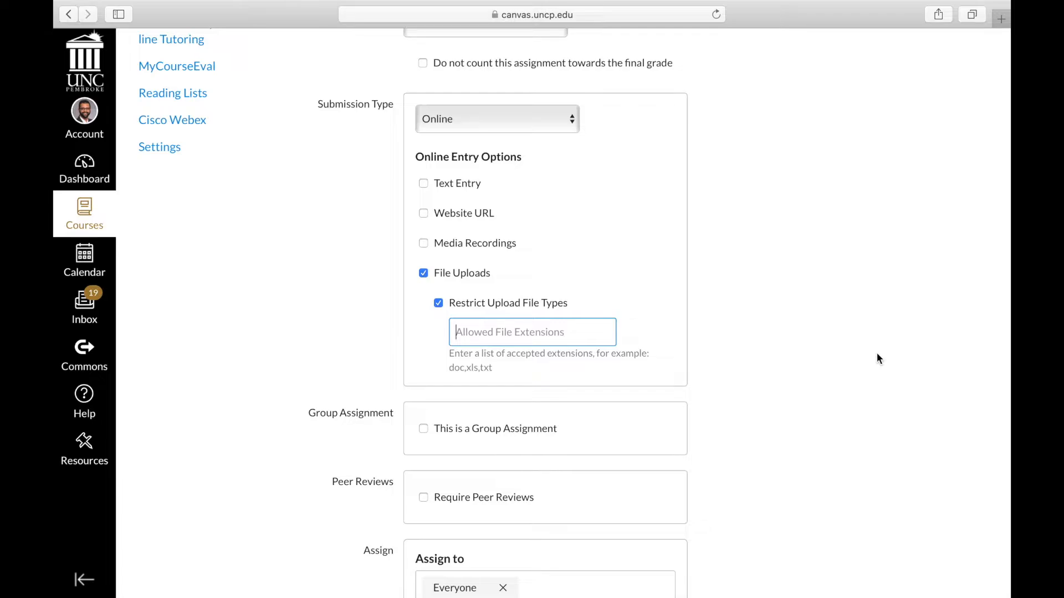
{"action": "type", "text": "doc"}
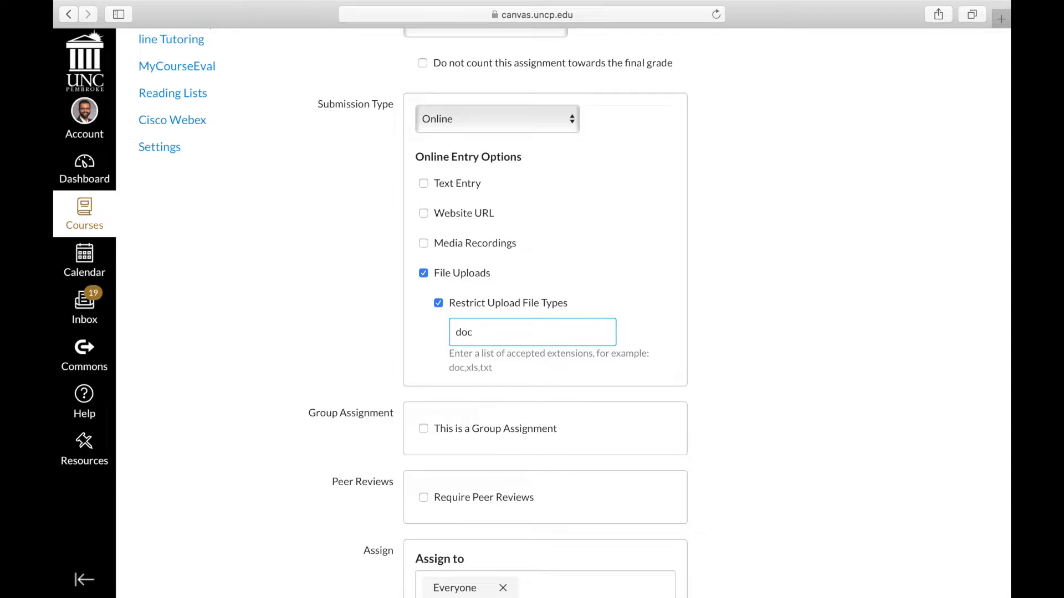
{"action": "type", "text": "x, doc"}
{"action": "left_click", "coordinate": [797, 352]}
{"action": "scroll", "coordinate": [797, 352], "scroll_direction": "down", "scroll_amount": 5}
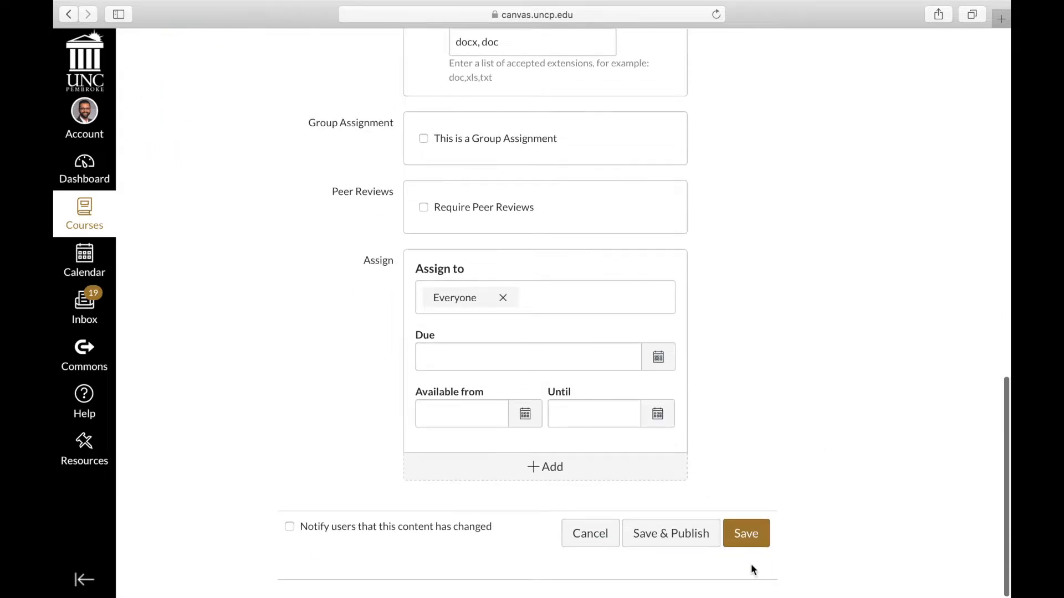
{"action": "left_click", "coordinate": [750, 535]}
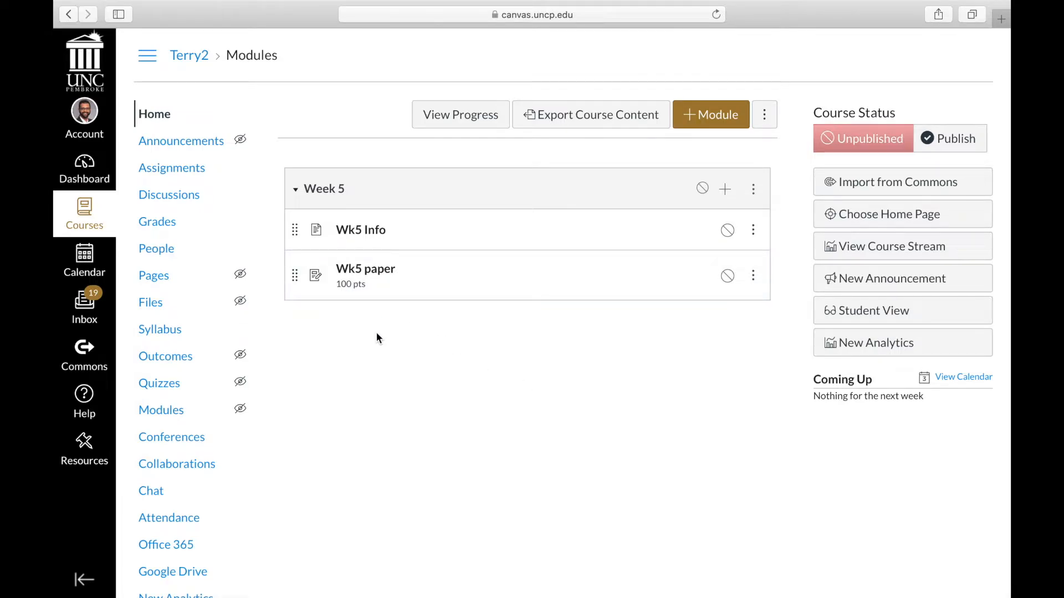
Edit the Wk5 paper assignment and set its due date to Mar 27 11:59pm for everyone
{"action": "left_click", "coordinate": [384, 274]}
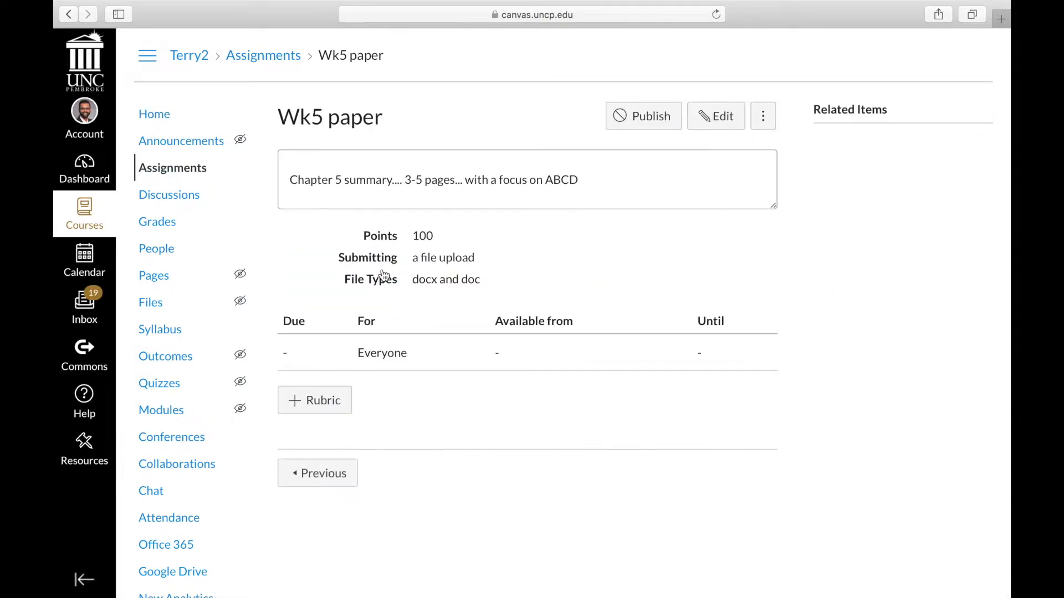
{"action": "left_click", "coordinate": [719, 130]}
{"action": "scroll", "coordinate": [730, 322], "scroll_direction": "down", "scroll_amount": 10}
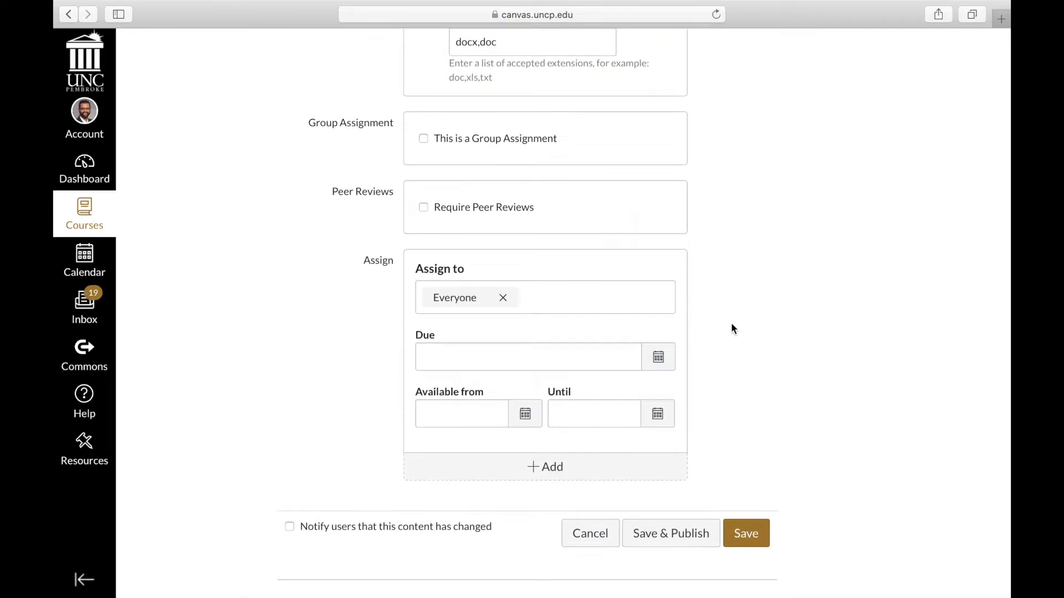
{"action": "left_click", "coordinate": [663, 357]}
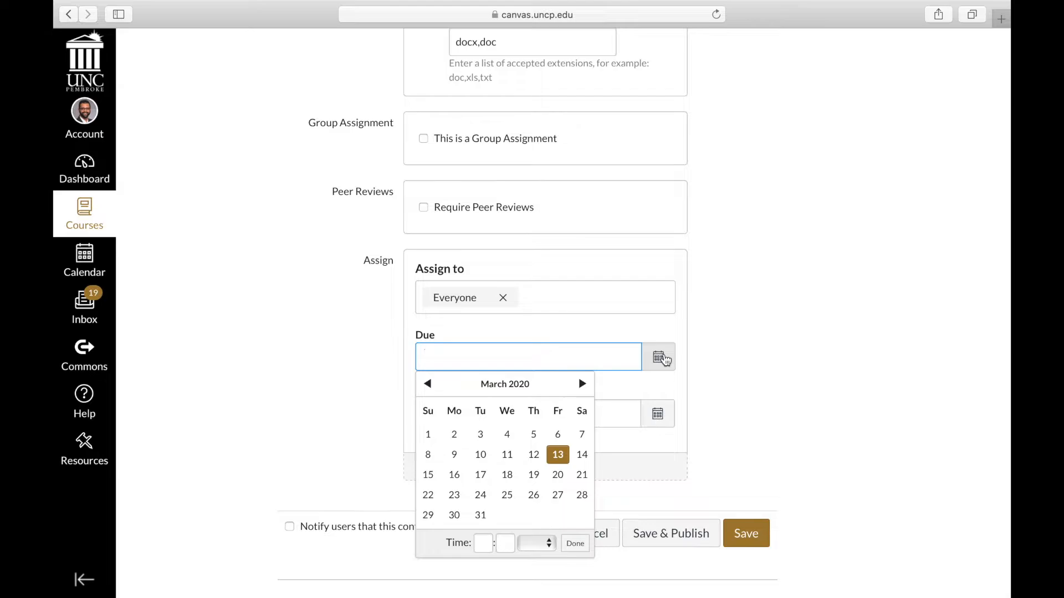
{"action": "left_click", "coordinate": [558, 495]}
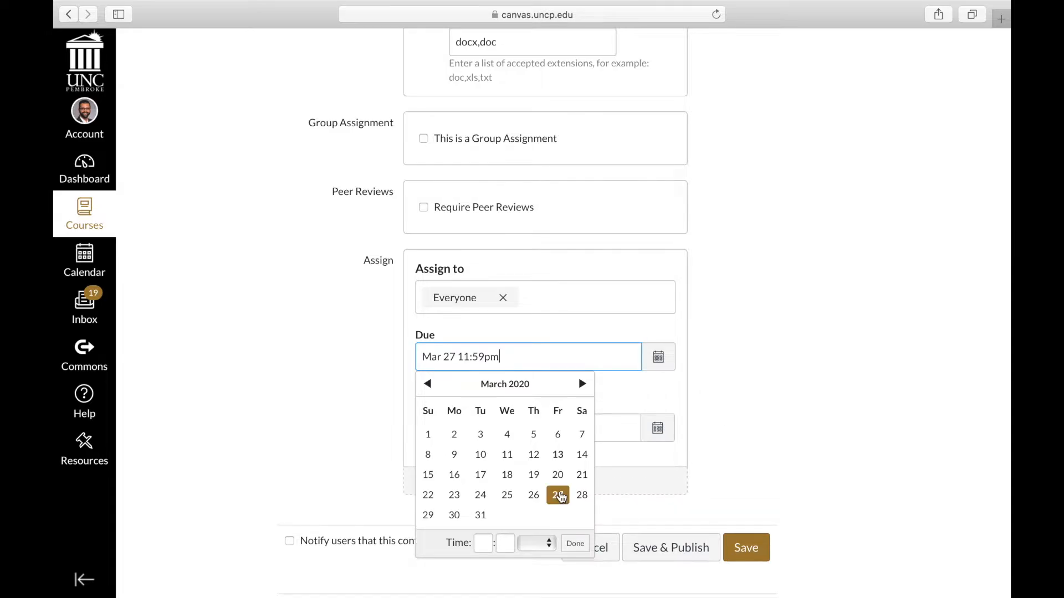
{"action": "left_click", "coordinate": [777, 425]}
Make the paper available from Mar 13 12am until Mar 31 11:59pm, and save the assignment without publishing
{"action": "left_click", "coordinate": [525, 414]}
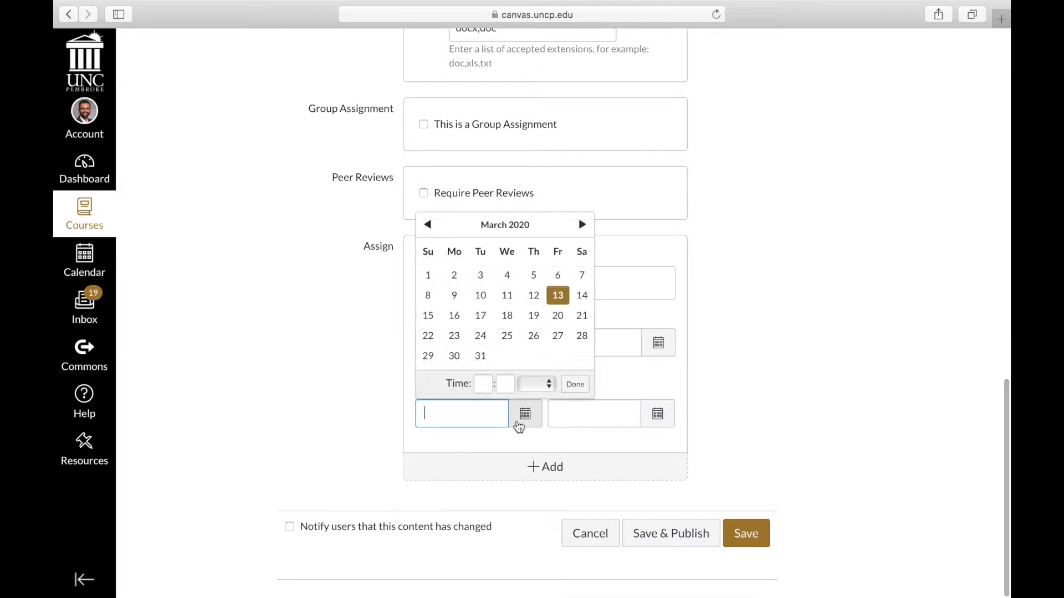
{"action": "left_click", "coordinate": [557, 296]}
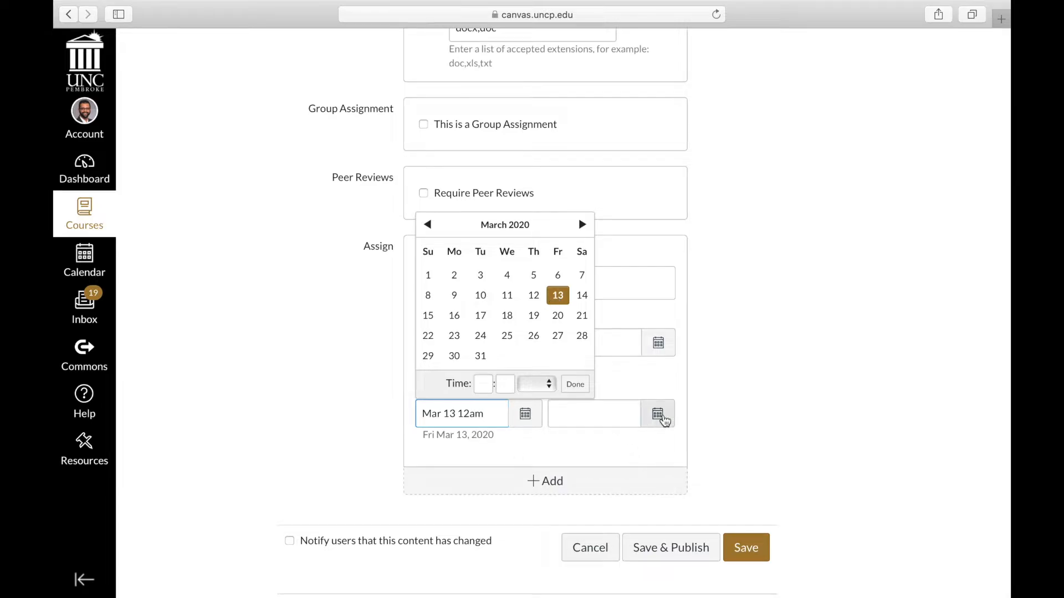
{"action": "left_click", "coordinate": [660, 415]}
{"action": "left_click", "coordinate": [612, 356]}
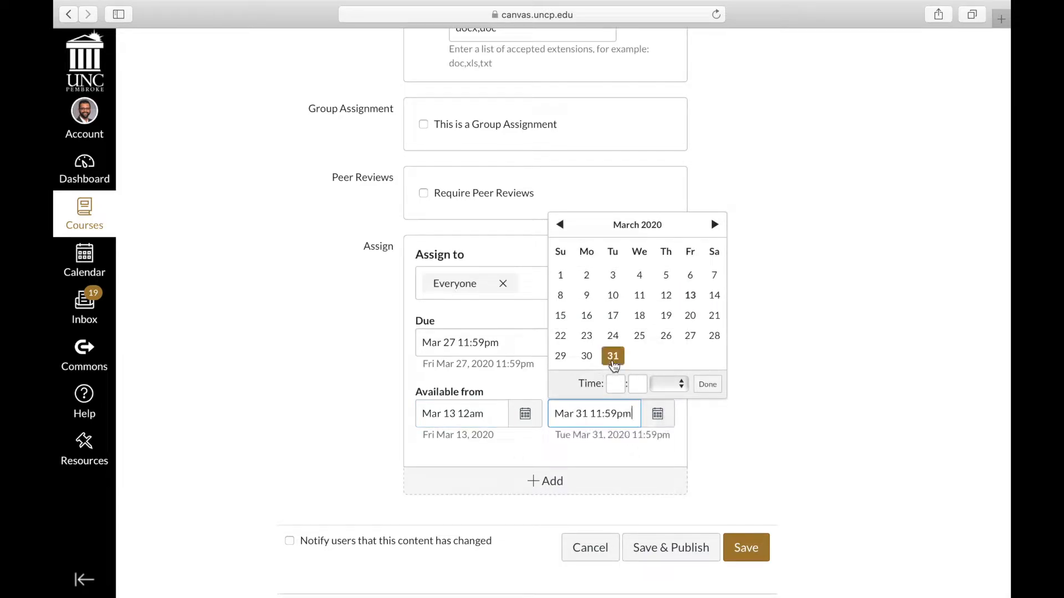
{"action": "left_click", "coordinate": [859, 360]}
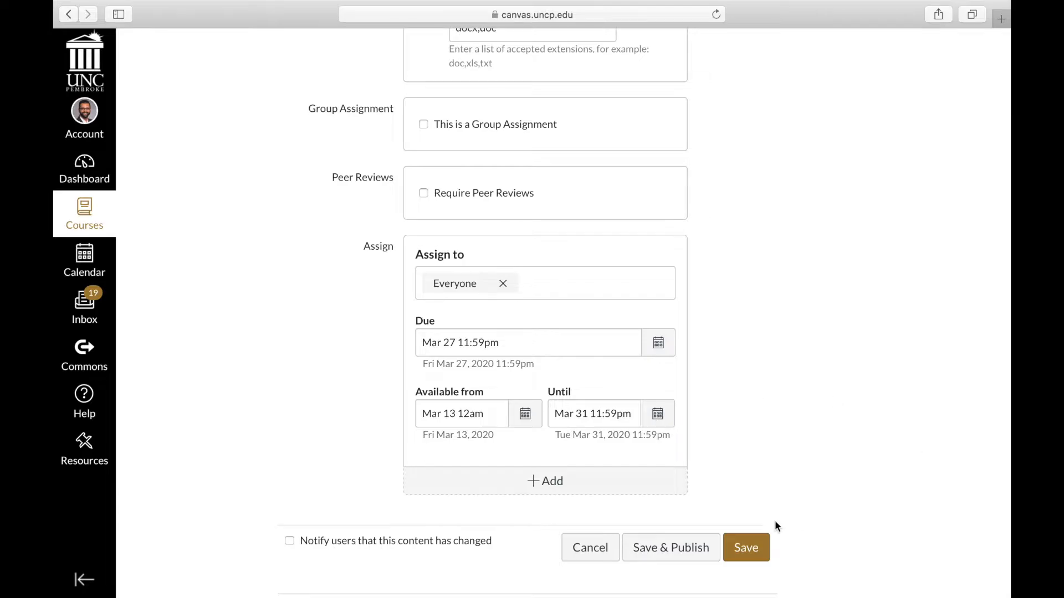
{"action": "left_click", "coordinate": [748, 546]}
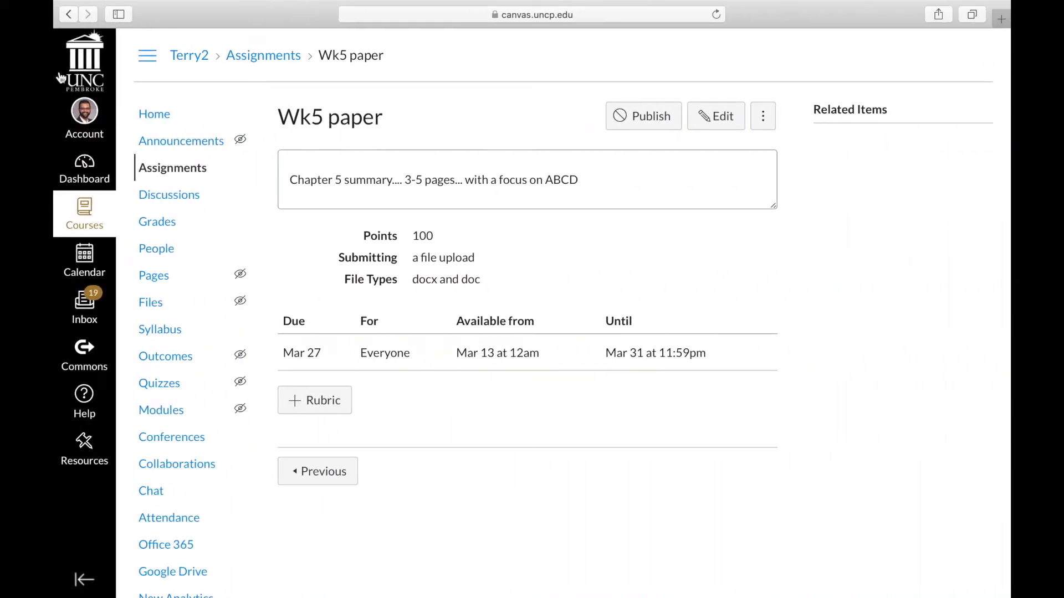
Return to the course home and add a new quiz named "Wk 5 Quiz" to the Week 5 module
{"action": "left_click", "coordinate": [152, 114]}
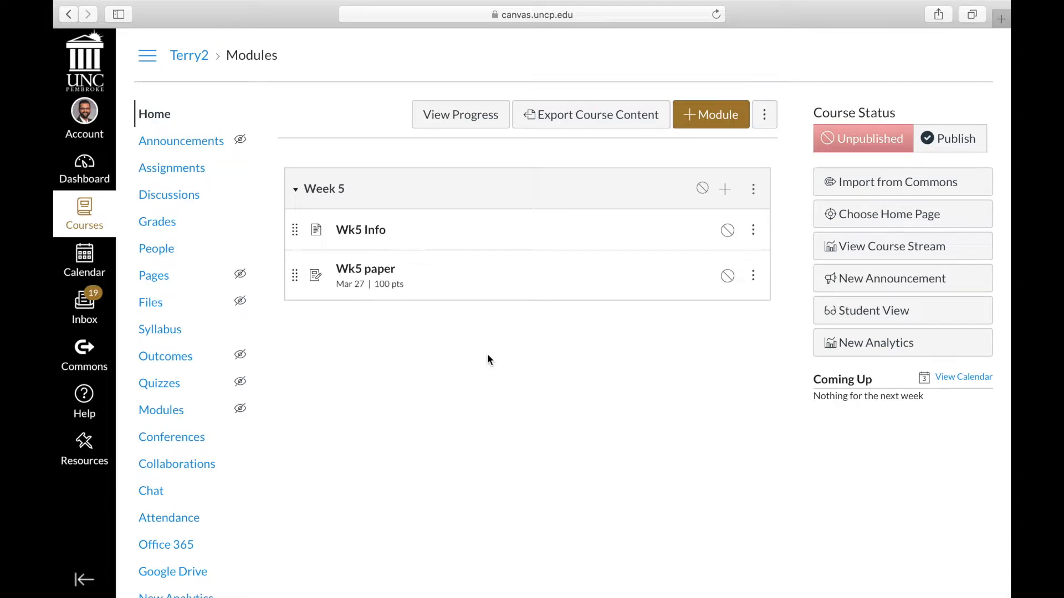
{"action": "left_click", "coordinate": [725, 190]}
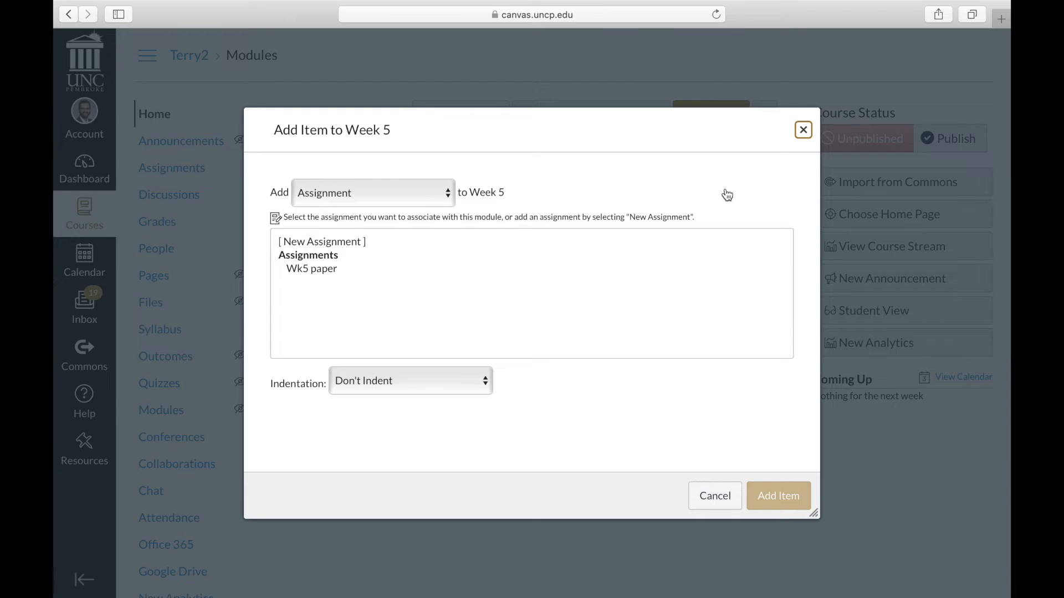
{"action": "left_click", "coordinate": [419, 199]}
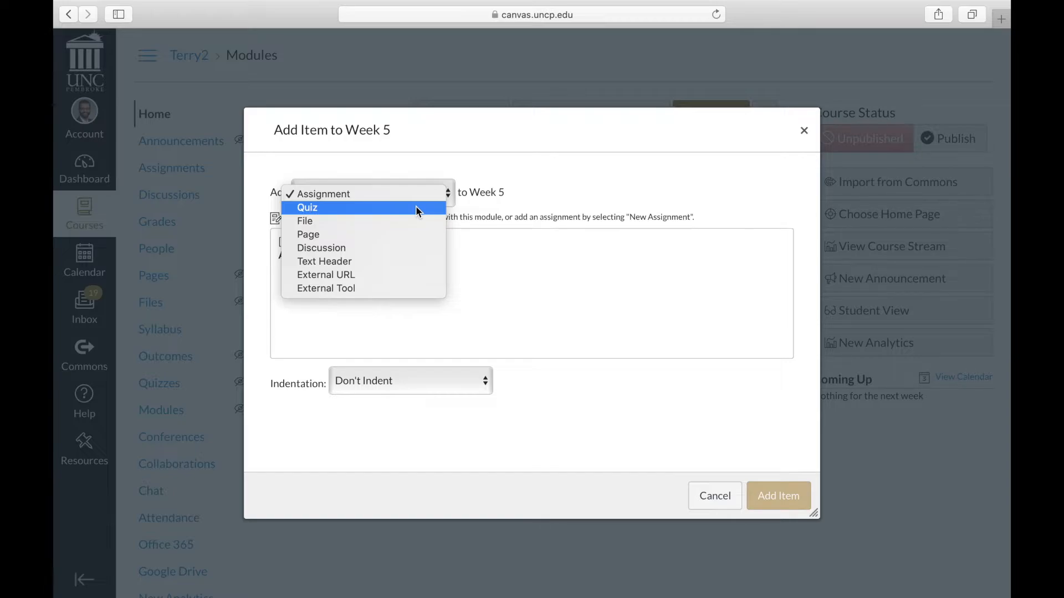
{"action": "left_click", "coordinate": [417, 208]}
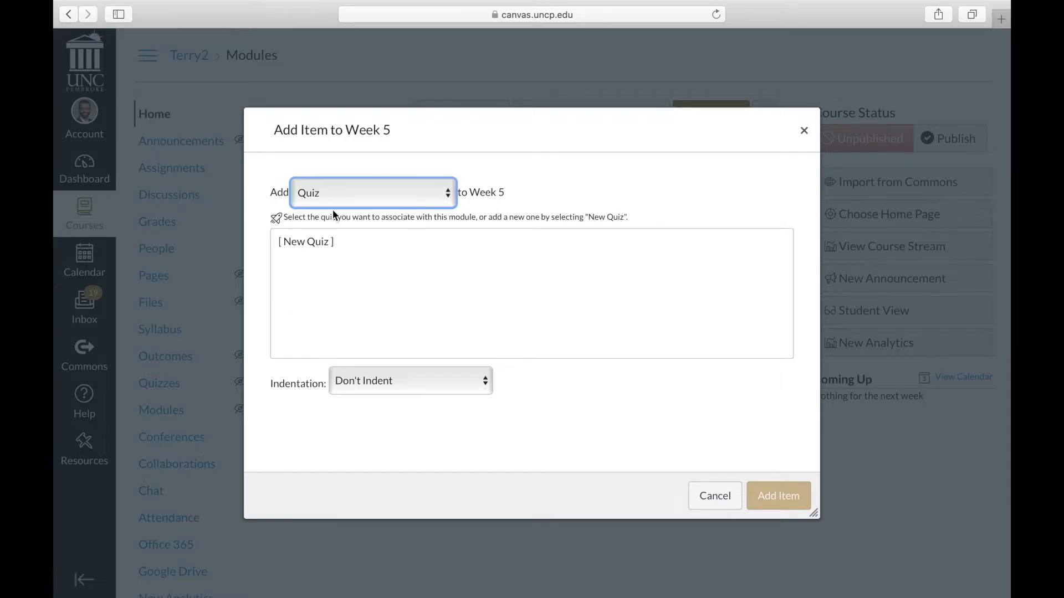
{"action": "left_click", "coordinate": [382, 244]}
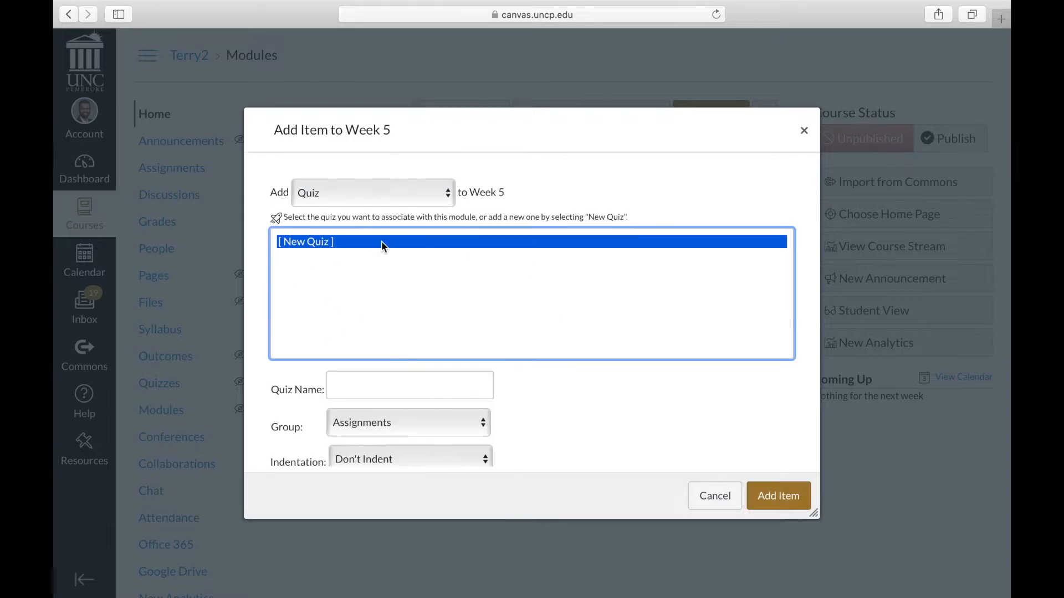
{"action": "left_click", "coordinate": [444, 395]}
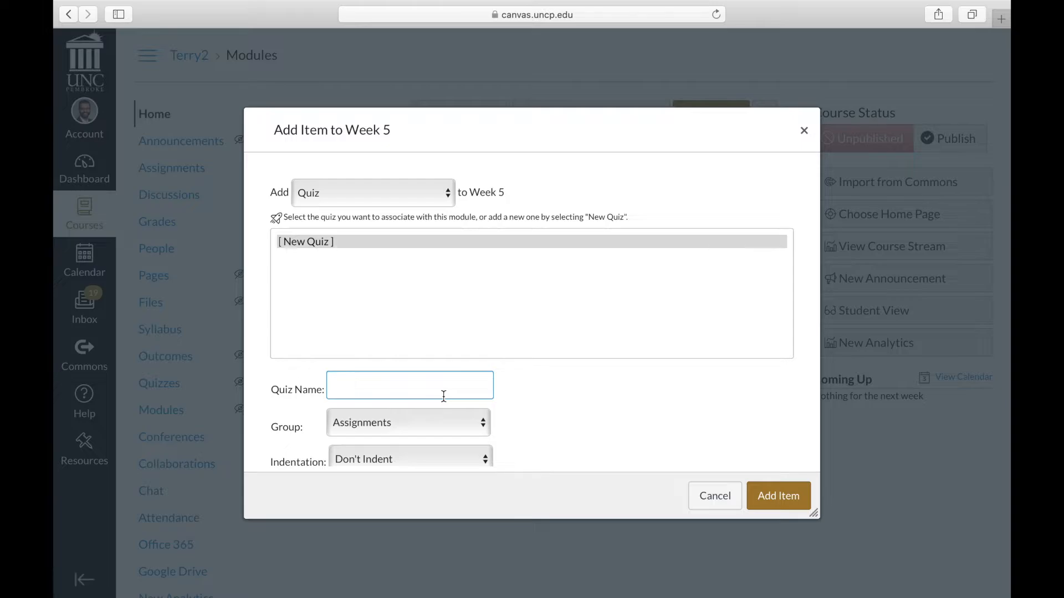
{"action": "type", "text": "Wk 5 Quiz"}
{"action": "scroll", "coordinate": [635, 376], "scroll_direction": "down", "scroll_amount": 2}
{"action": "left_click", "coordinate": [781, 499]}
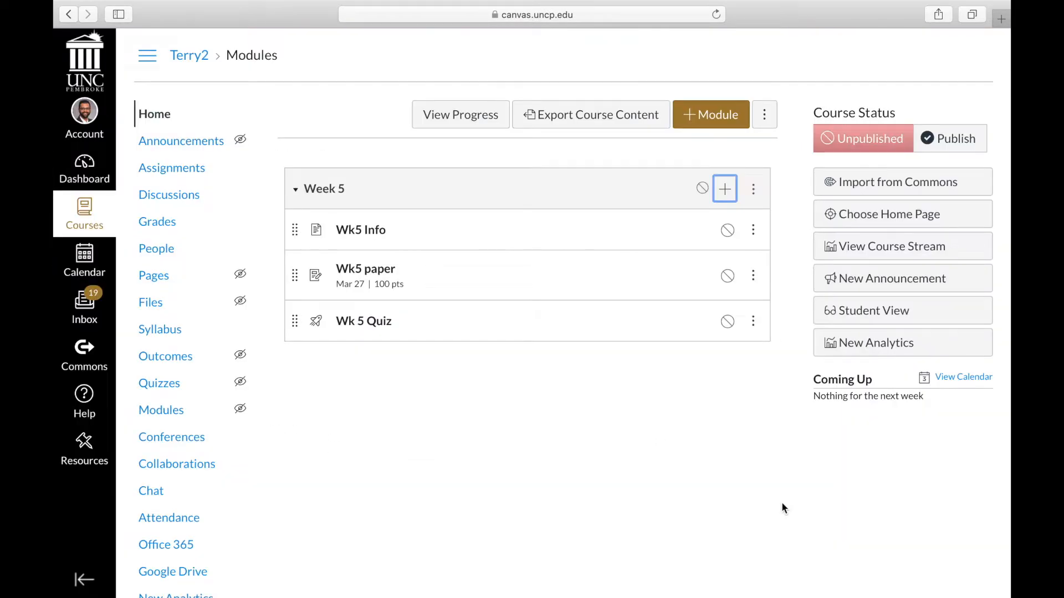
Edit the Wk 5 Quiz and enter the instructions "60 min time limit covers ch5.."
{"action": "left_click", "coordinate": [372, 327]}
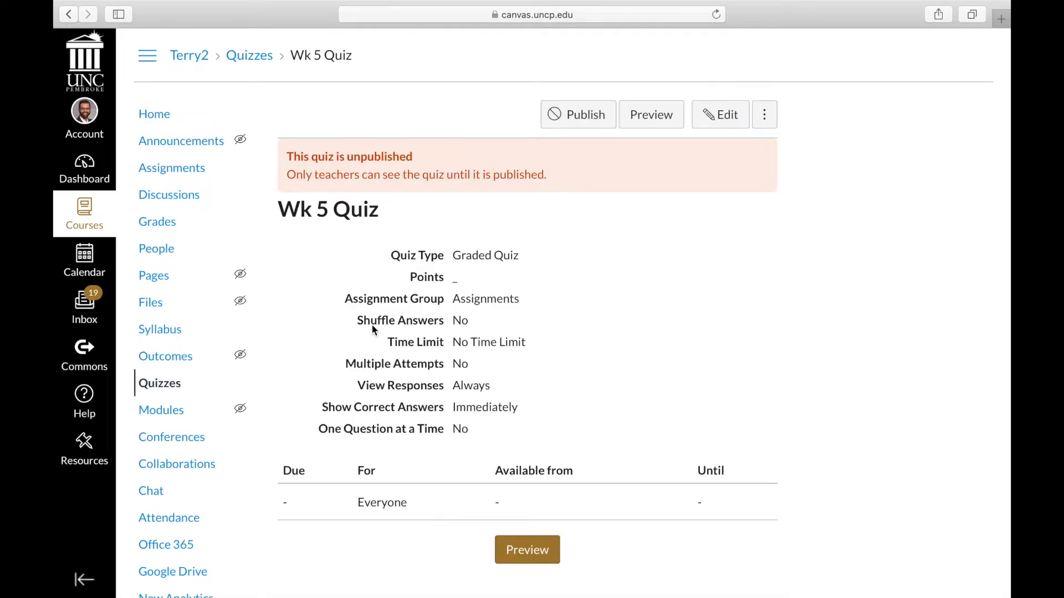
{"action": "left_click", "coordinate": [723, 118]}
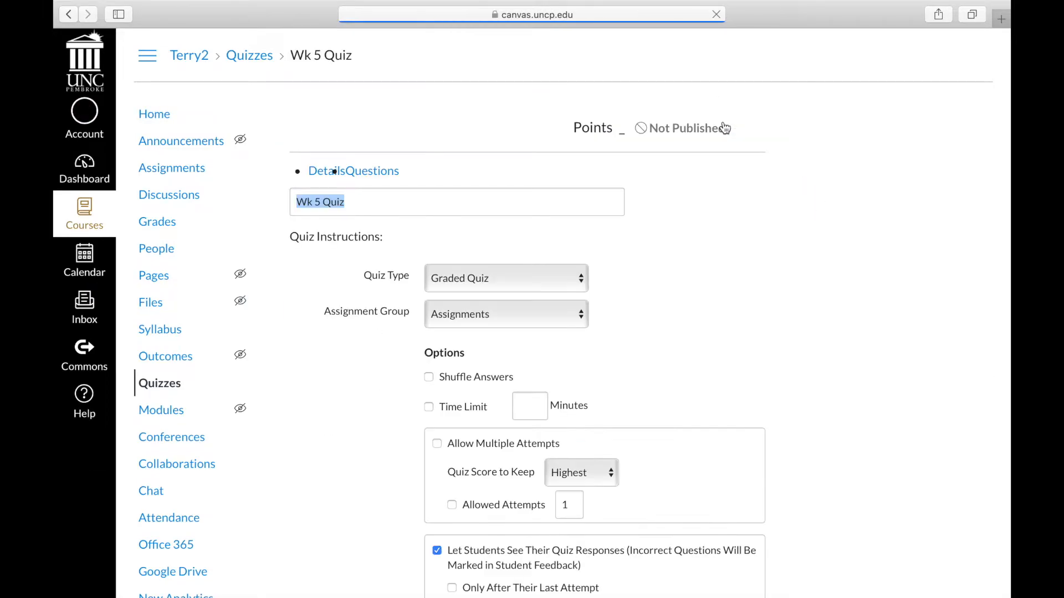
{"action": "scroll", "coordinate": [541, 375], "scroll_direction": "down", "scroll_amount": 5}
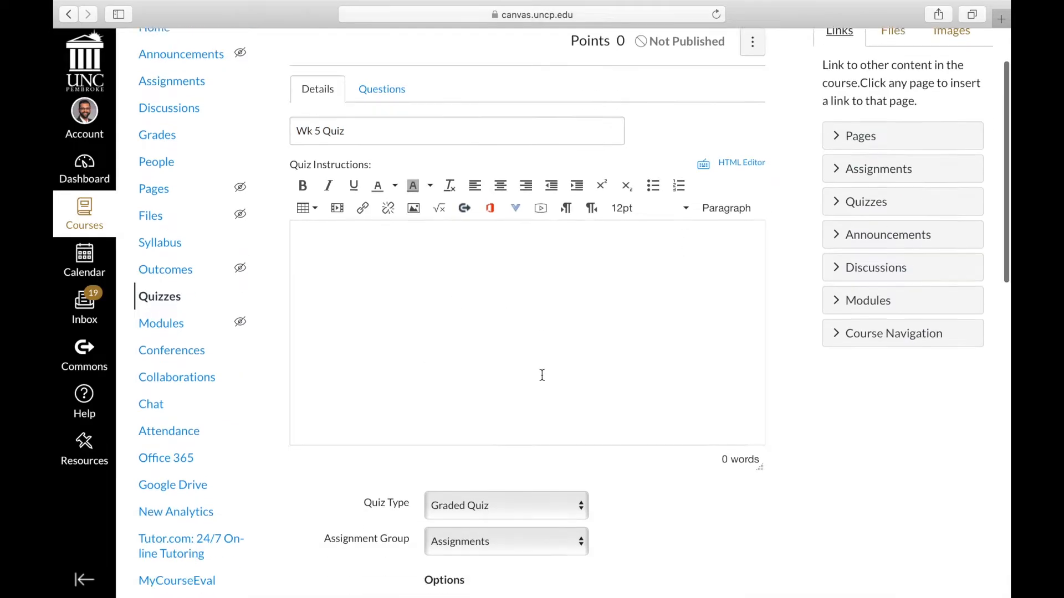
{"action": "left_click", "coordinate": [597, 314]}
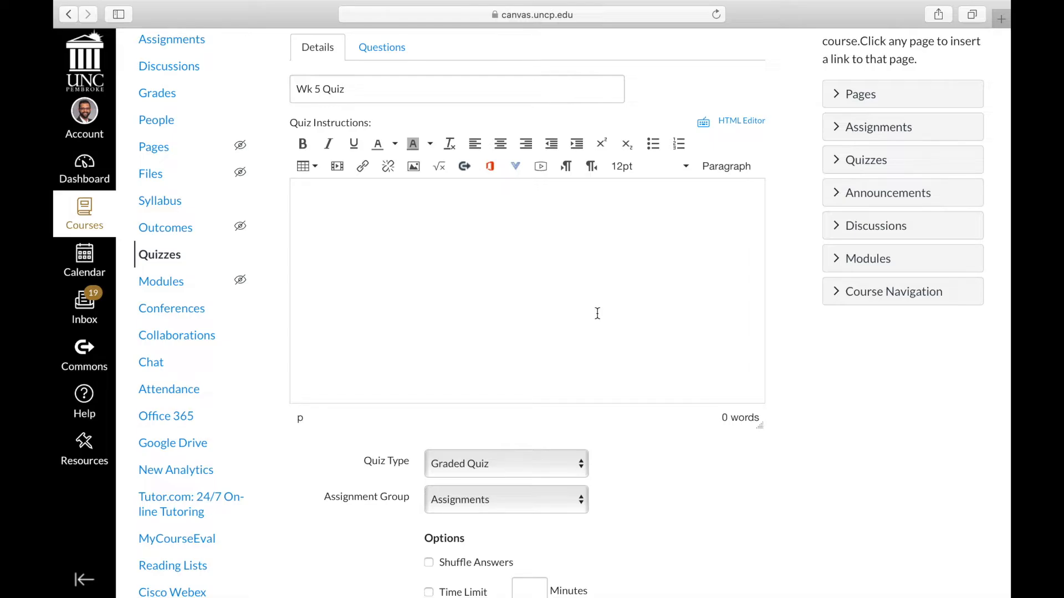
{"action": "type", "text": "60 min time limit "}
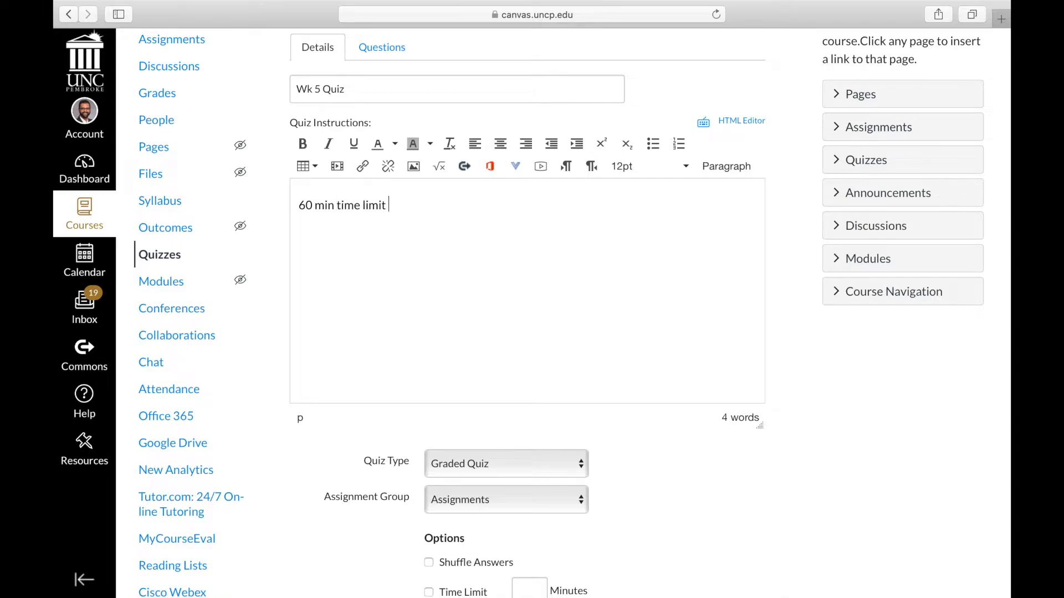
{"action": "type", "text": "covers ch5.."}
Enable the quiz's time limit and set it to 60 minutes
{"action": "scroll", "coordinate": [847, 433], "scroll_direction": "down", "scroll_amount": 5}
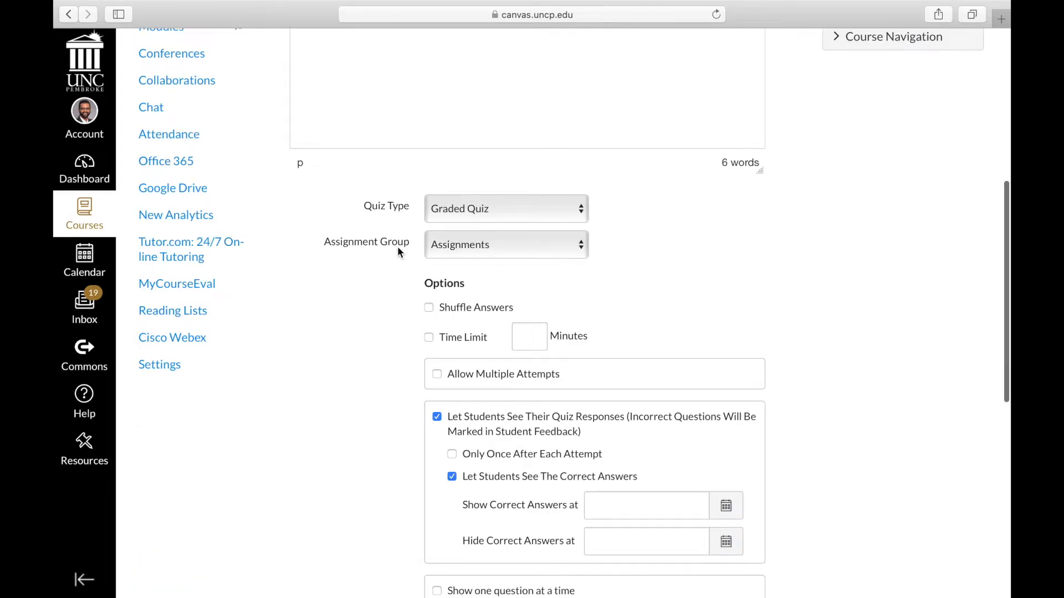
{"action": "scroll", "coordinate": [804, 336], "scroll_direction": "down", "scroll_amount": 3}
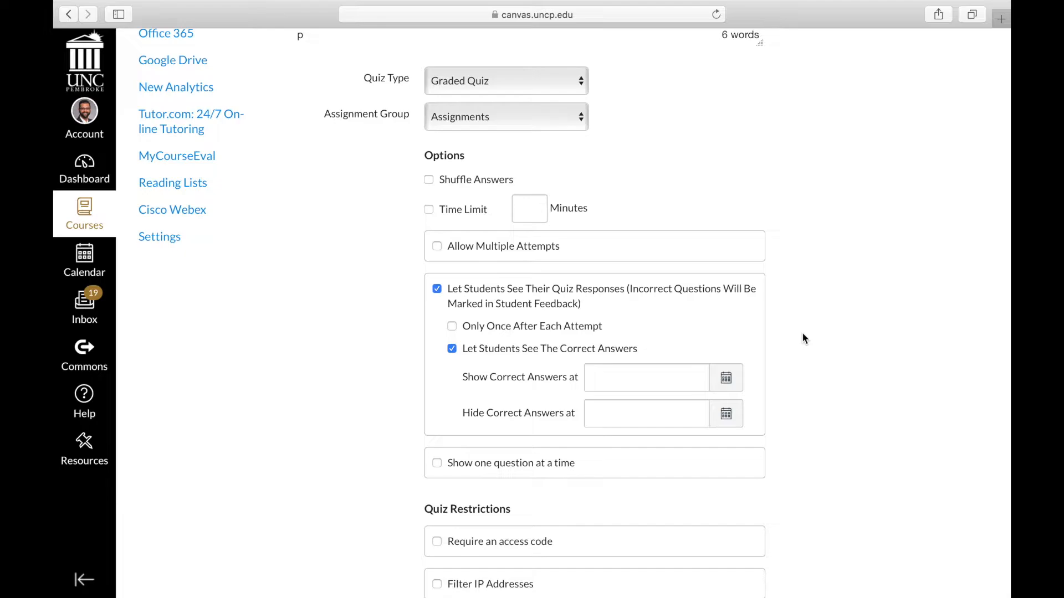
{"action": "left_click", "coordinate": [429, 209]}
{"action": "type", "text": "60"}
Add a new question named "1" to the quiz, keeping the Multiple Choice type
{"action": "scroll", "coordinate": [863, 335], "scroll_direction": "down", "scroll_amount": 10}
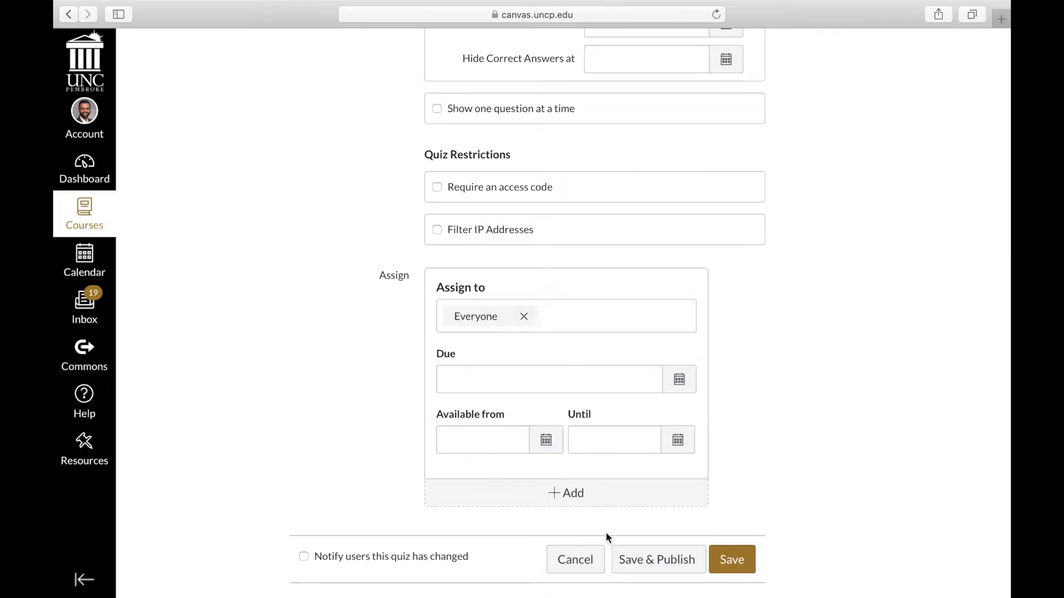
{"action": "scroll", "coordinate": [826, 406], "scroll_direction": "up", "scroll_amount": 10}
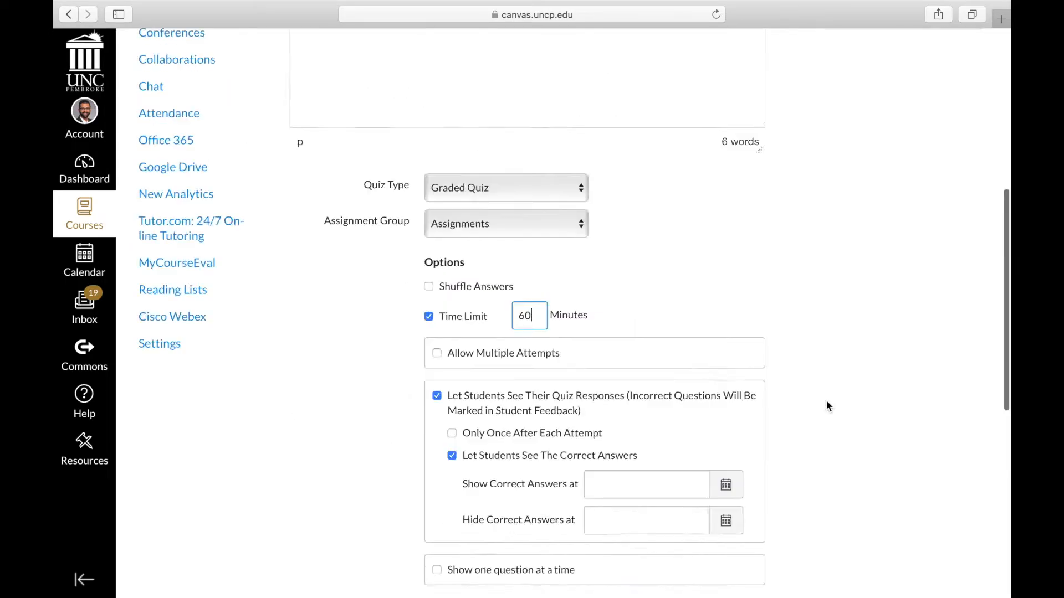
{"action": "left_click", "coordinate": [399, 176]}
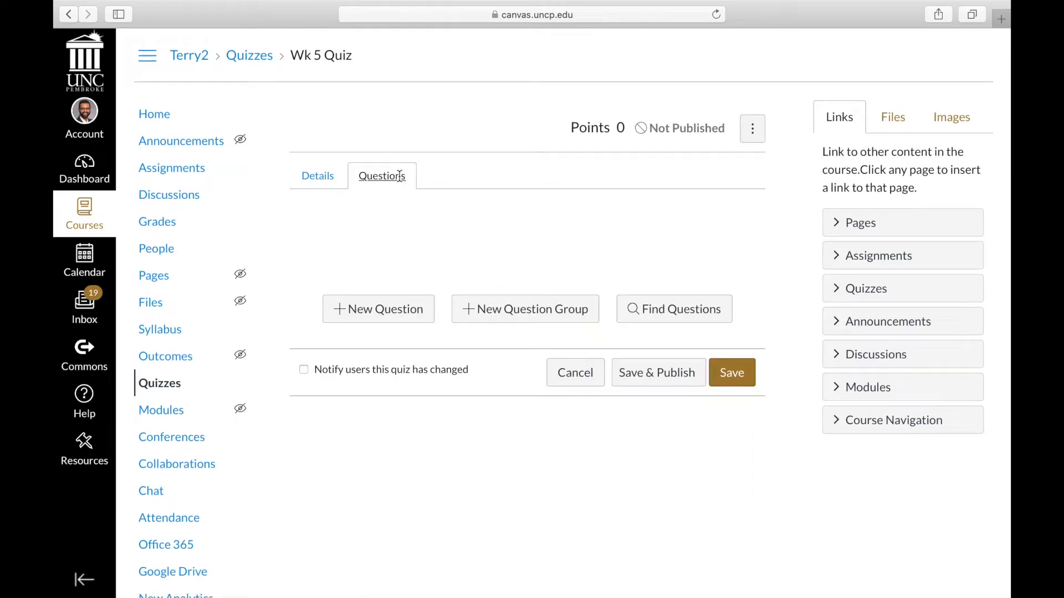
{"action": "left_click", "coordinate": [393, 316]}
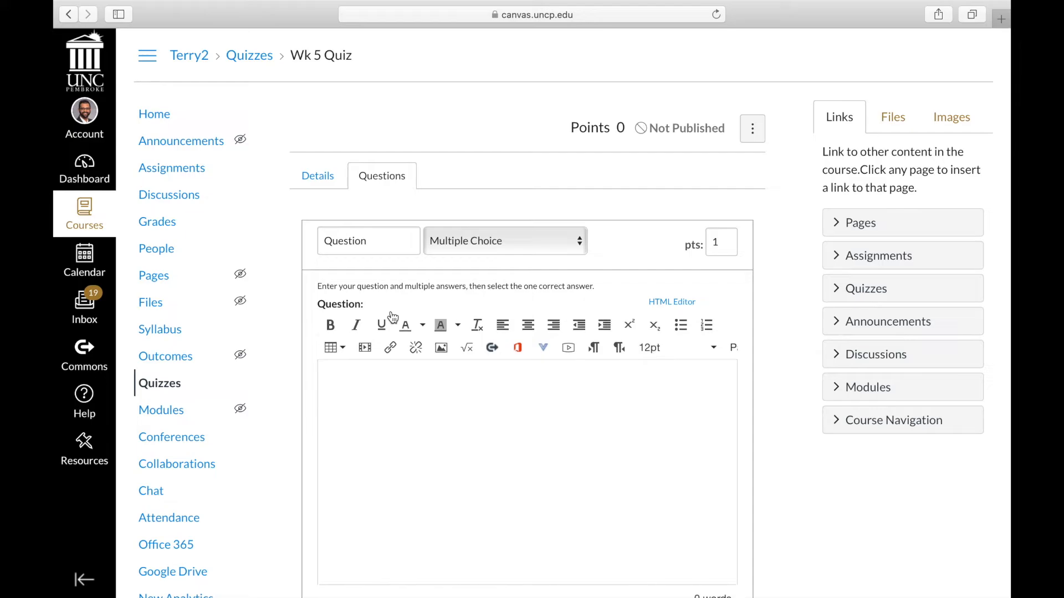
{"action": "scroll", "coordinate": [599, 441], "scroll_direction": "down", "scroll_amount": 3}
{"action": "double_click", "coordinate": [387, 140]}
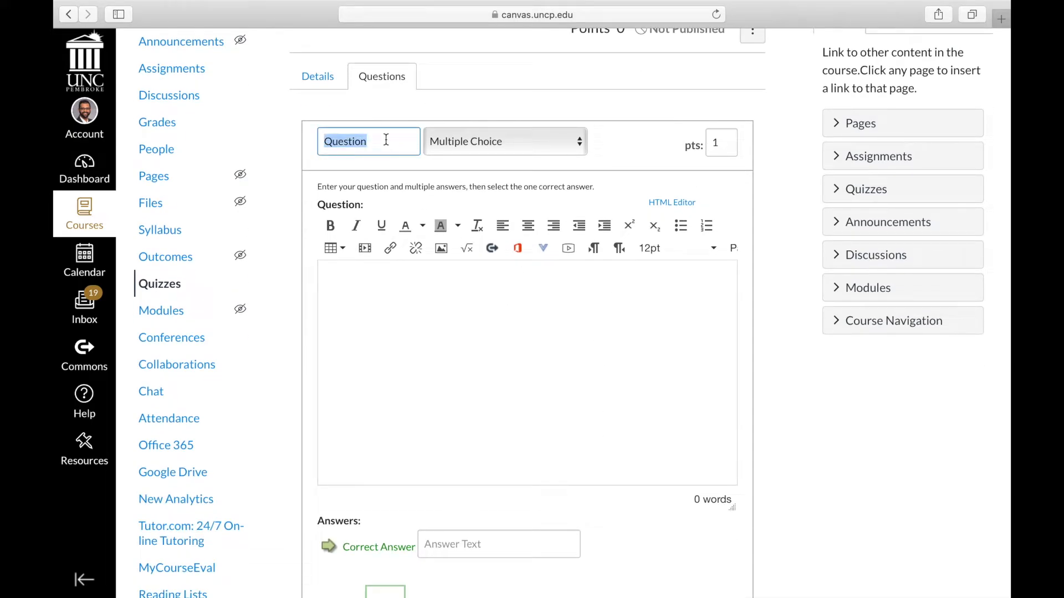
{"action": "type", "text": "1"}
{"action": "left_click", "coordinate": [512, 141]}
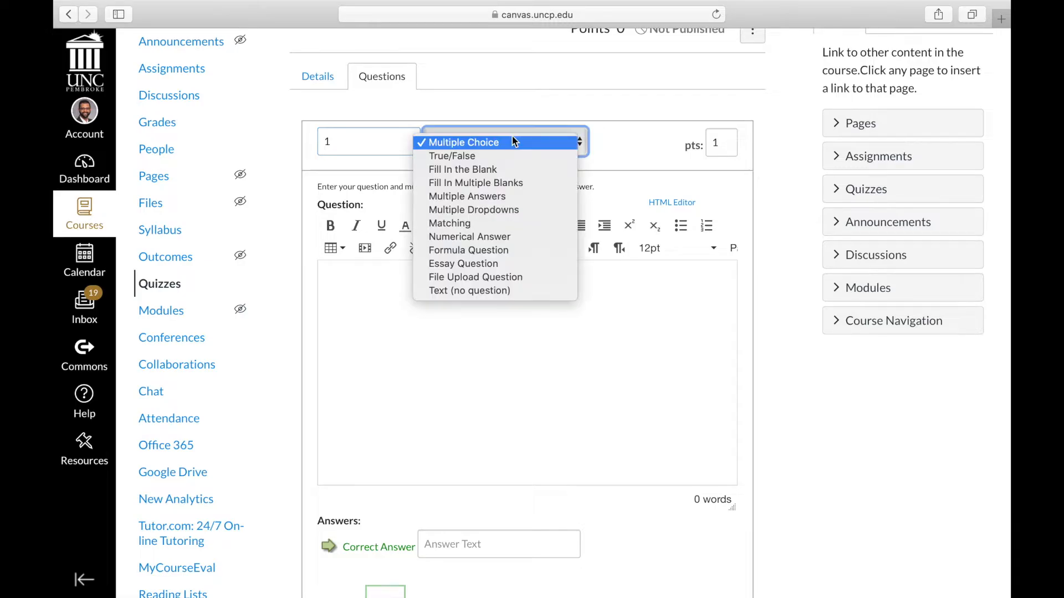
{"action": "left_click", "coordinate": [624, 112]}
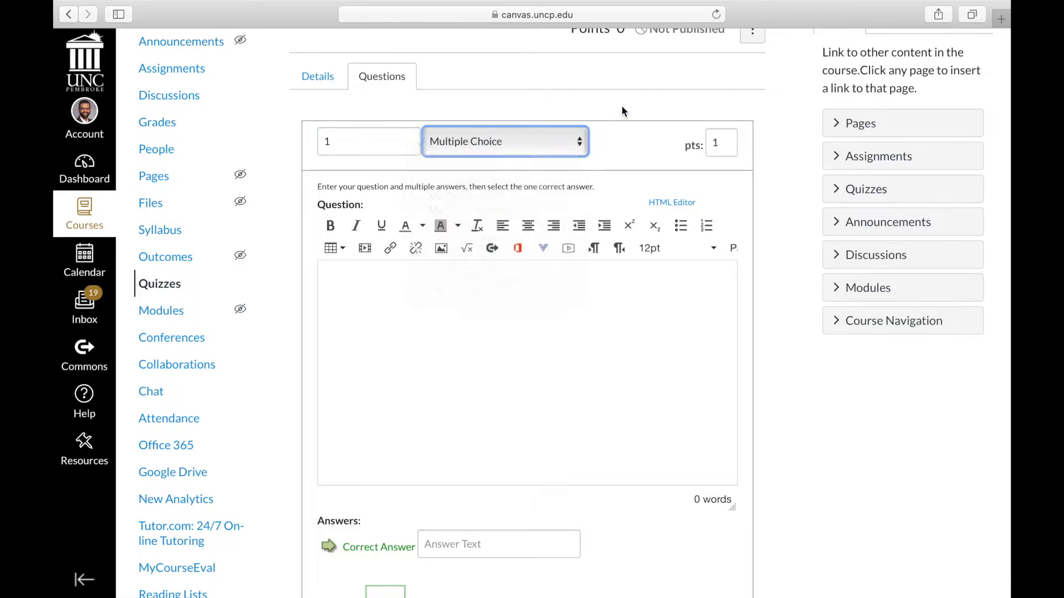
Enter the question text "the sky is ..." and set "blue" in the third answer as the correct one
{"action": "left_click", "coordinate": [639, 412]}
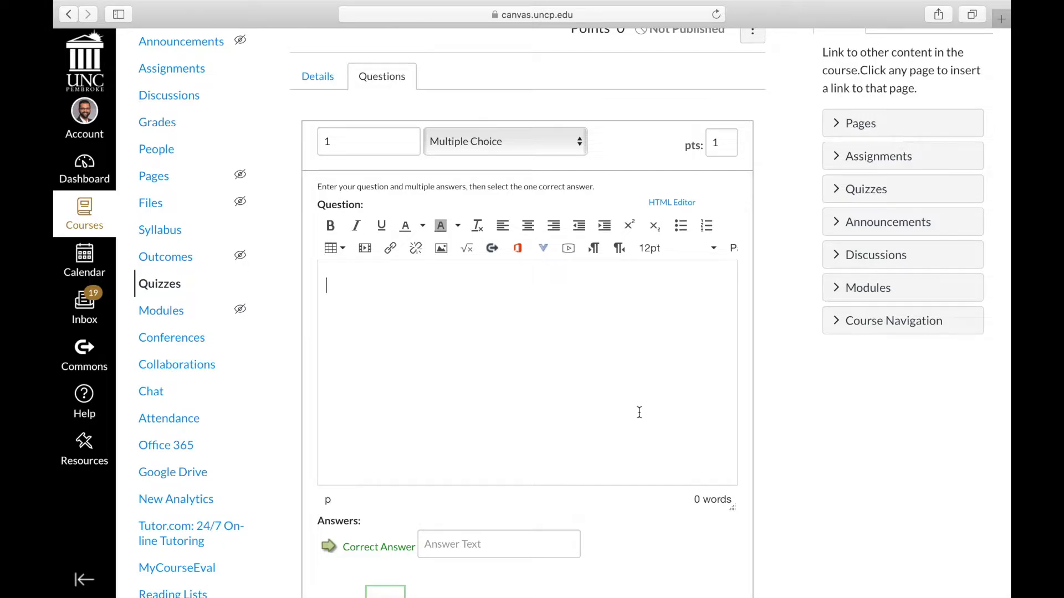
{"action": "type", "text": "the sky is ..."}
{"action": "scroll", "coordinate": [650, 462], "scroll_direction": "down", "scroll_amount": 6}
{"action": "left_click", "coordinate": [498, 371]}
{"action": "type", "text": "blue"}
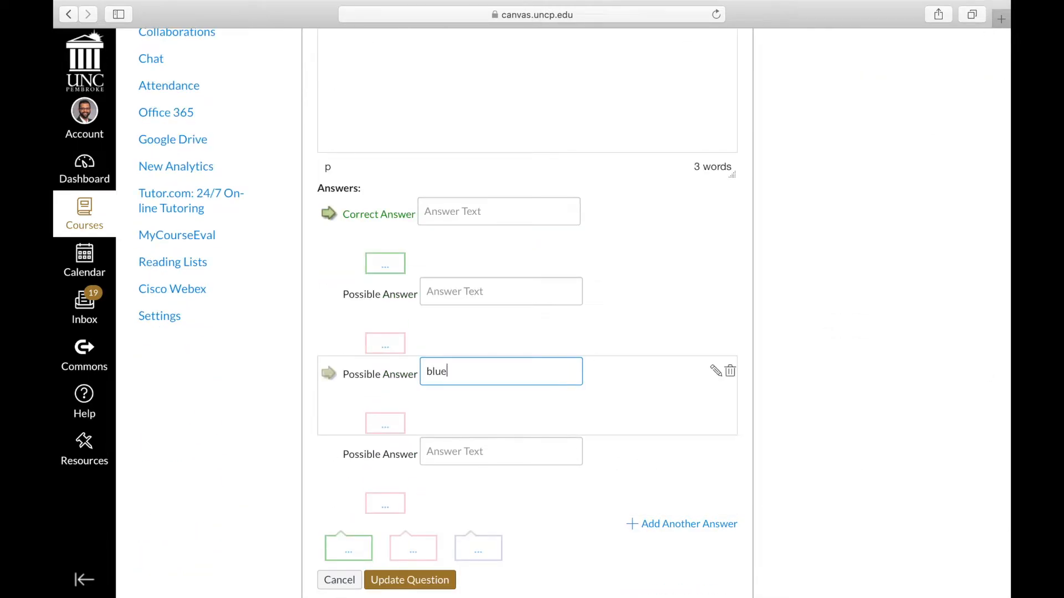
{"action": "left_click", "coordinate": [328, 374]}
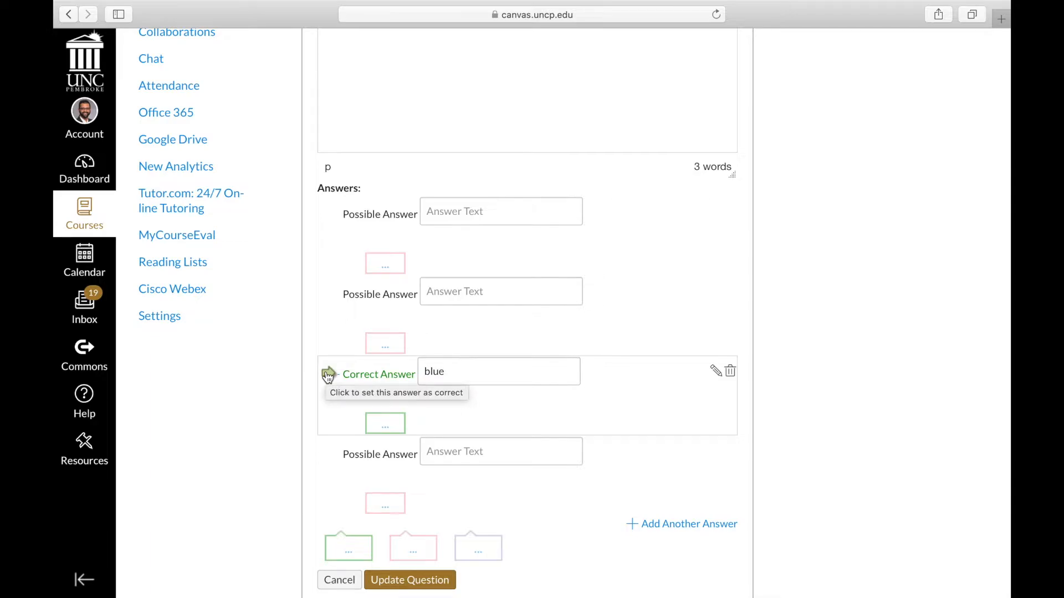
Fill the remaining answers with "green", "yellow" and "orange", and update question 1
{"action": "left_click", "coordinate": [482, 213]}
{"action": "type", "text": "gr"}
{"action": "key", "text": "BackSpace"}
{"action": "type", "text": "r"}
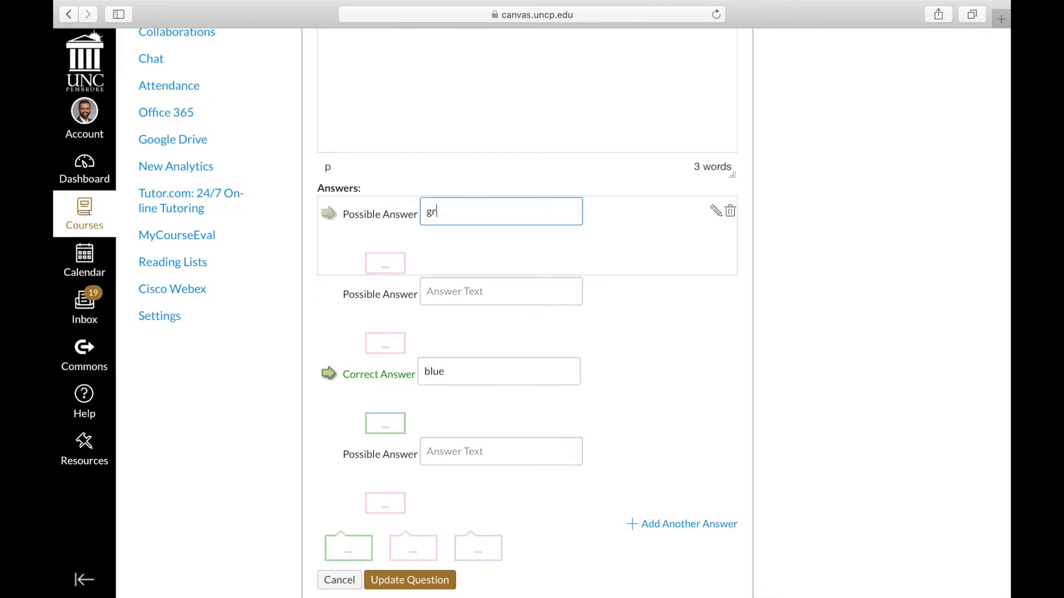
{"action": "type", "text": "een"}
{"action": "left_click", "coordinate": [502, 289]}
{"action": "type", "text": "yell"}
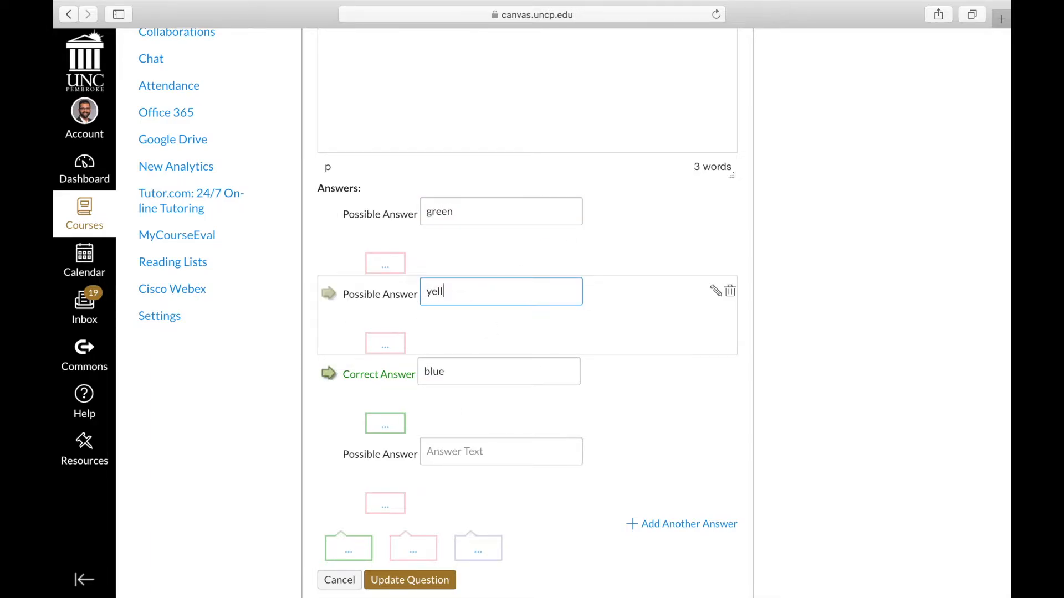
{"action": "type", "text": "ow"}
{"action": "scroll", "coordinate": [499, 304], "scroll_direction": "down", "scroll_amount": 5}
{"action": "left_click", "coordinate": [499, 302]}
{"action": "type", "text": "orange"}
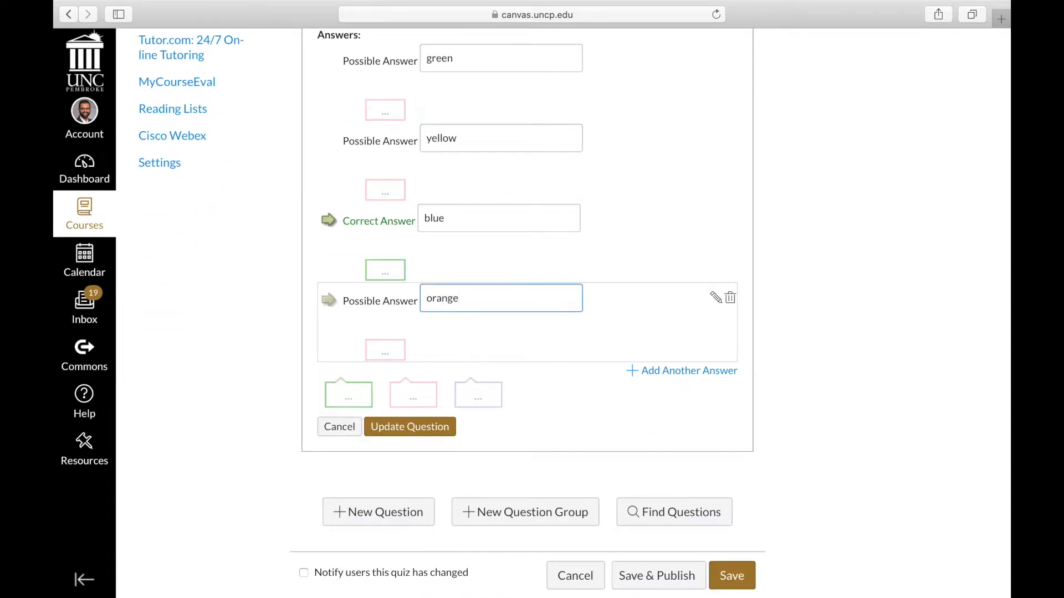
{"action": "scroll", "coordinate": [430, 406], "scroll_direction": "down", "scroll_amount": 1}
{"action": "left_click", "coordinate": [429, 406]}
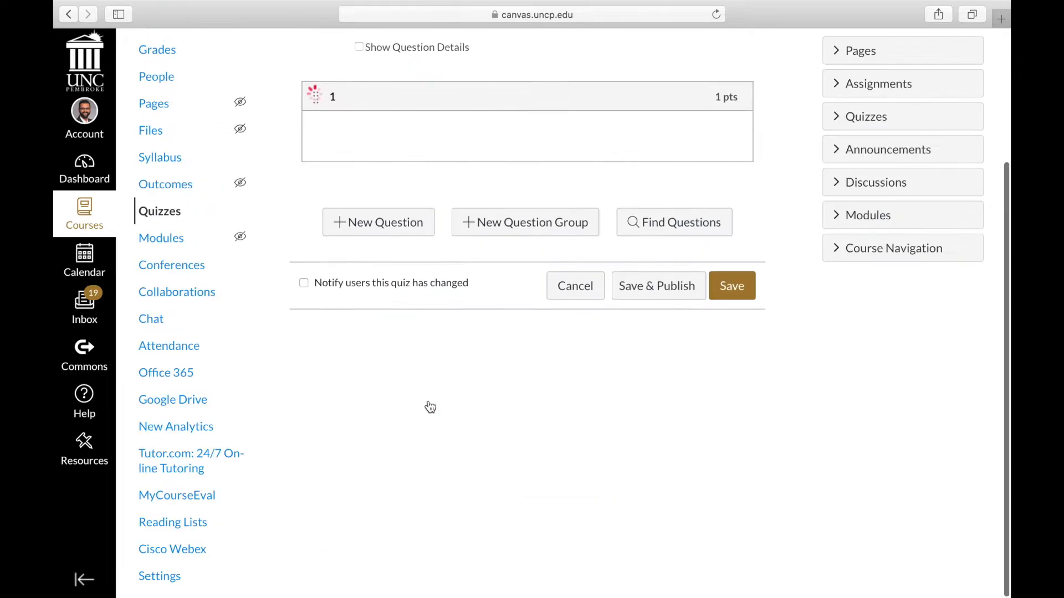
Show the question details to review question 1's answers, and hide them again
{"action": "scroll", "coordinate": [449, 371], "scroll_direction": "up", "scroll_amount": 3}
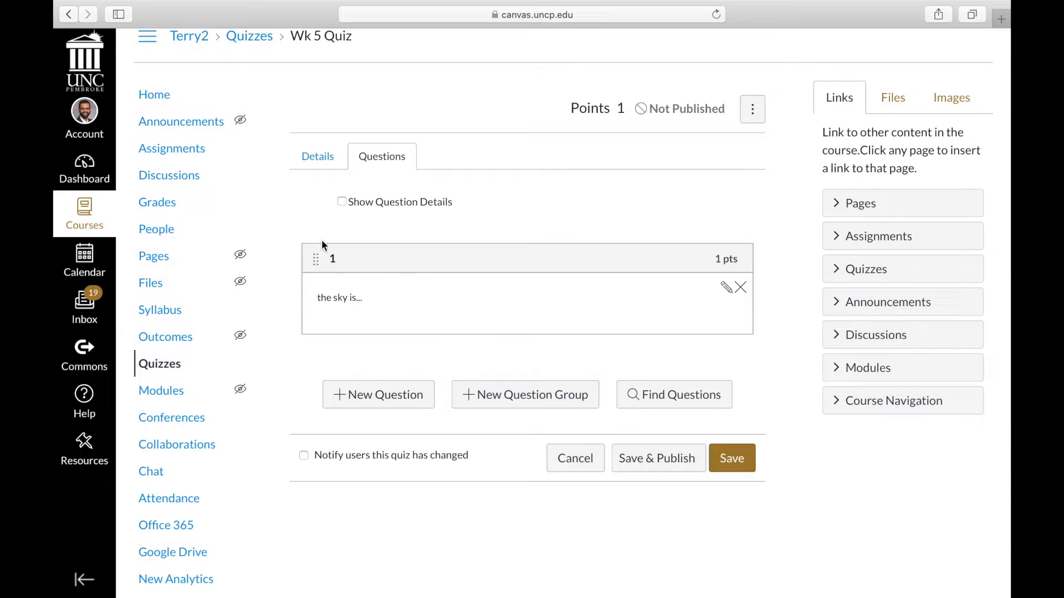
{"action": "left_click", "coordinate": [341, 202]}
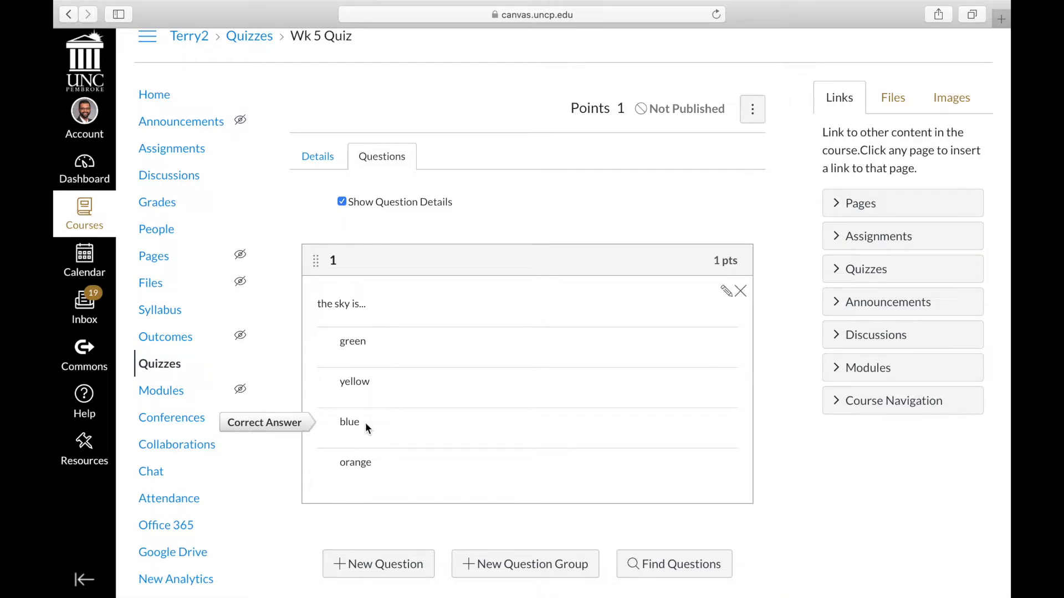
{"action": "left_click", "coordinate": [341, 202]}
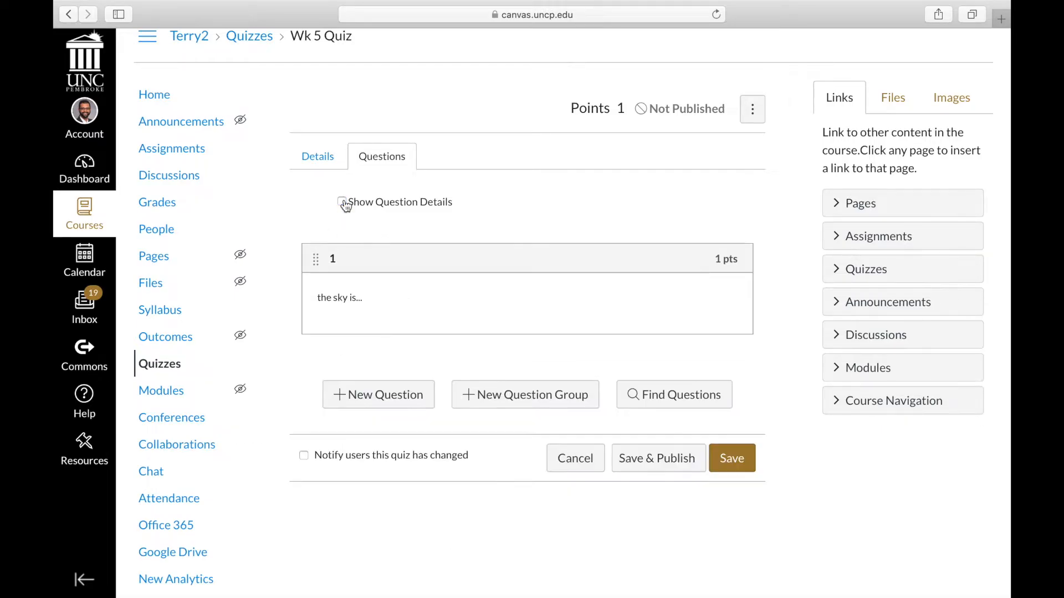
Add another question to the quiz, name it "2" and set its type to True/False
{"action": "scroll", "coordinate": [668, 354], "scroll_direction": "down", "scroll_amount": 3}
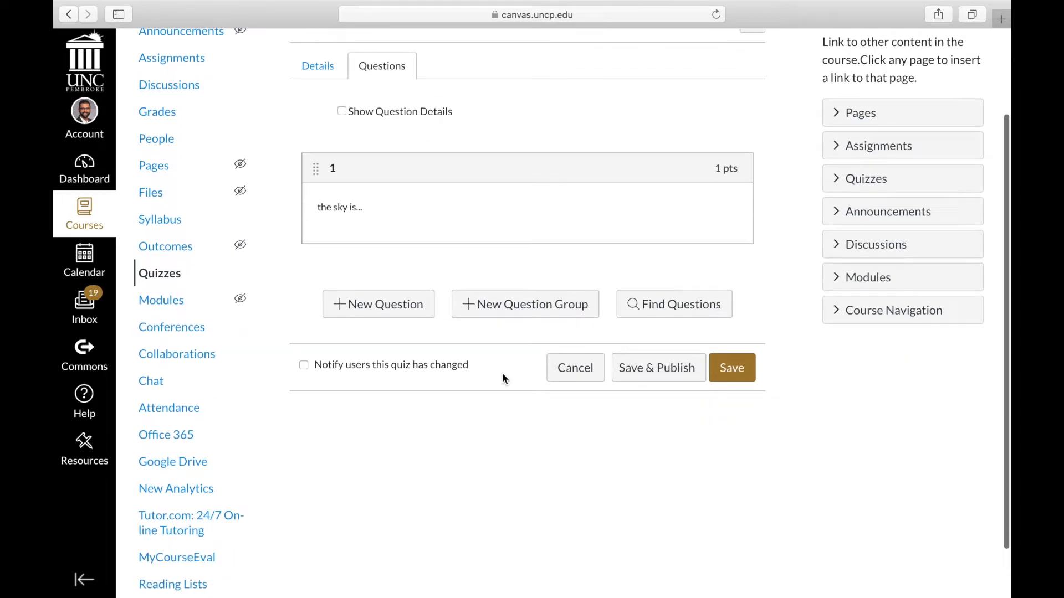
{"action": "left_click", "coordinate": [392, 309]}
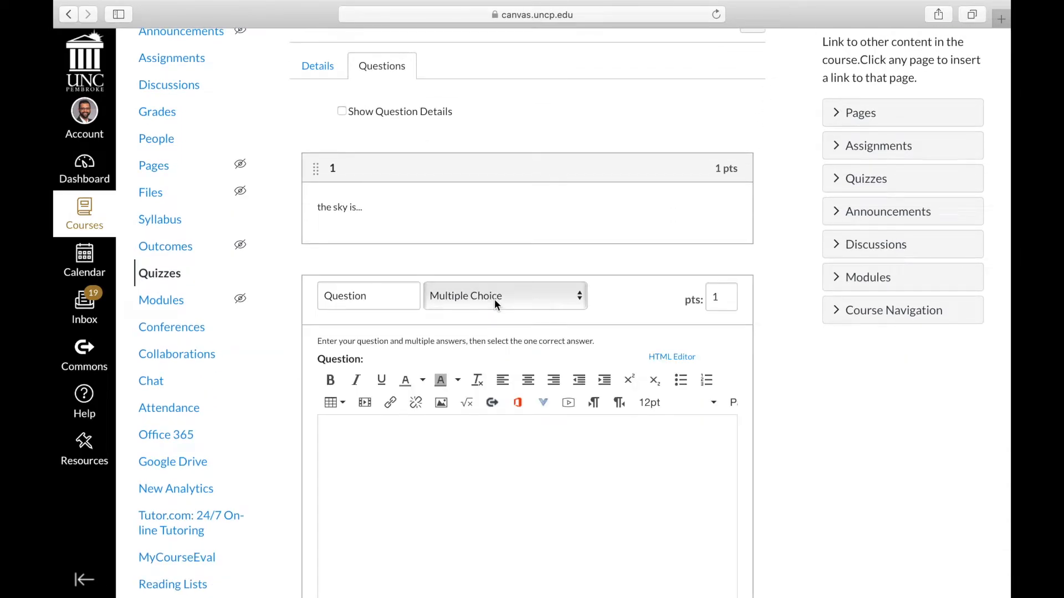
{"action": "scroll", "coordinate": [494, 299], "scroll_direction": "down", "scroll_amount": 4}
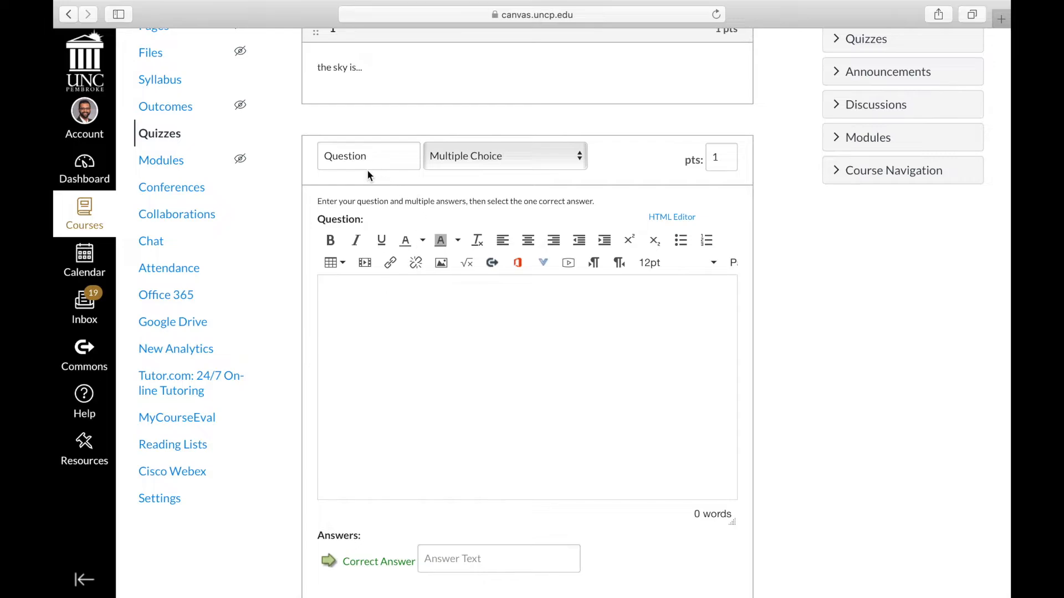
{"action": "scroll", "coordinate": [386, 153], "scroll_direction": "up", "scroll_amount": 4}
{"action": "scroll", "coordinate": [386, 153], "scroll_direction": "down", "scroll_amount": 3}
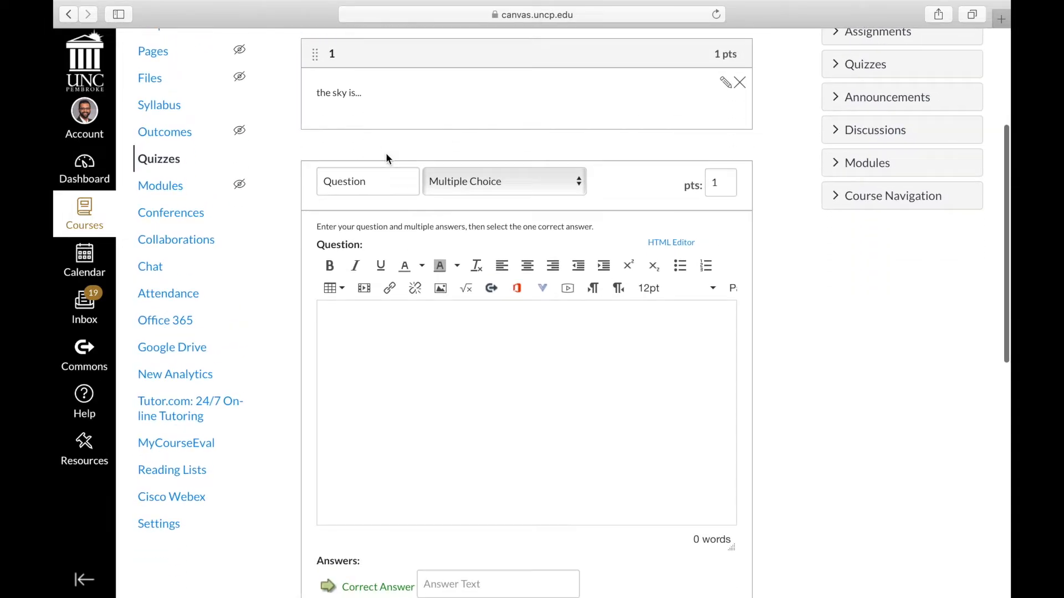
{"action": "double_click", "coordinate": [364, 175]}
{"action": "type", "text": "2"}
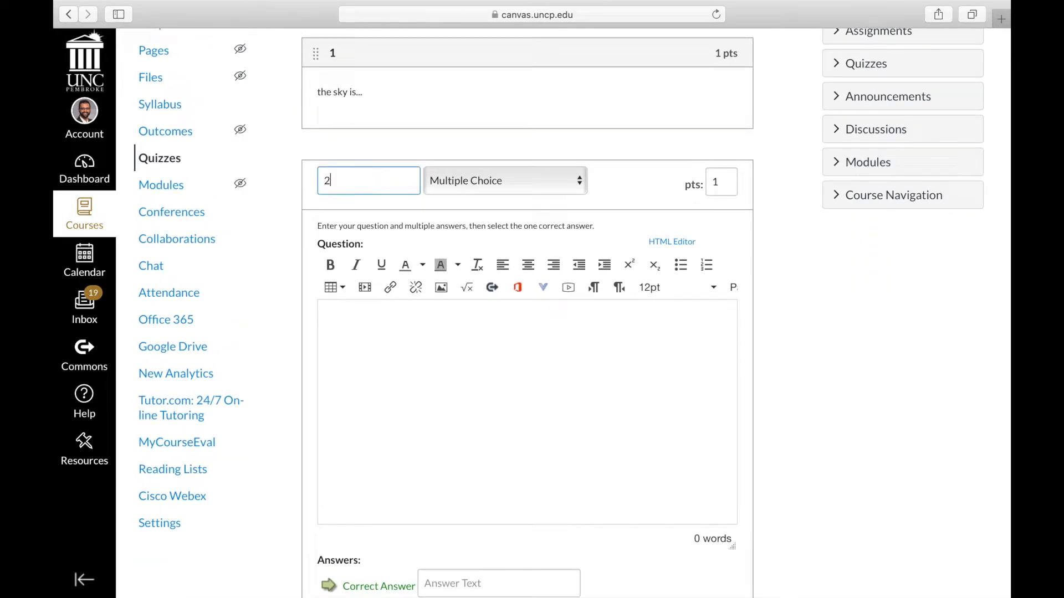
{"action": "left_click", "coordinate": [496, 179]}
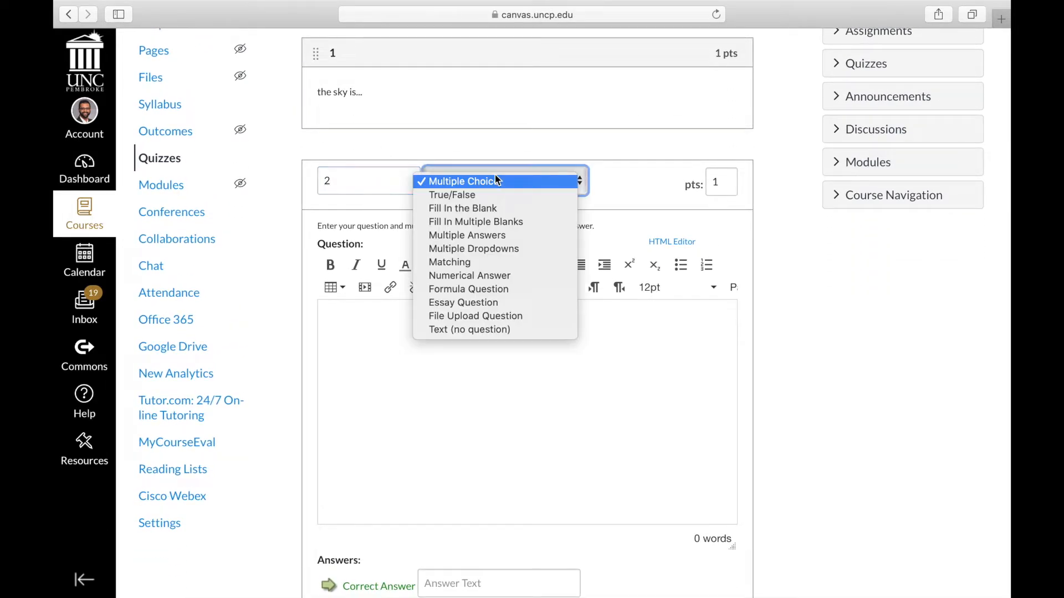
{"action": "left_click", "coordinate": [545, 196]}
Enter the question text "the sky is blue", keep True as the correct answer, update the question and save the quiz
{"action": "left_click", "coordinate": [495, 409]}
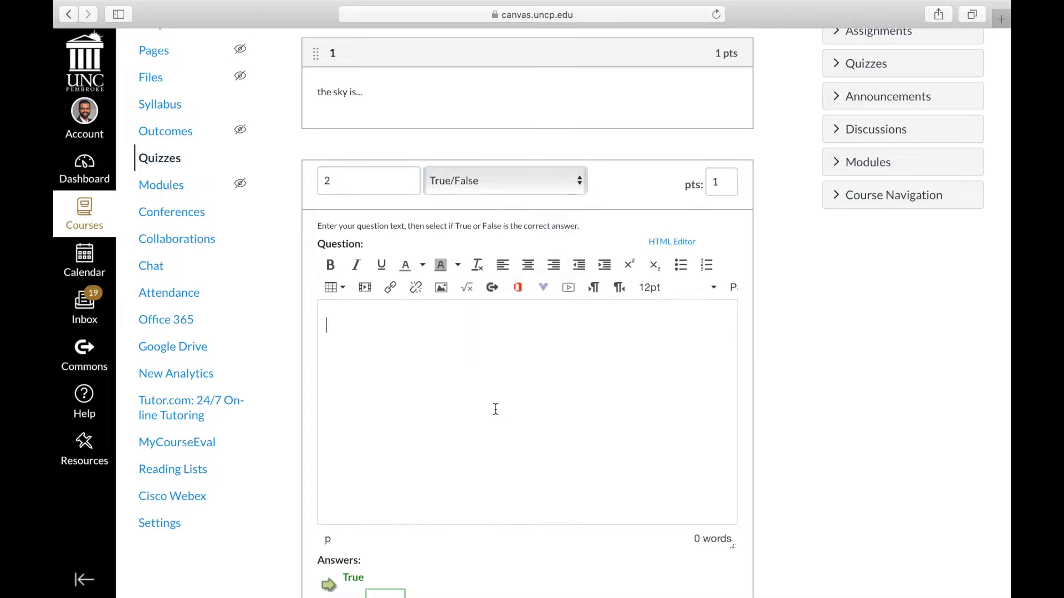
{"action": "type", "text": "the sky is blue"}
{"action": "scroll", "coordinate": [497, 402], "scroll_direction": "down", "scroll_amount": 5}
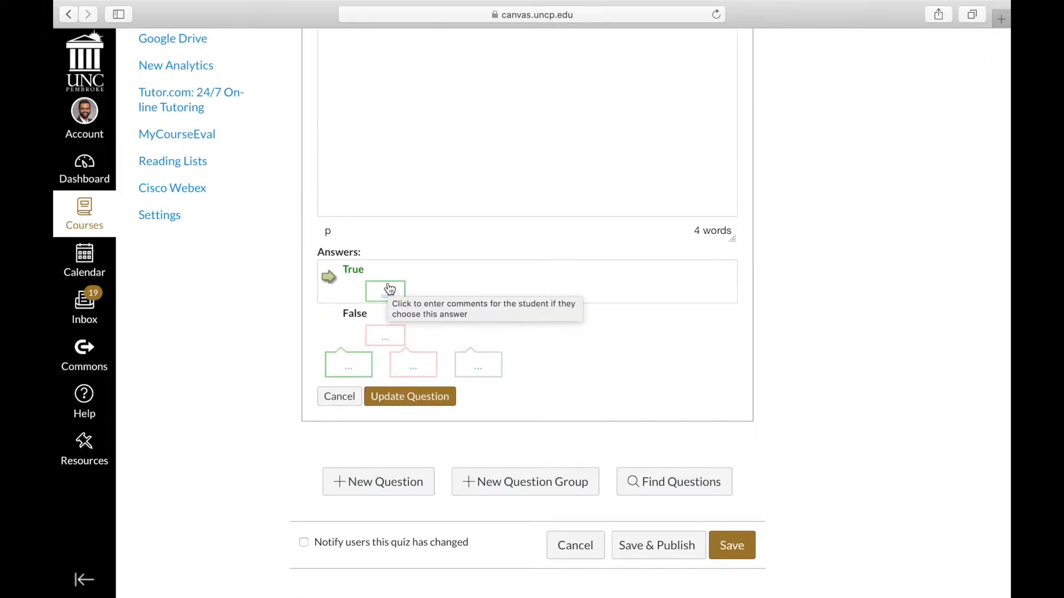
{"action": "left_click", "coordinate": [407, 400]}
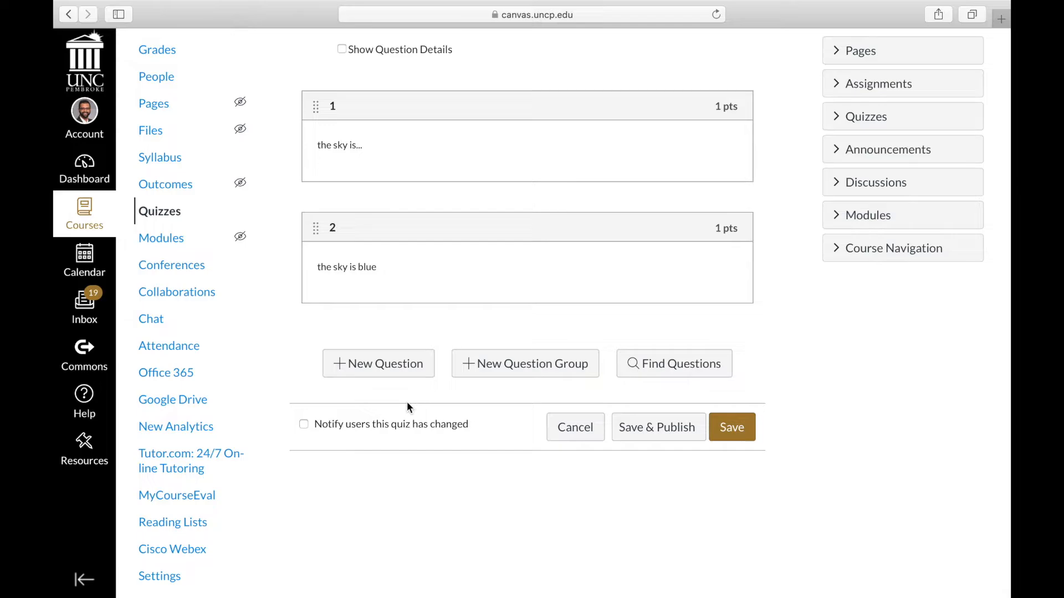
{"action": "left_click", "coordinate": [724, 422]}
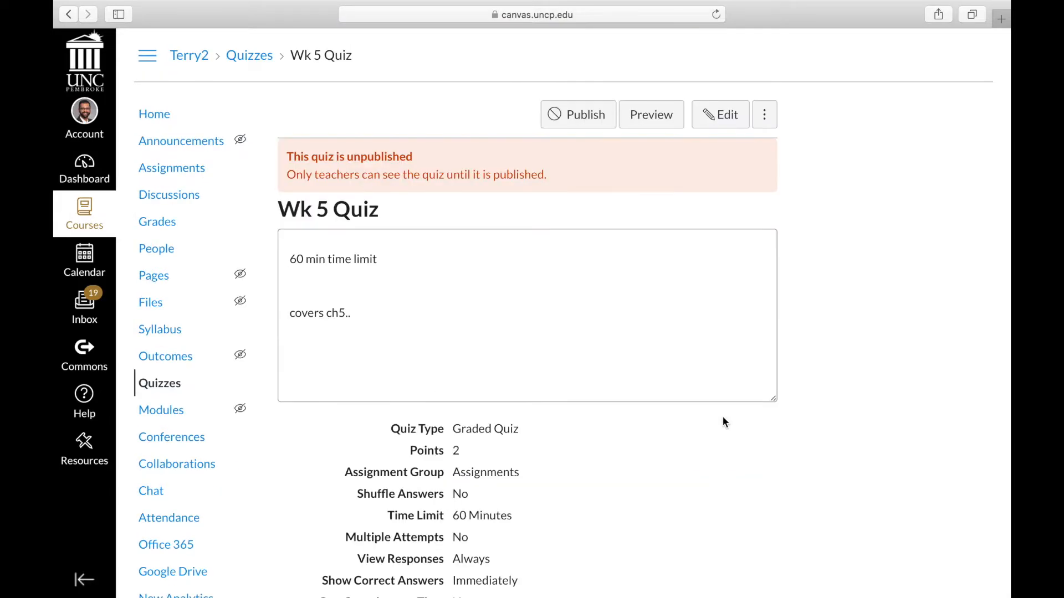
Open the Wk 5 Quiz from the course home page and preview its questions
{"action": "left_click", "coordinate": [157, 120]}
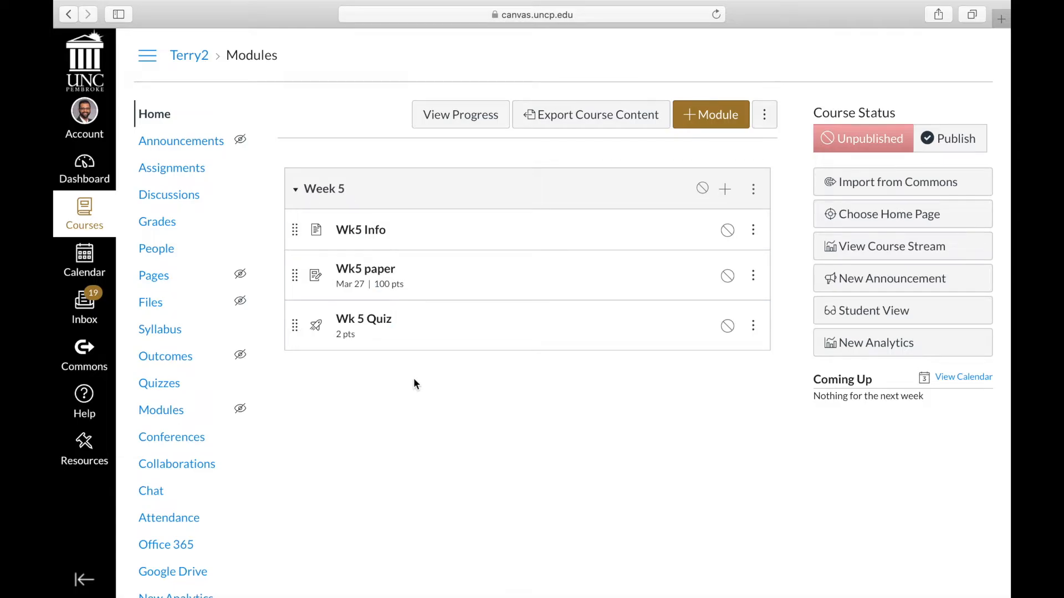
{"action": "left_click", "coordinate": [369, 320]}
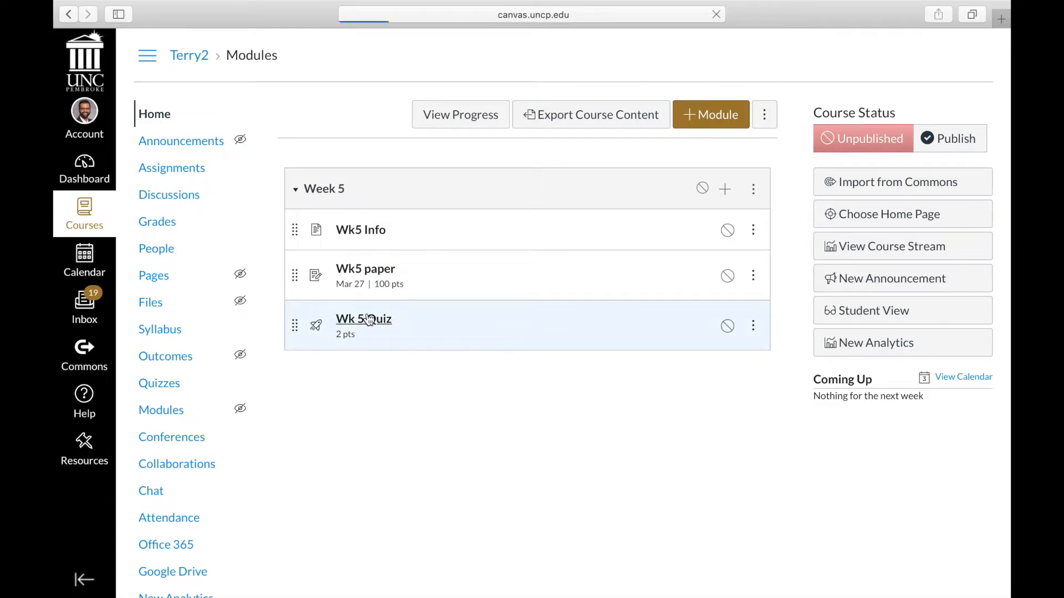
{"action": "left_click", "coordinate": [651, 115]}
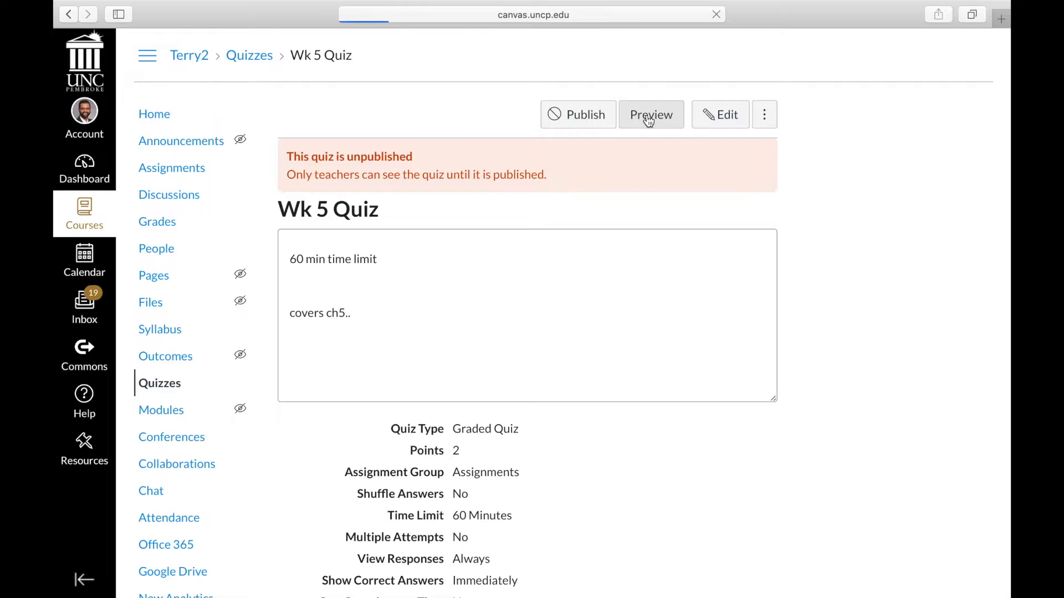
{"action": "scroll", "coordinate": [781, 312], "scroll_direction": "down", "scroll_amount": 6}
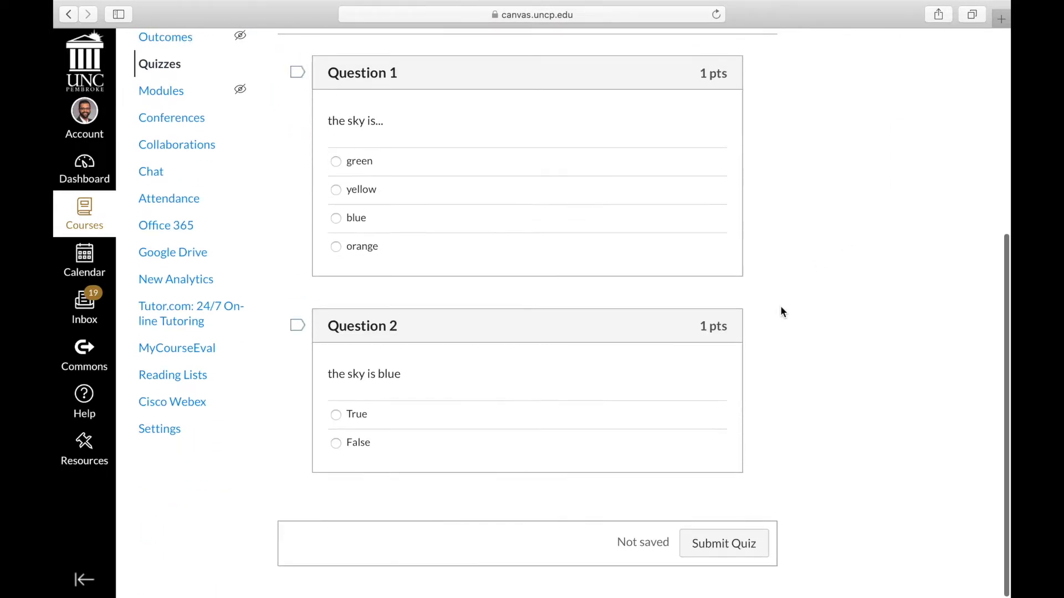
{"action": "scroll", "coordinate": [781, 312], "scroll_direction": "up", "scroll_amount": 6}
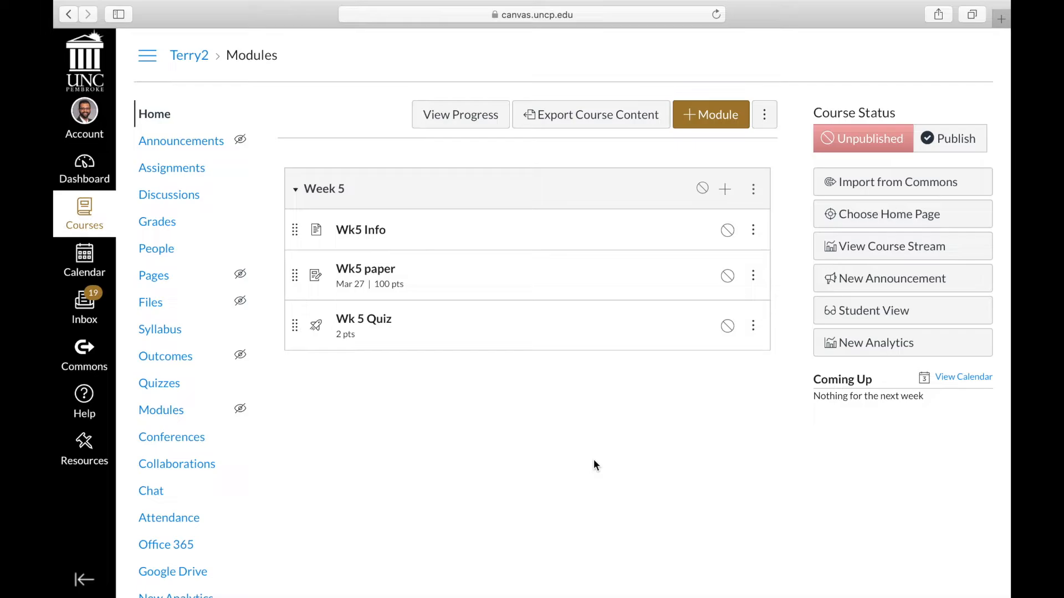
Add a new discussion topic named "Week 5" to the Week 5 module
{"action": "left_click", "coordinate": [724, 188]}
{"action": "left_click", "coordinate": [419, 191]}
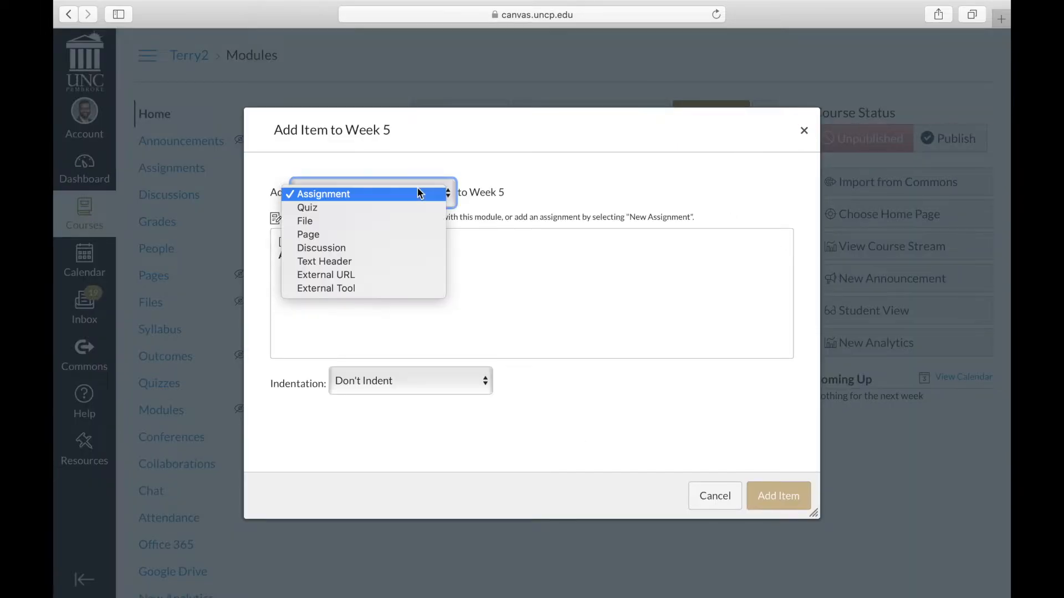
{"action": "left_click", "coordinate": [391, 251]}
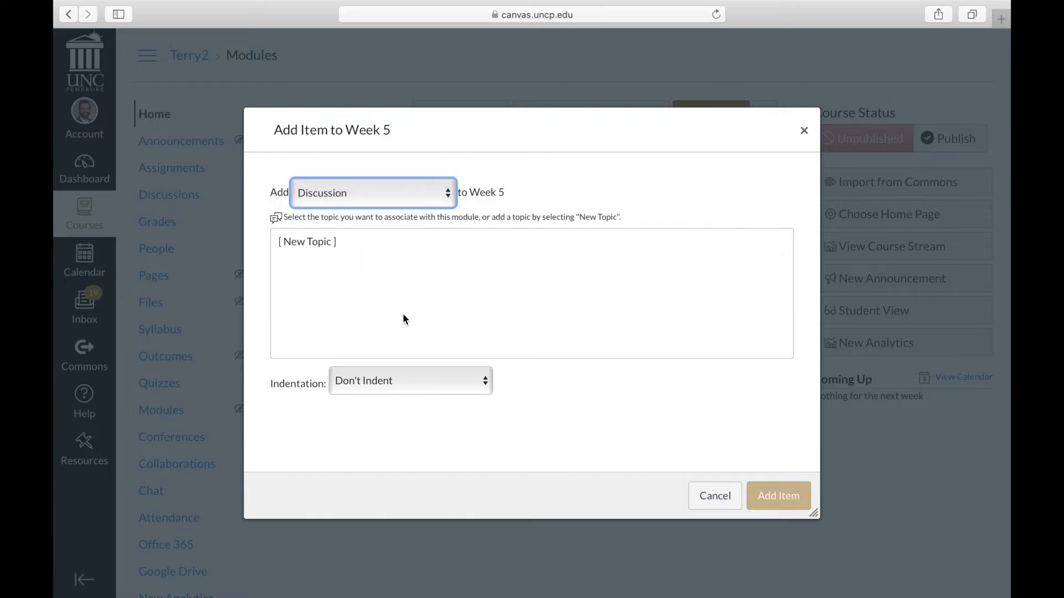
{"action": "left_click", "coordinate": [365, 244]}
{"action": "left_click", "coordinate": [425, 378]}
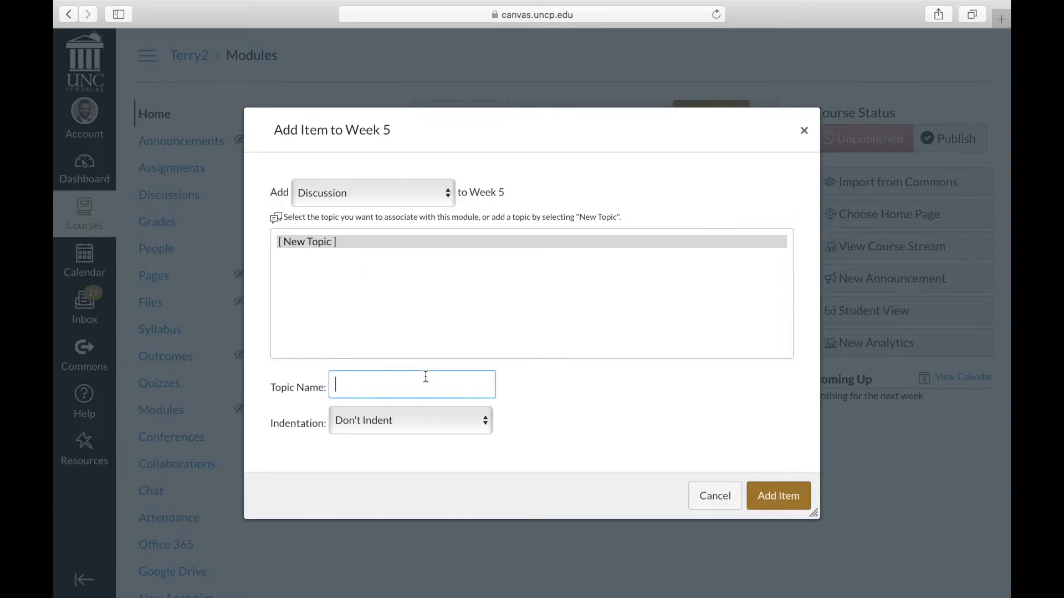
{"action": "type", "text": "Week 5"}
{"action": "left_click", "coordinate": [786, 502]}
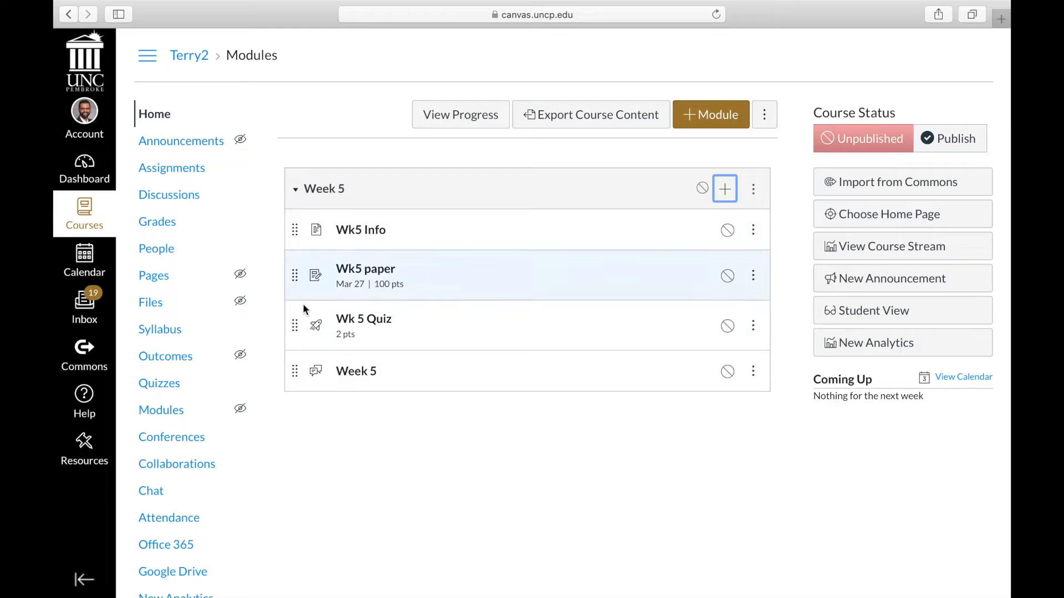
Edit the Week 5 discussion and enter the prompt "How did the readings in ch5 resonate - connect with your exp as a college student?"
{"action": "left_click", "coordinate": [355, 372]}
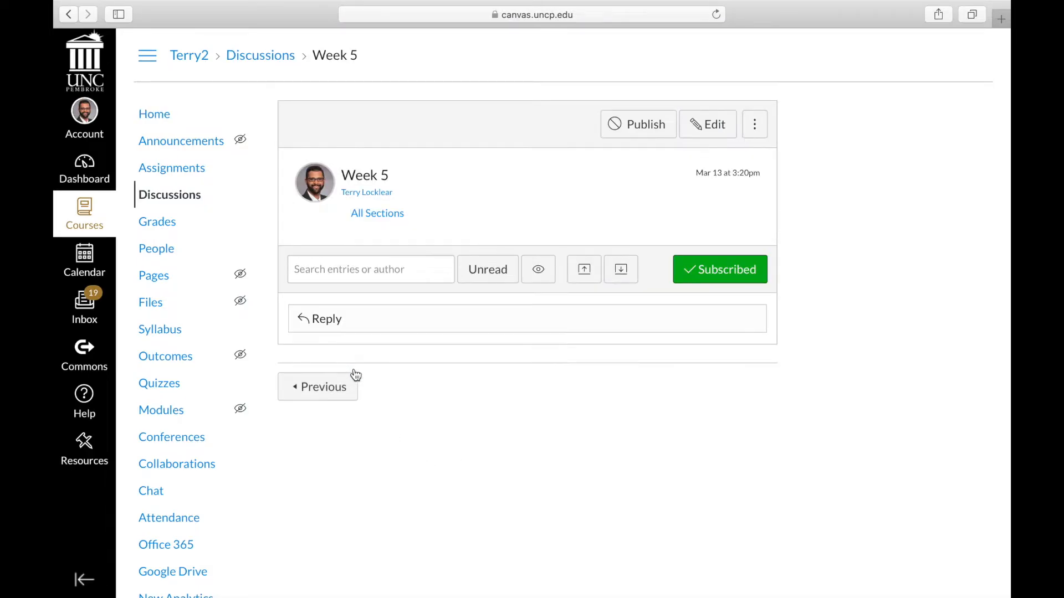
{"action": "left_click", "coordinate": [707, 136]}
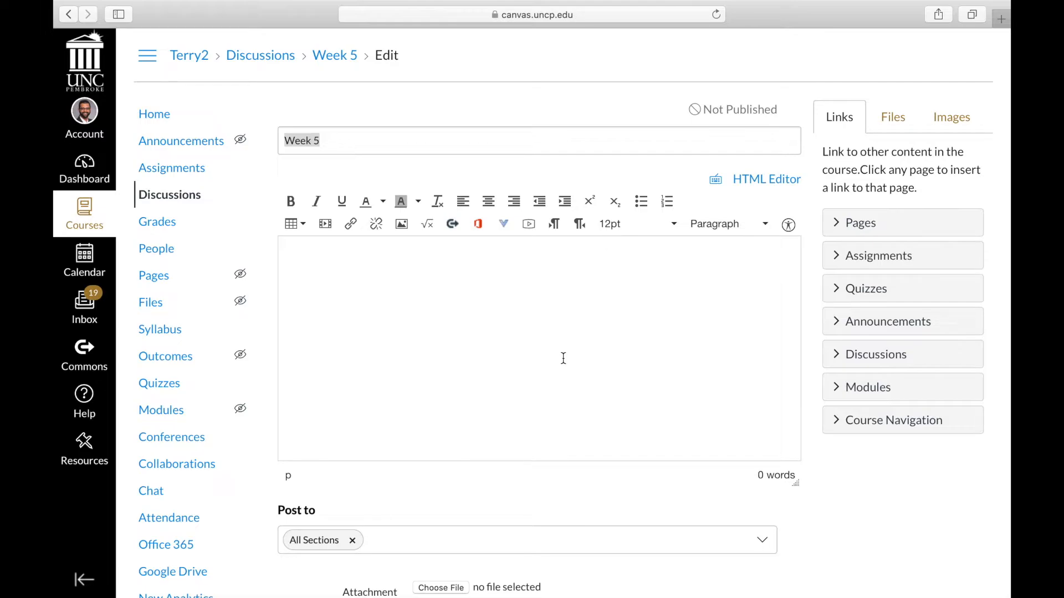
{"action": "type", "text": "How did the readings in ch5 "}
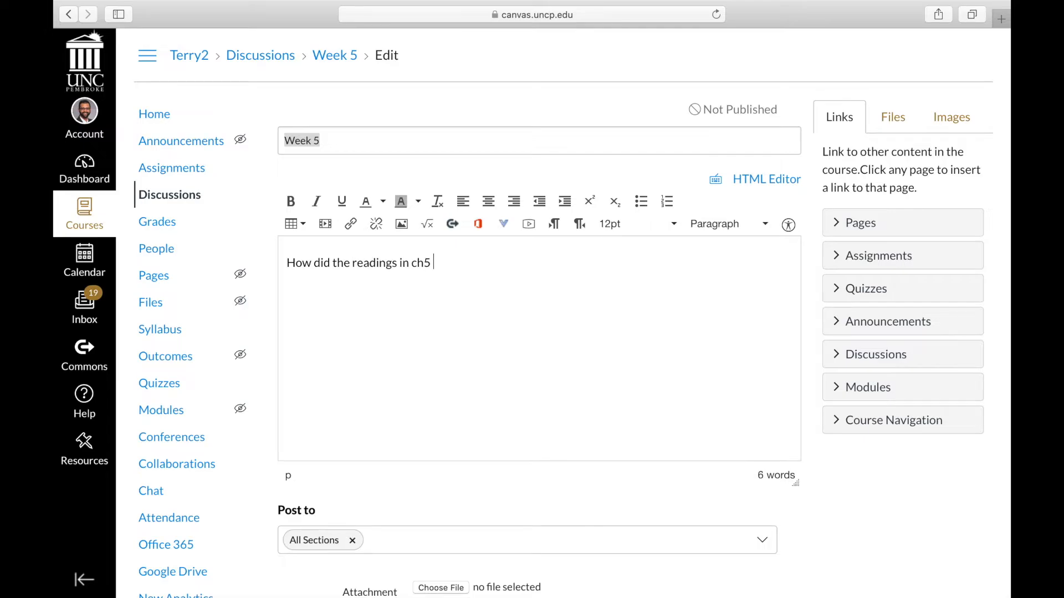
{"action": "type", "text": "resonate - connect with your e"}
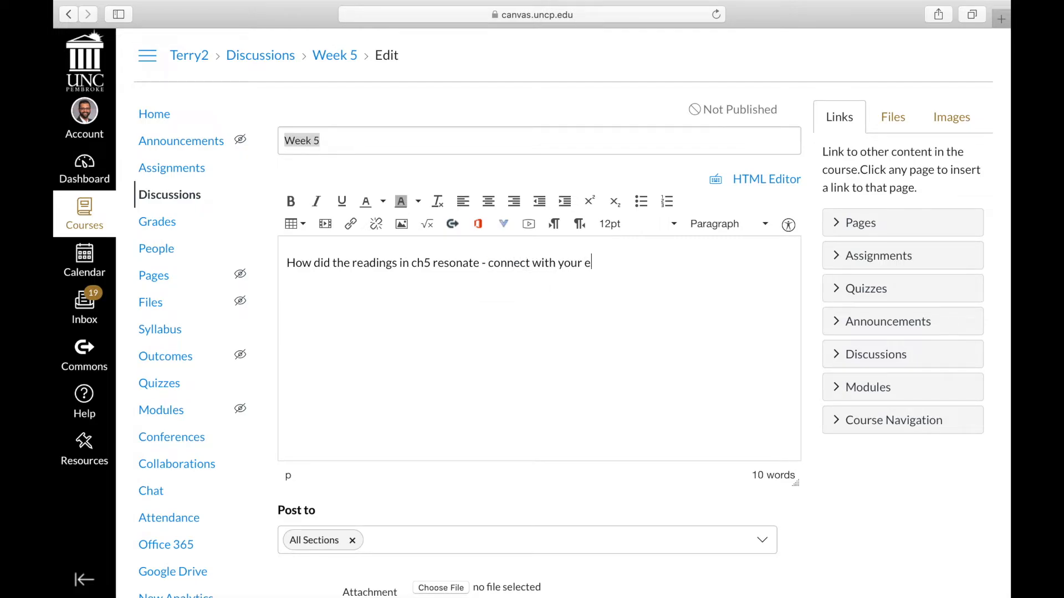
{"action": "type", "text": "xp as a"}
{"action": "type", "text": " college stude"}
{"action": "type", "text": "nts?"}
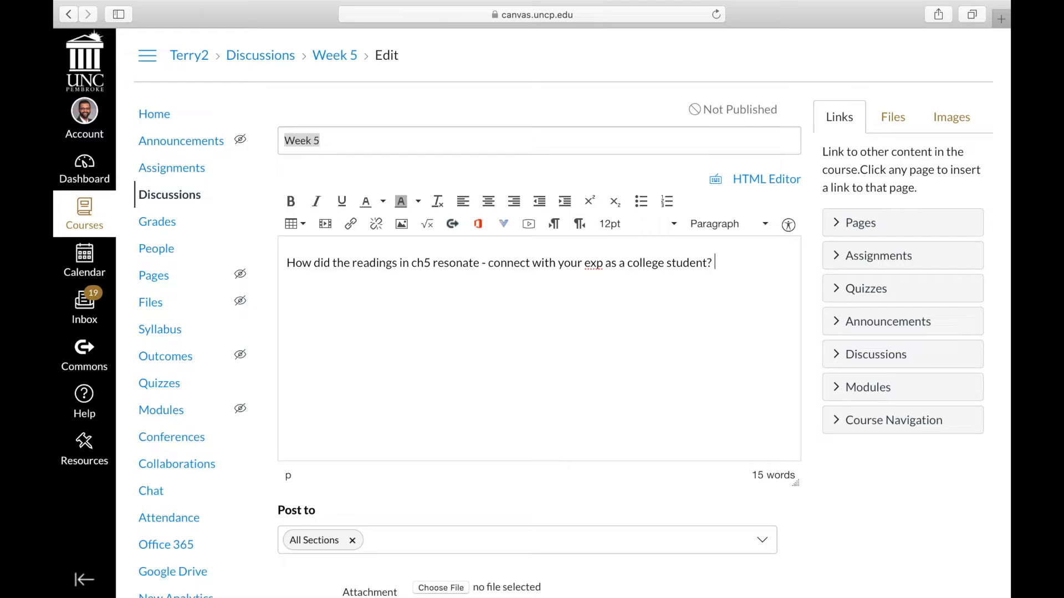
Allow threaded replies, require users to post before seeing replies, and save the discussion
{"action": "scroll", "coordinate": [377, 321], "scroll_direction": "down", "scroll_amount": 8}
{"action": "left_click", "coordinate": [417, 216]}
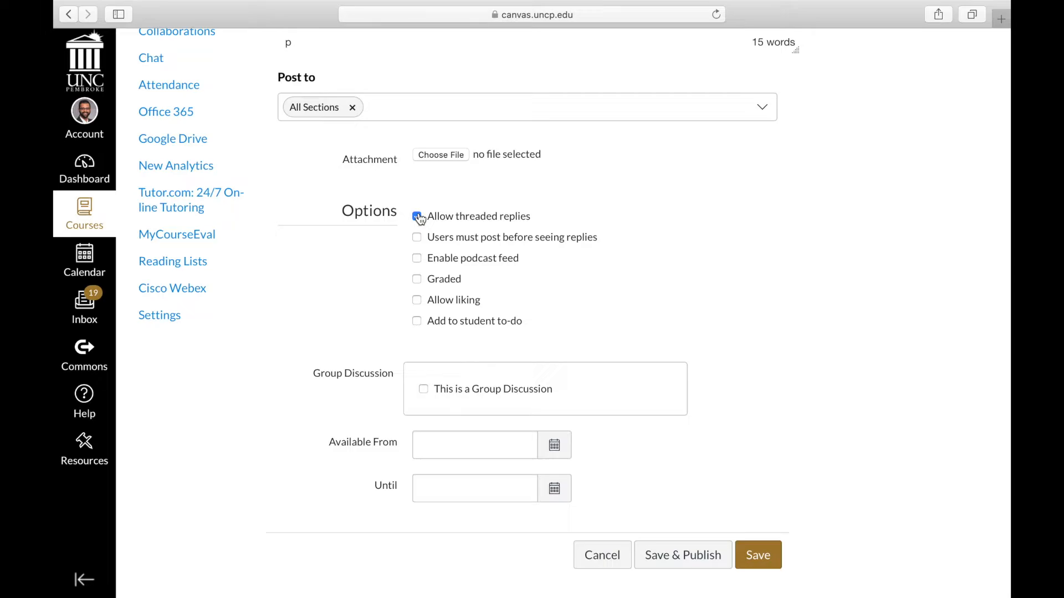
{"action": "left_click", "coordinate": [420, 243]}
{"action": "scroll", "coordinate": [914, 461], "scroll_direction": "down", "scroll_amount": 1}
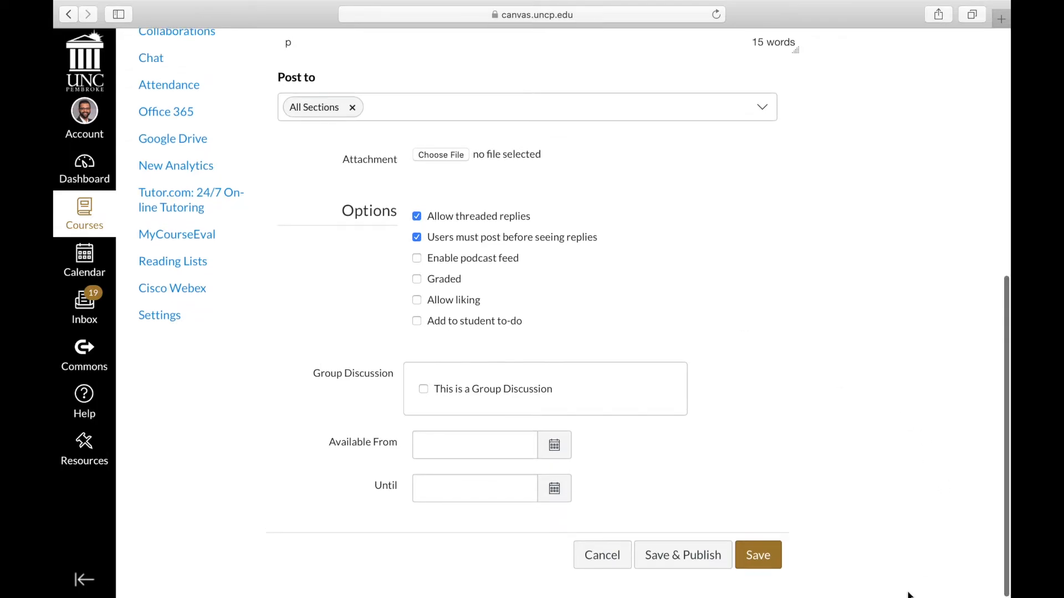
{"action": "left_click", "coordinate": [758, 555]}
{"action": "left_click", "coordinate": [160, 119]}
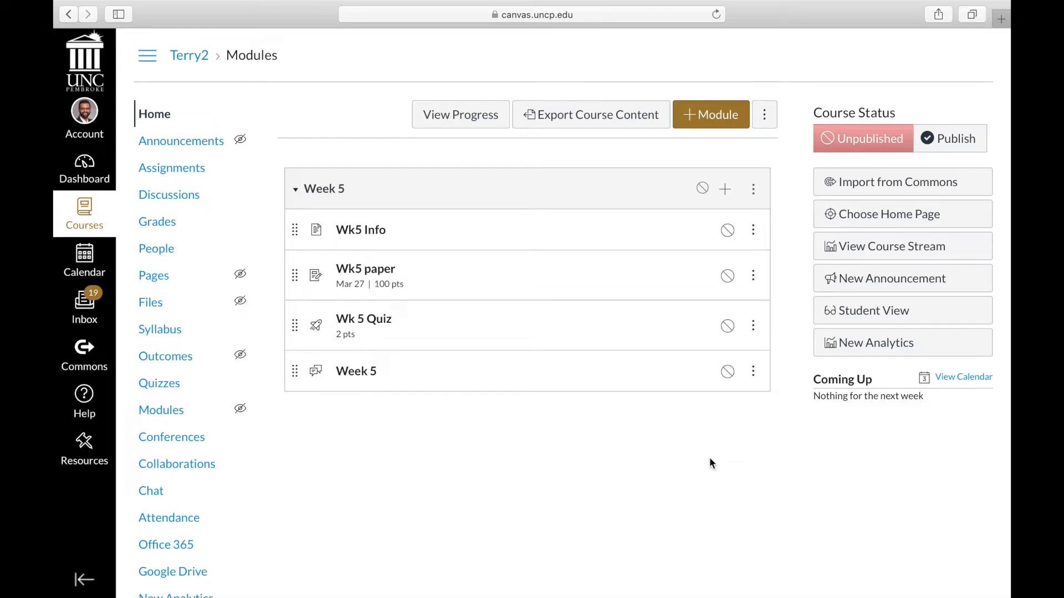
{"action": "left_click", "coordinate": [724, 188]}
{"action": "left_click", "coordinate": [418, 194]}
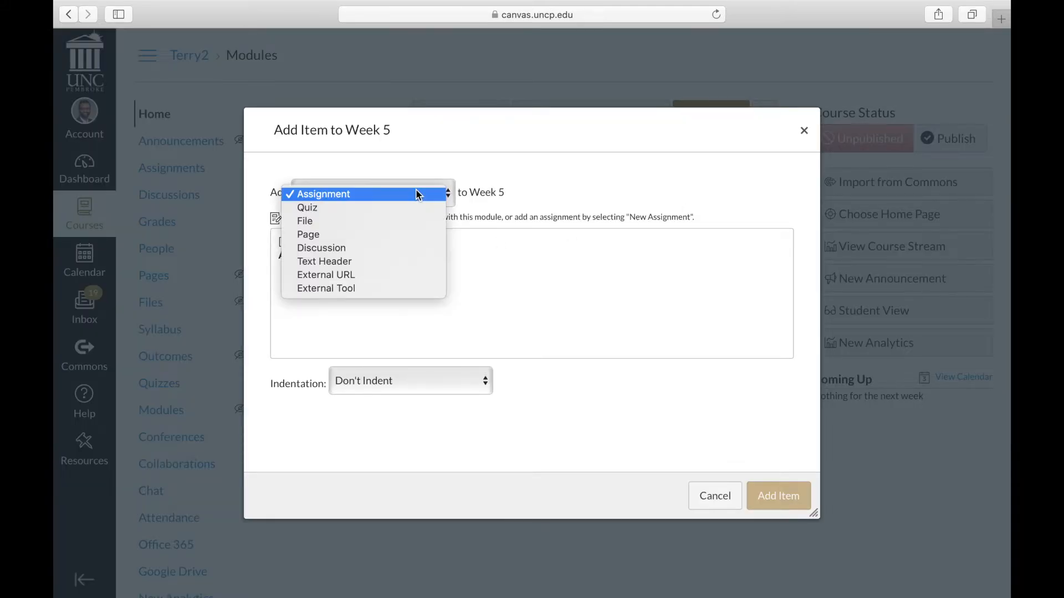
{"action": "left_click", "coordinate": [407, 219]}
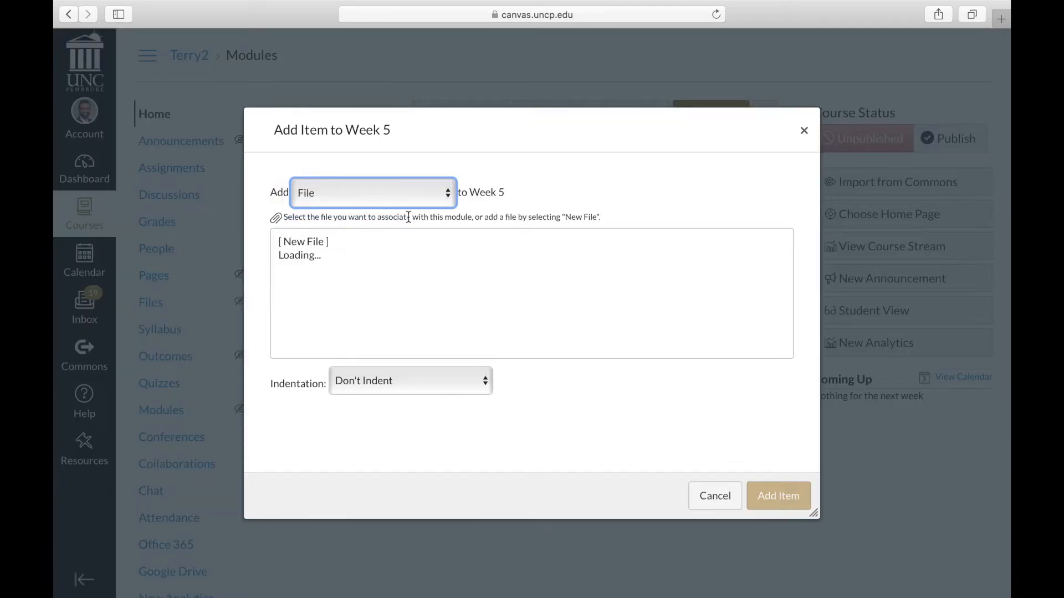
{"action": "left_click", "coordinate": [401, 245]}
{"action": "left_click", "coordinate": [344, 380]}
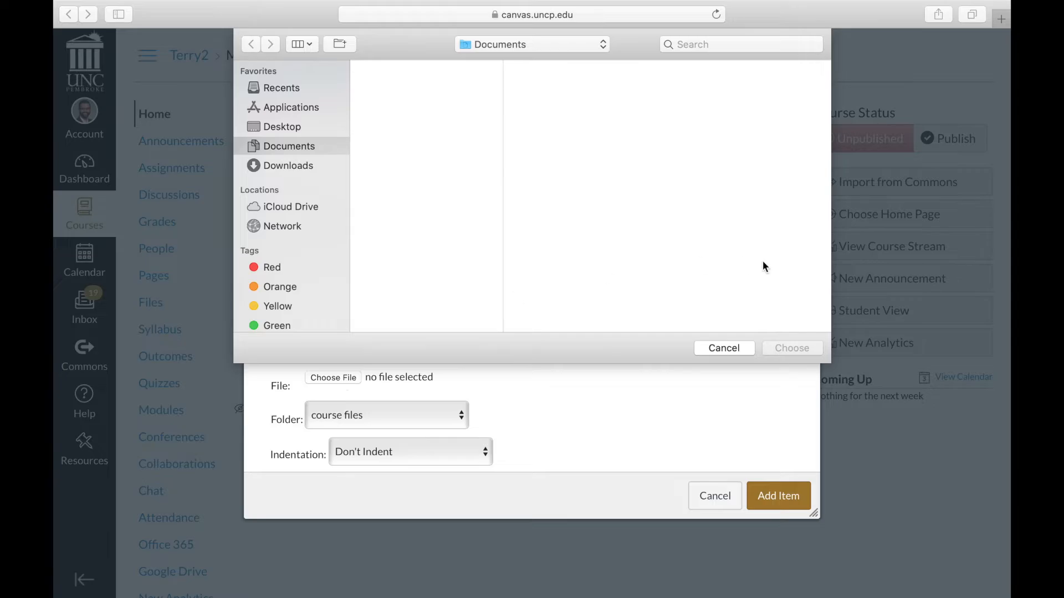
{"action": "left_click", "coordinate": [718, 347]}
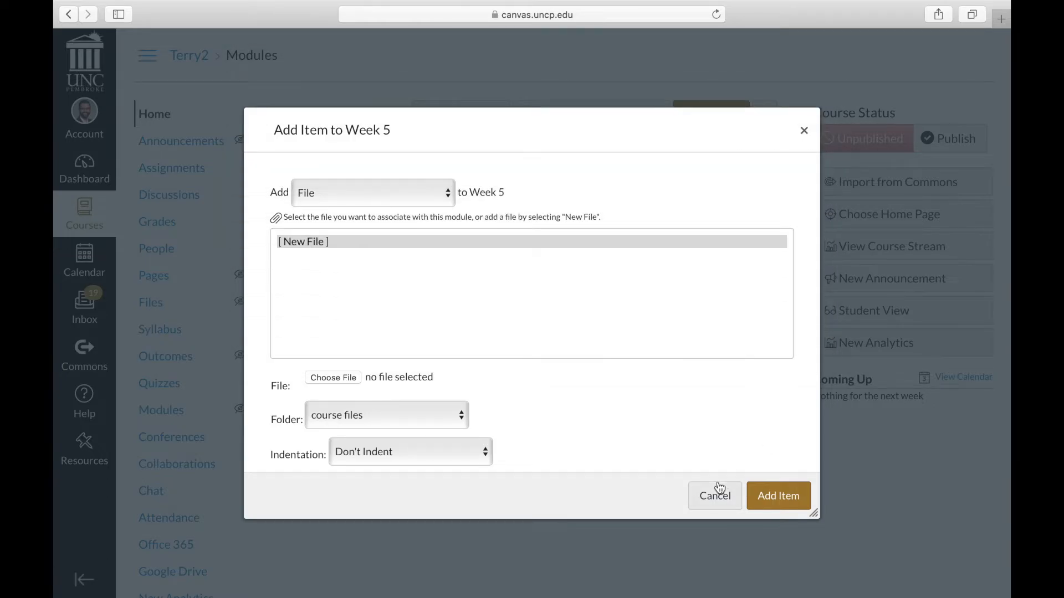
{"action": "left_click", "coordinate": [717, 495]}
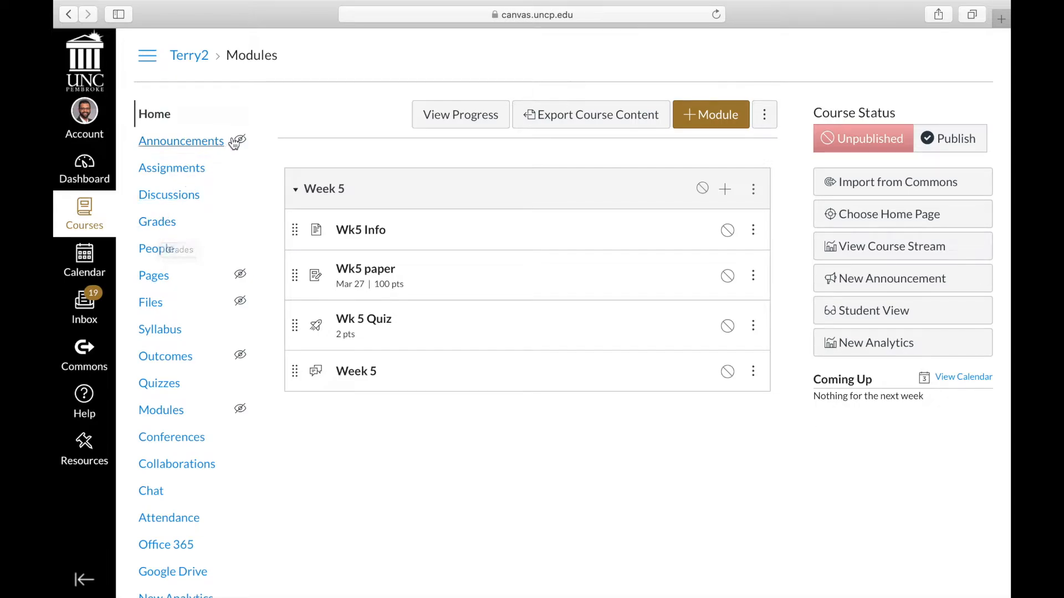
Check which course navigation items are hidden from students, open the Pages list, and return to the course home page
{"action": "mouse_move", "coordinate": [251, 144]}
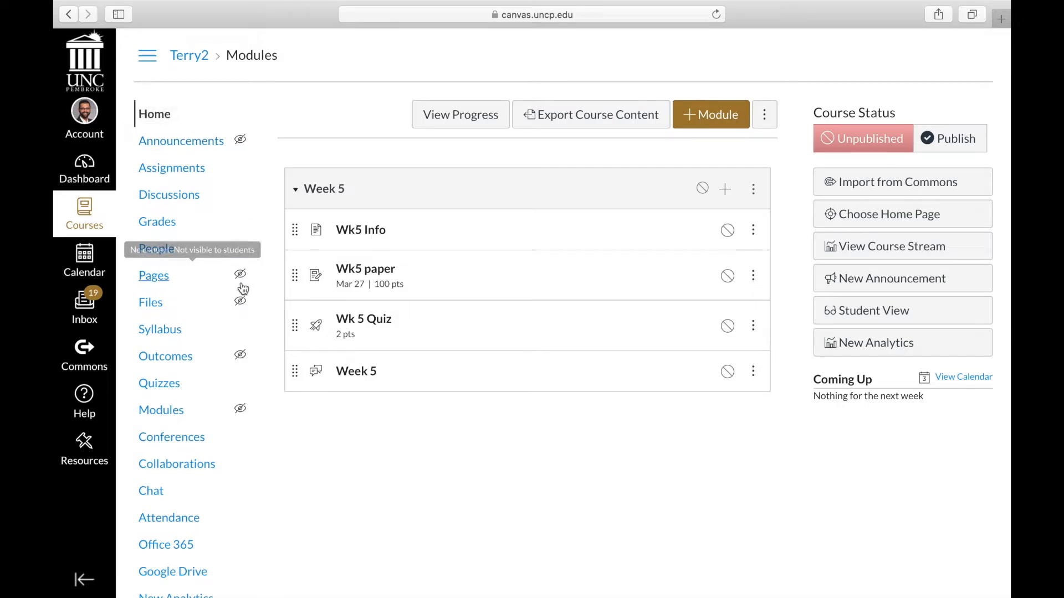
{"action": "scroll", "coordinate": [341, 454], "scroll_direction": "down", "scroll_amount": 5}
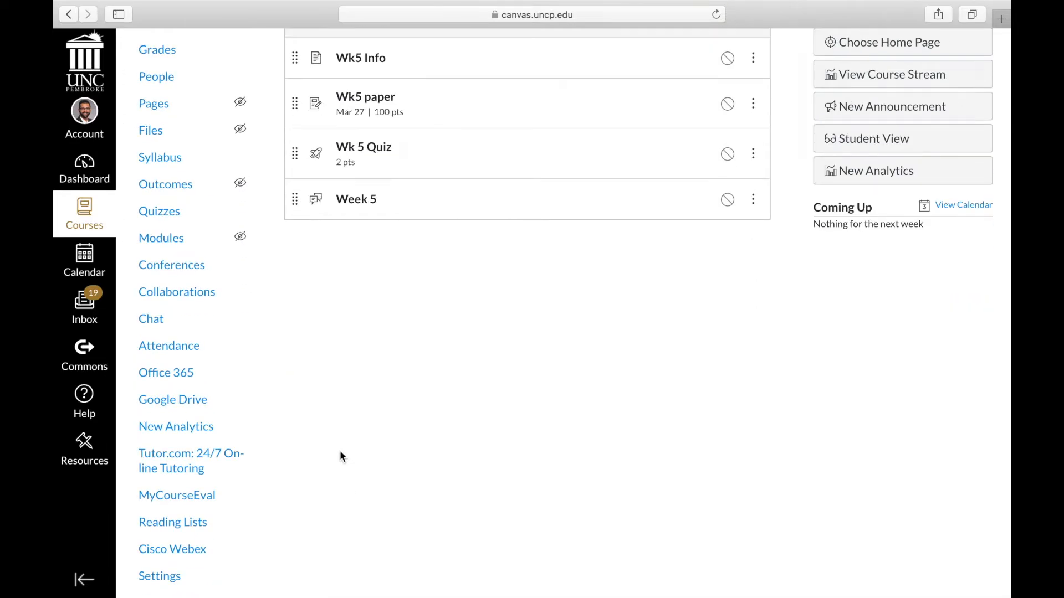
{"action": "scroll", "coordinate": [340, 454], "scroll_direction": "up", "scroll_amount": 5}
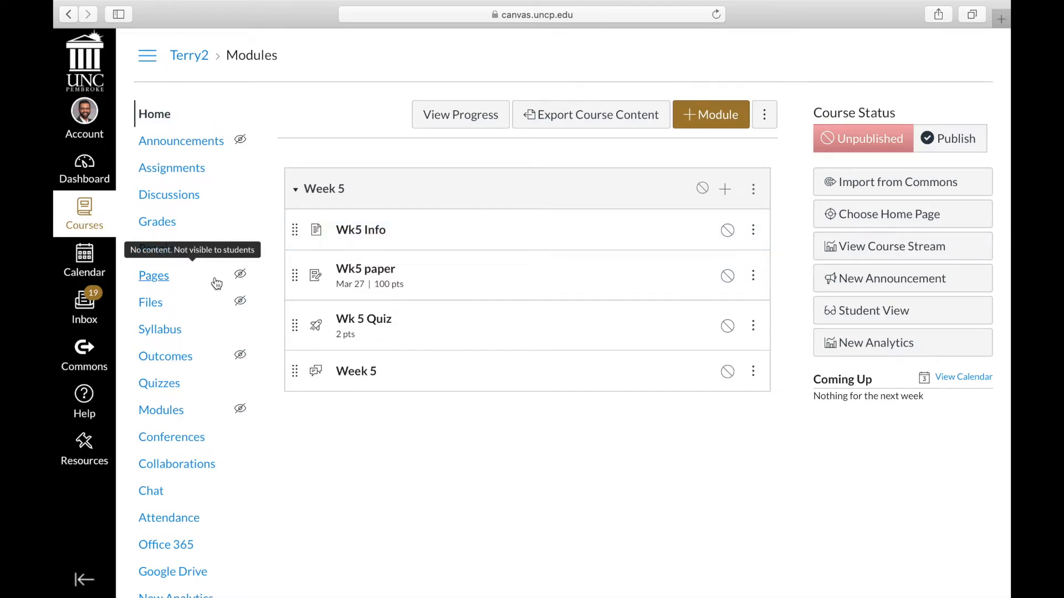
{"action": "left_click", "coordinate": [161, 287]}
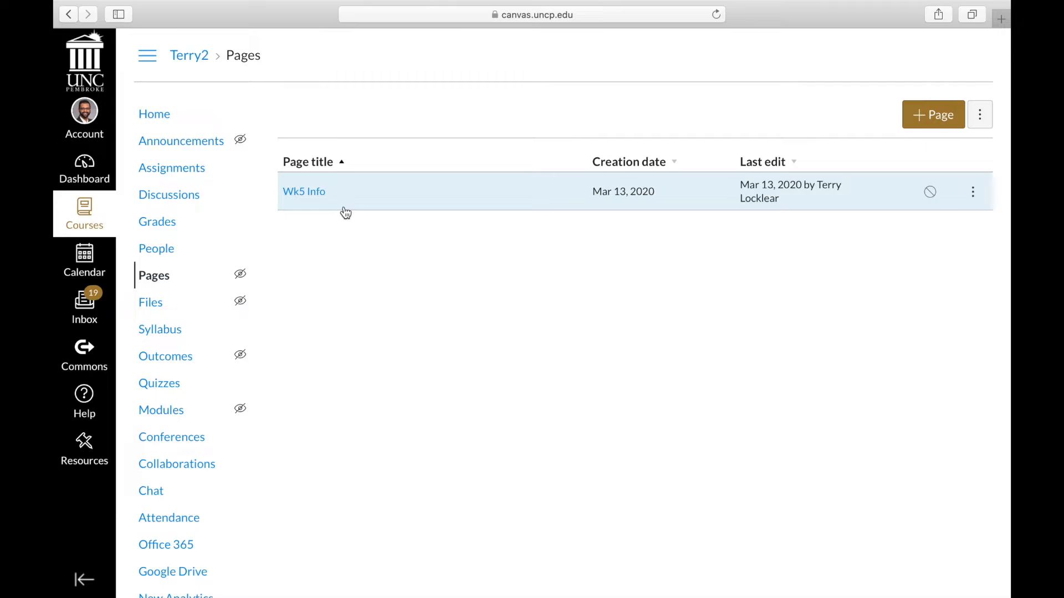
{"action": "left_click", "coordinate": [160, 119]}
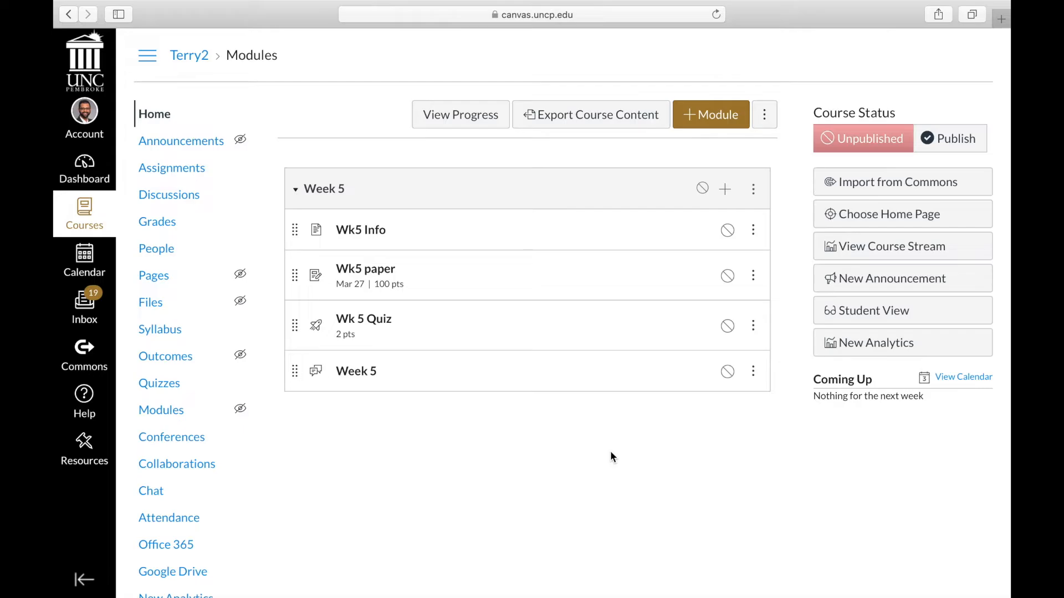
In the course's navigation settings, disable the Discussions and Assignments items
{"action": "scroll", "coordinate": [239, 202], "scroll_direction": "up", "scroll_amount": 1}
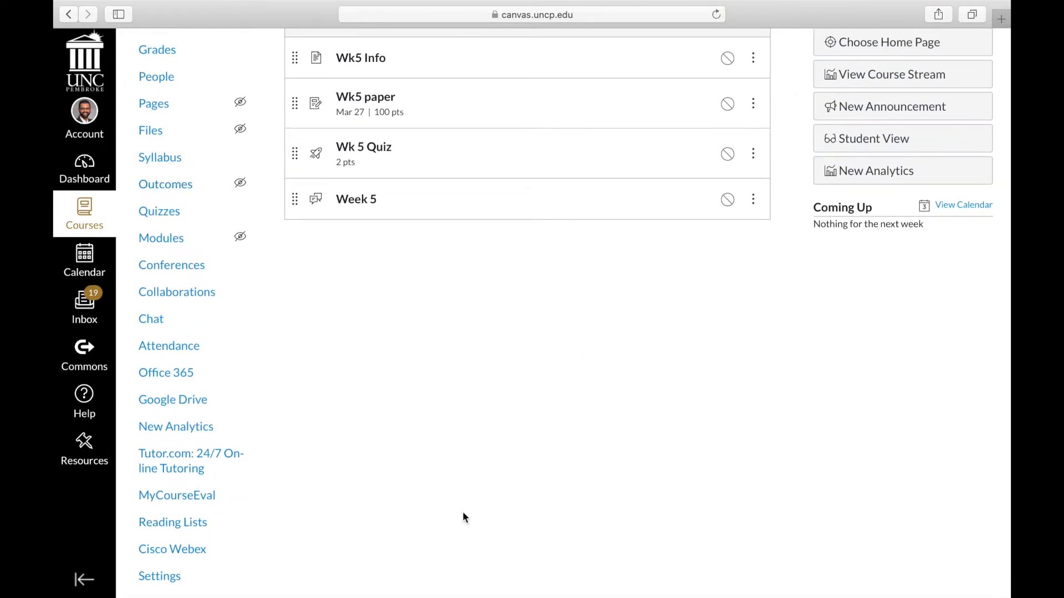
{"action": "scroll", "coordinate": [366, 335], "scroll_direction": "down", "scroll_amount": 1}
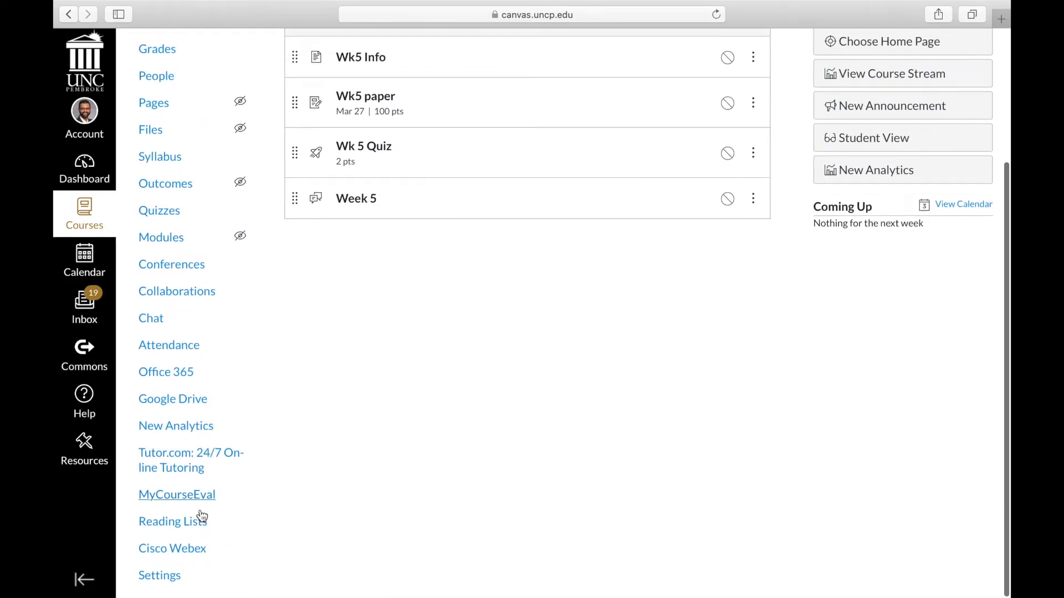
{"action": "left_click", "coordinate": [154, 580]}
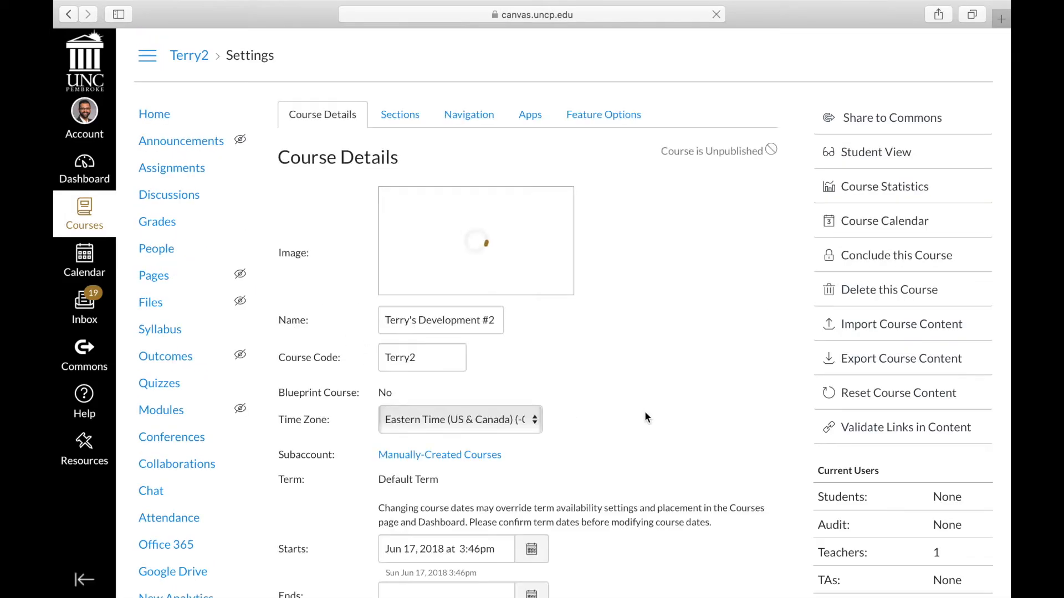
{"action": "left_click", "coordinate": [469, 115]}
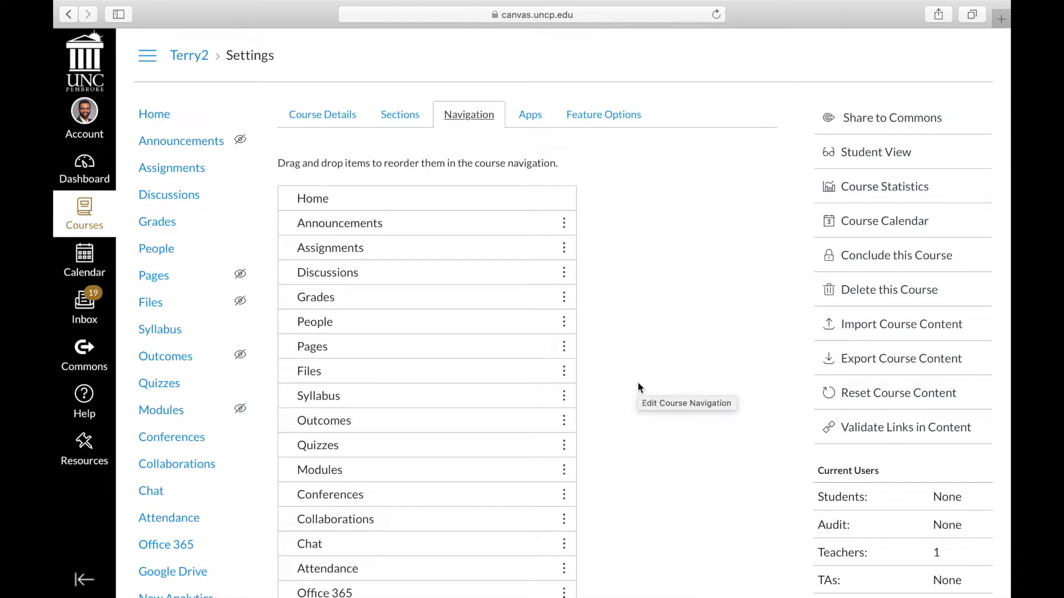
{"action": "left_click", "coordinate": [563, 273]}
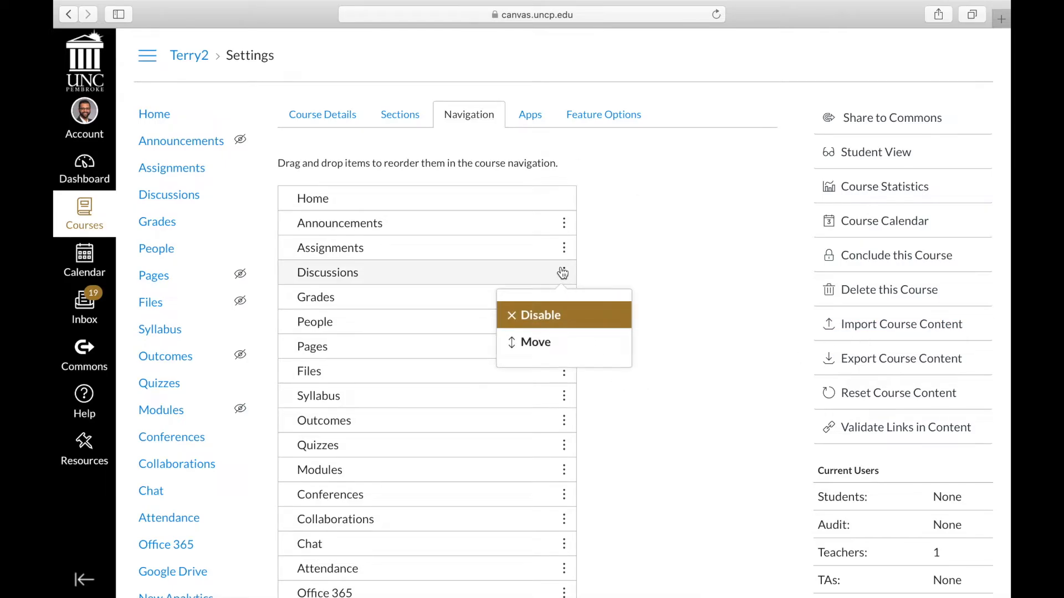
{"action": "left_click", "coordinate": [545, 318]}
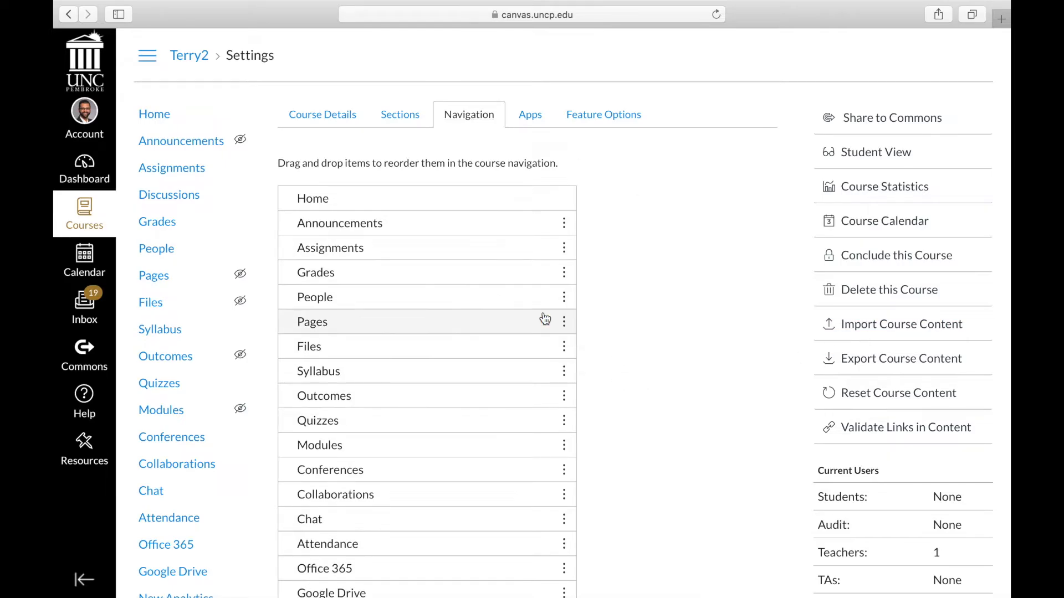
{"action": "left_click", "coordinate": [564, 251]}
{"action": "left_click", "coordinate": [548, 292]}
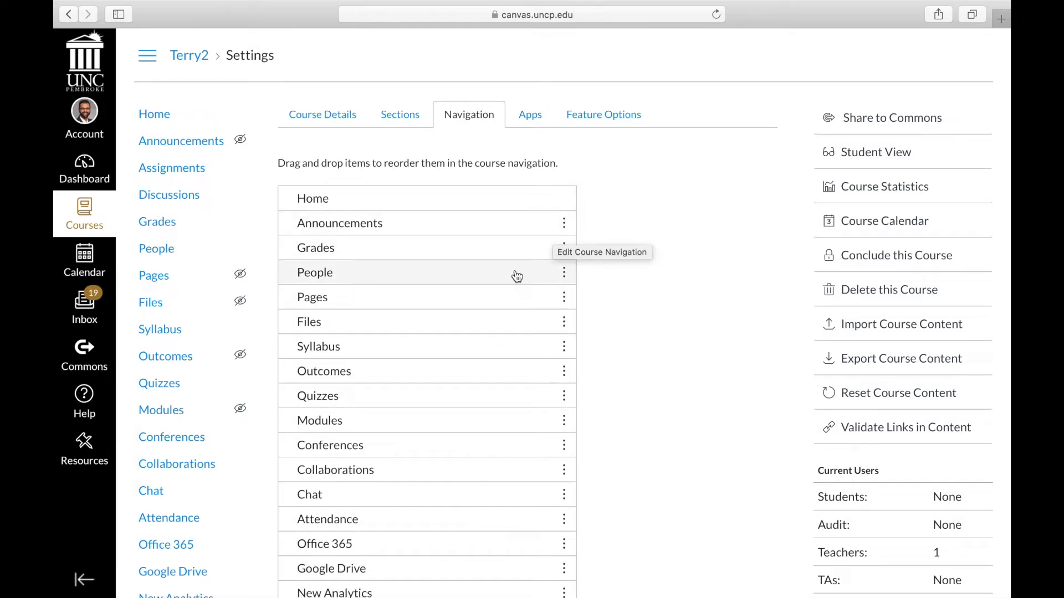
Disable Pages and Files in the course navigation
{"action": "left_click", "coordinate": [565, 303]}
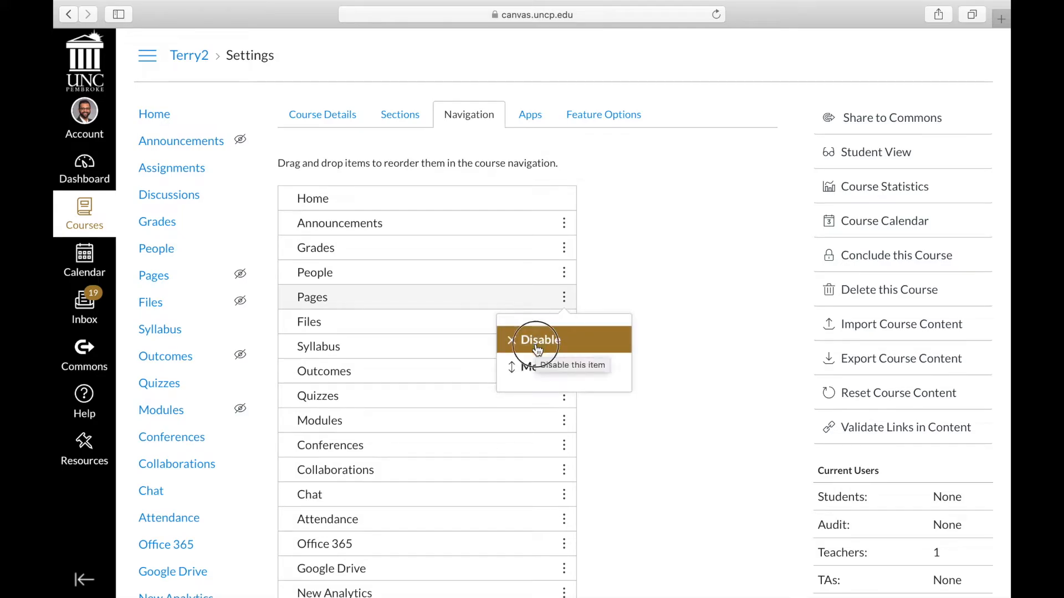
{"action": "left_click", "coordinate": [533, 338]}
{"action": "left_click", "coordinate": [564, 297]}
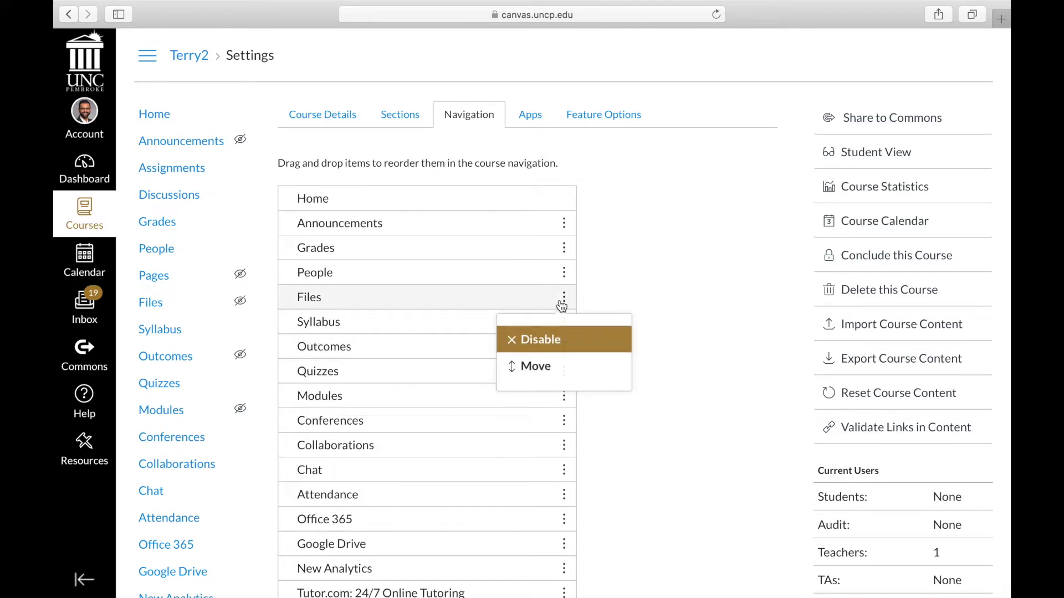
{"action": "left_click", "coordinate": [535, 338]}
{"action": "scroll", "coordinate": [653, 391], "scroll_direction": "down", "scroll_amount": 8}
{"action": "scroll", "coordinate": [652, 390], "scroll_direction": "up", "scroll_amount": 8}
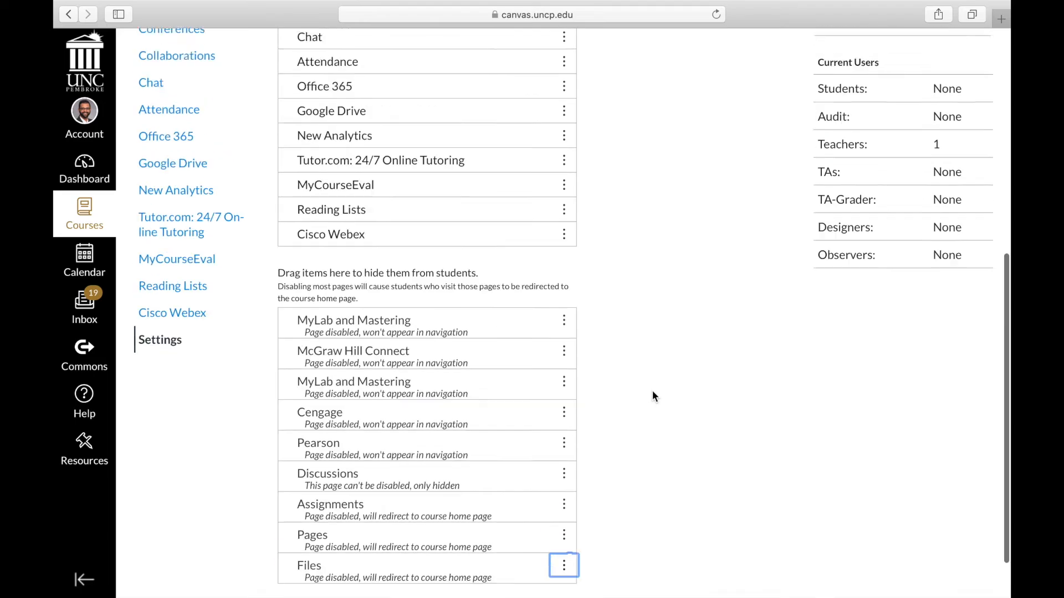
Disable Quizzes in the course navigation and save the navigation settings
{"action": "scroll", "coordinate": [653, 390], "scroll_direction": "down", "scroll_amount": 2}
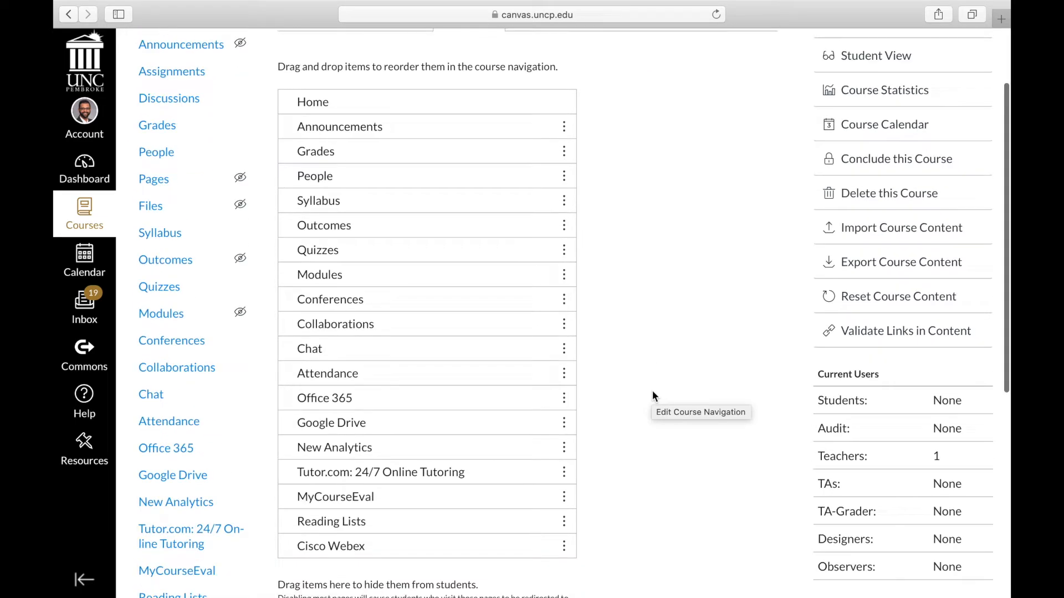
{"action": "left_click", "coordinate": [564, 249]}
{"action": "left_click", "coordinate": [540, 293]}
{"action": "scroll", "coordinate": [689, 325], "scroll_direction": "down", "scroll_amount": 1}
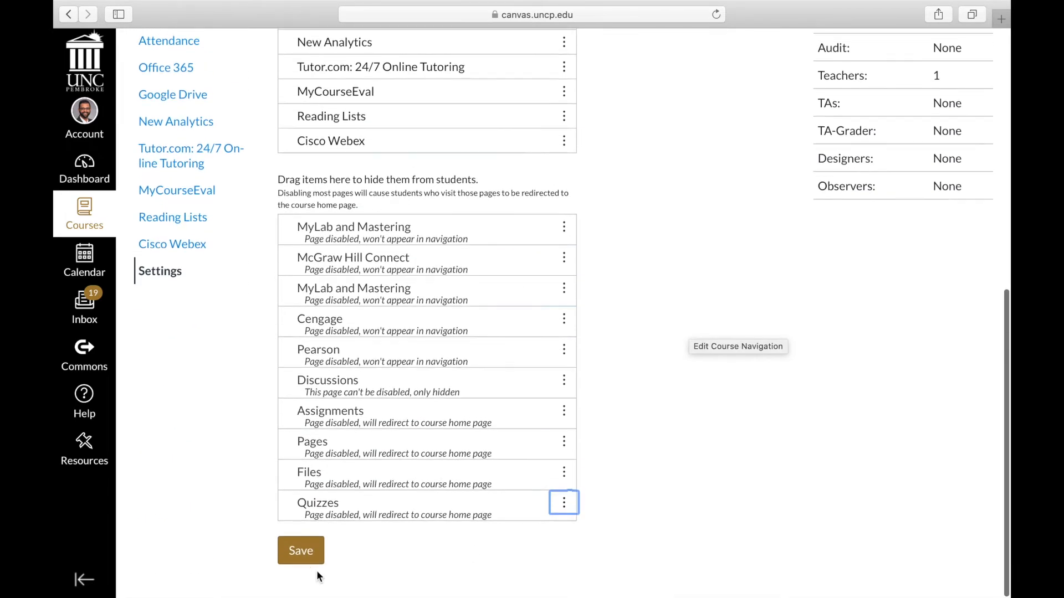
{"action": "left_click", "coordinate": [301, 551]}
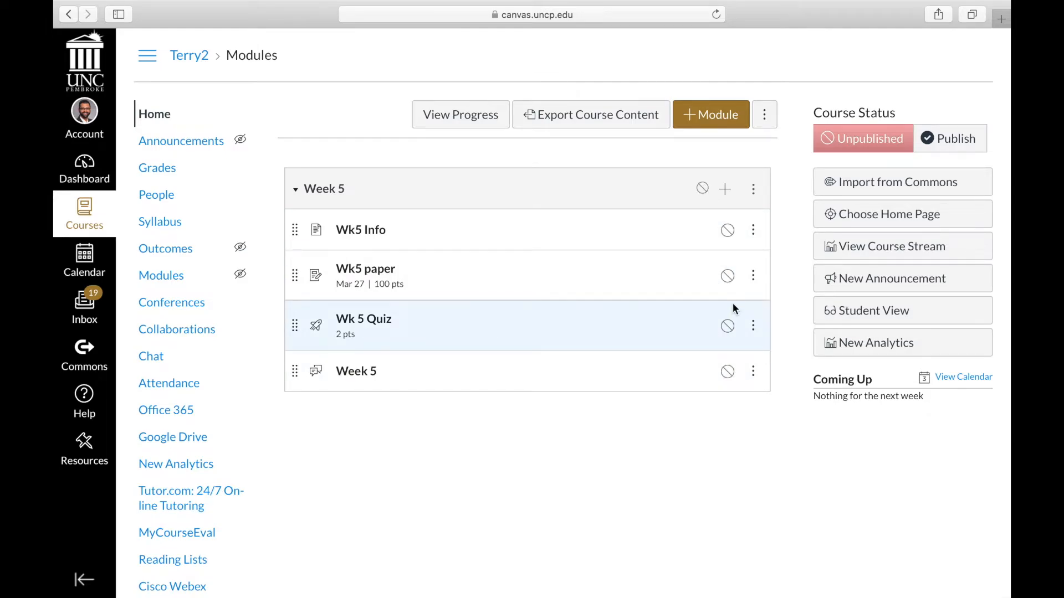
Publish the Wk 5 Quiz, Week 5 discussion, Wk5 paper and Wk5 Info page, along with the Week 5 module itself
{"action": "left_click", "coordinate": [727, 327]}
{"action": "left_click", "coordinate": [728, 371]}
{"action": "left_click", "coordinate": [727, 276]}
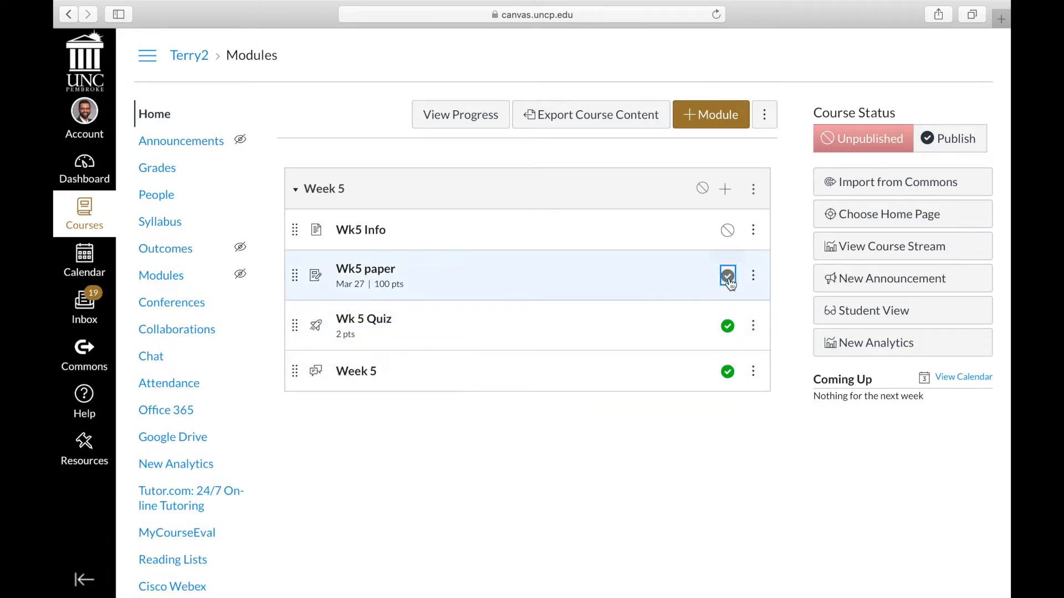
{"action": "left_click", "coordinate": [727, 230]}
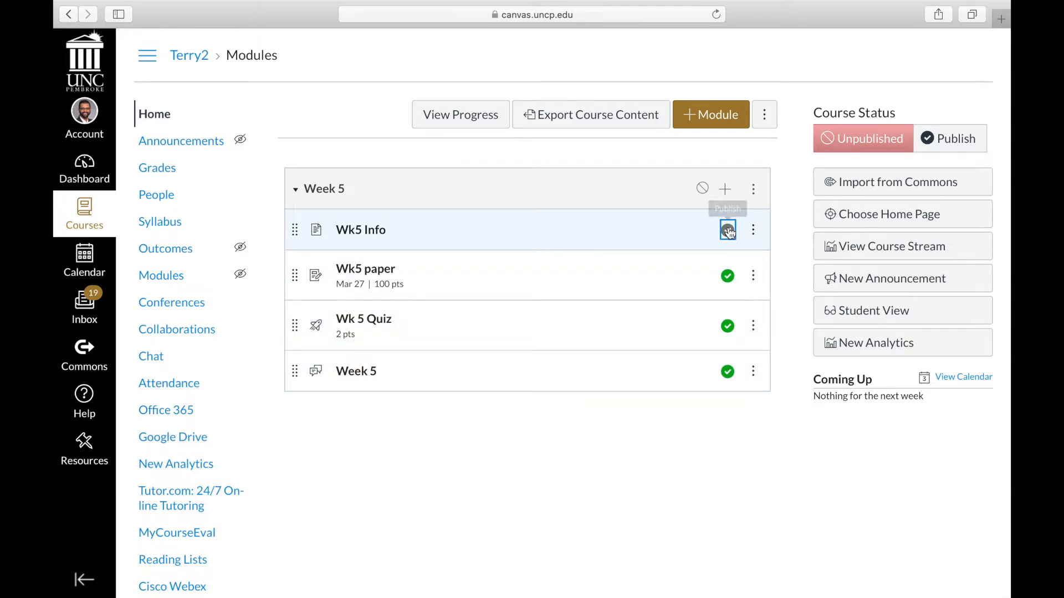
{"action": "left_click", "coordinate": [727, 372]}
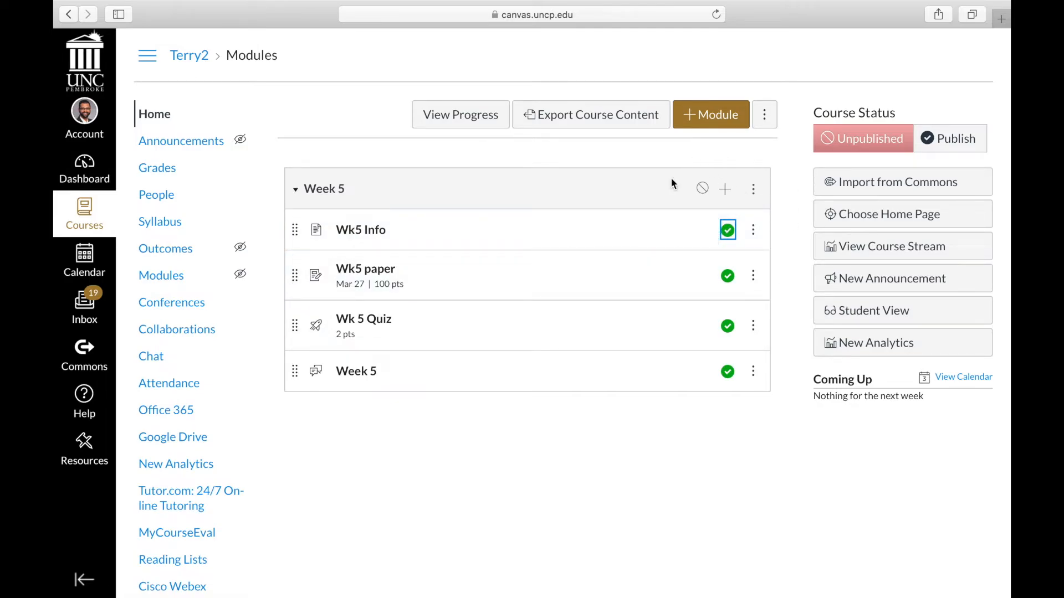
{"action": "left_click", "coordinate": [703, 189]}
Preview the course home page in Student View and return to the teacher view
{"action": "left_click", "coordinate": [960, 317]}
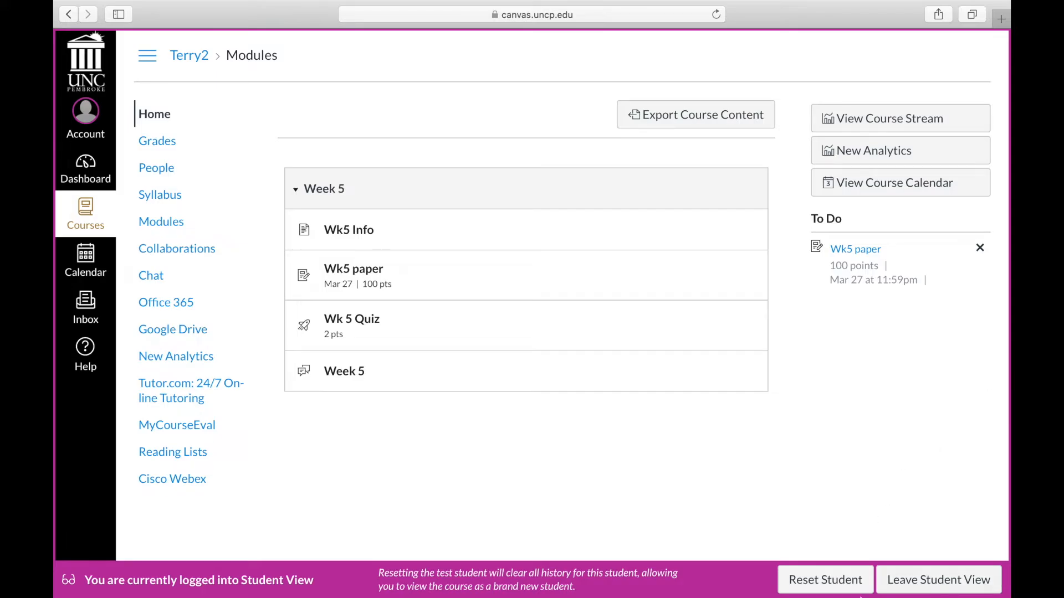
{"action": "left_click", "coordinate": [960, 580]}
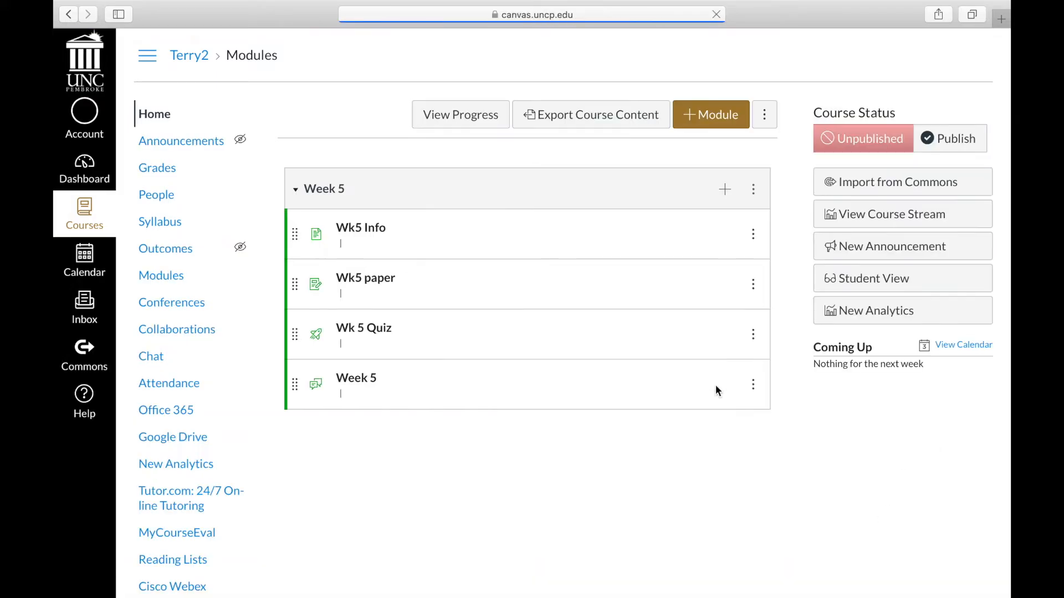
Unpublish the Wk5 paper, Wk 5 Quiz and Week 5 discussion, and check the module in Student View
{"action": "left_click", "coordinate": [727, 276]}
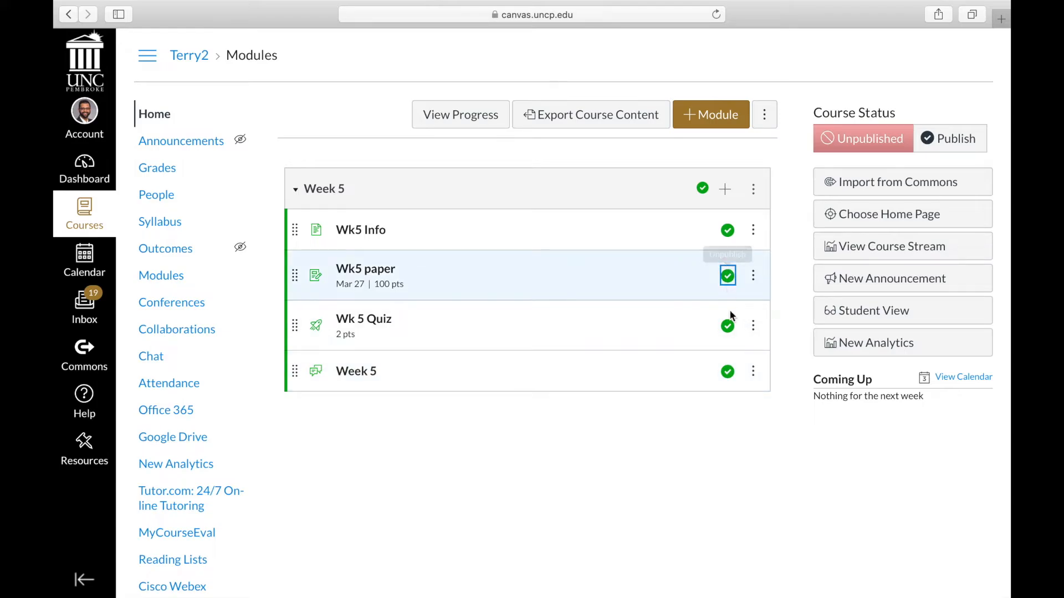
{"action": "left_click", "coordinate": [727, 326]}
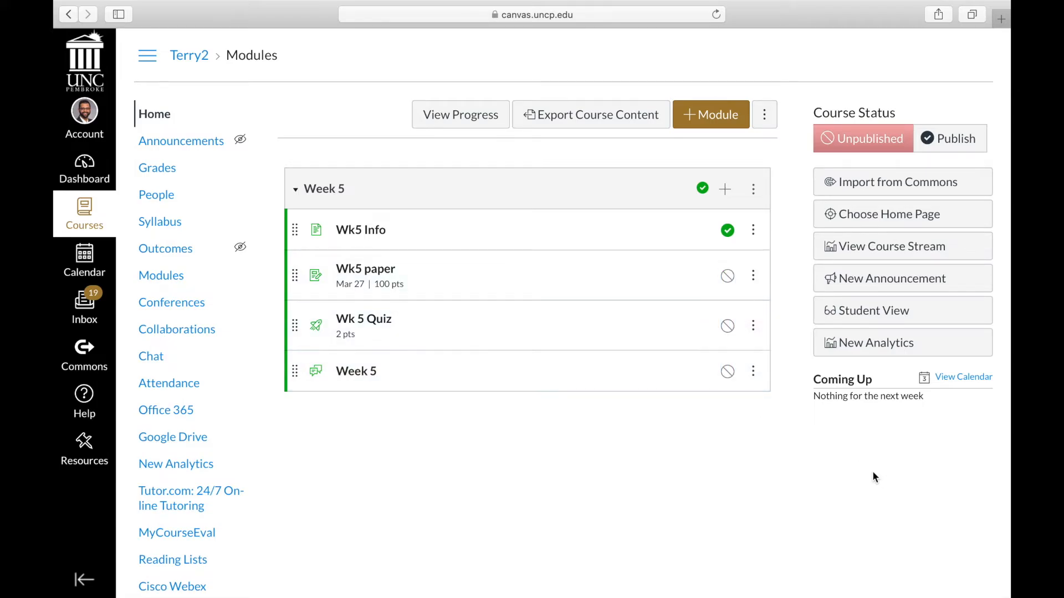
{"action": "left_click", "coordinate": [881, 310]}
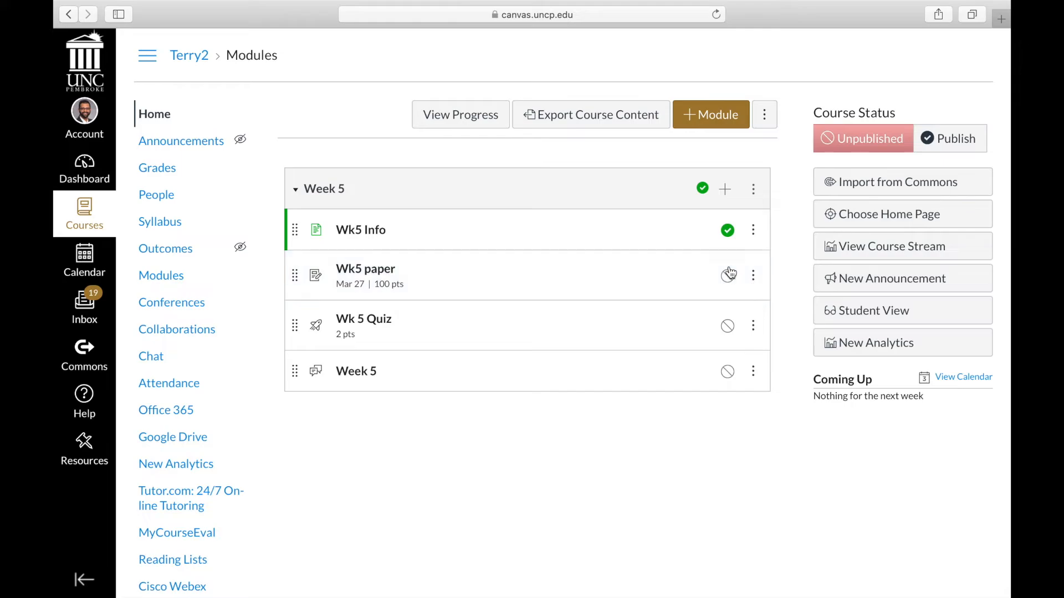
Publish the Wk 5 Quiz, Wk5 paper and Week 5 discussion again in the Week 5 module
{"action": "left_click", "coordinate": [727, 326]}
{"action": "left_click", "coordinate": [727, 276]}
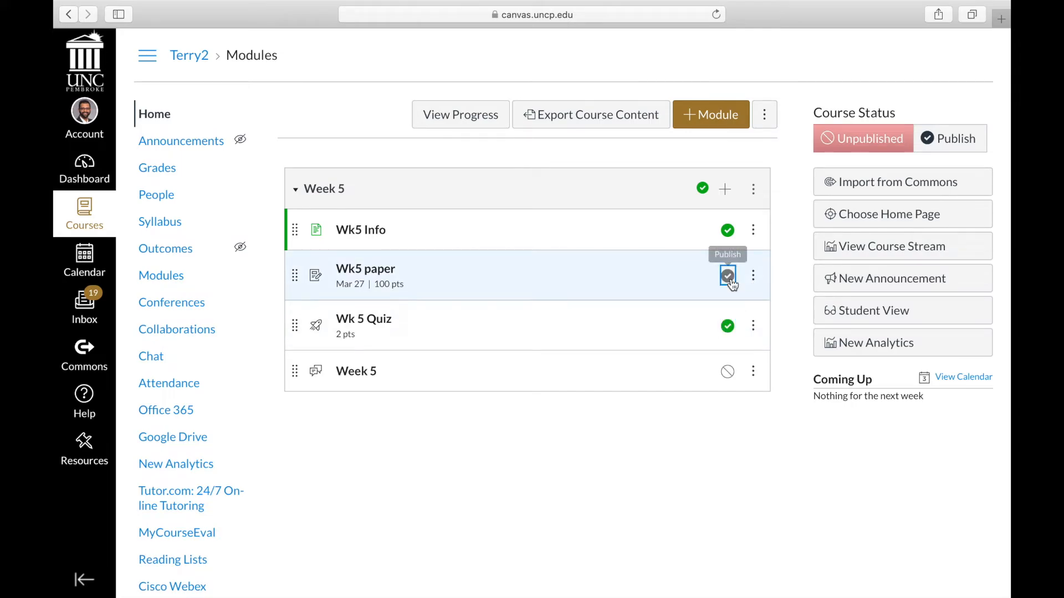
{"action": "left_click", "coordinate": [728, 372]}
{"action": "left_click", "coordinate": [893, 326]}
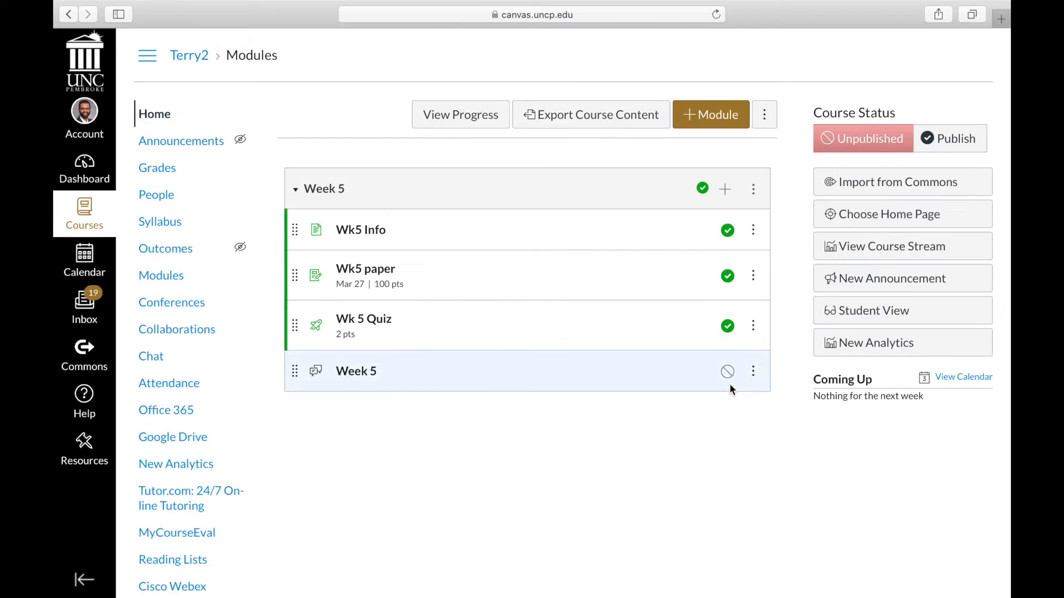
{"action": "left_click", "coordinate": [728, 372]}
{"action": "left_click", "coordinate": [787, 421]}
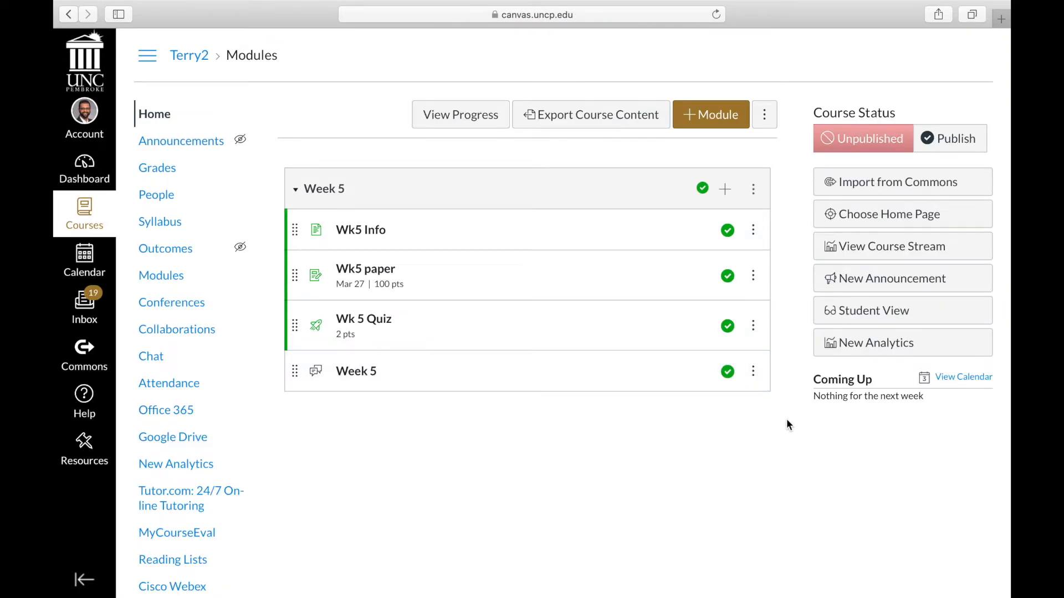
Check the republished Week 5 module in Student View and return to the teacher view
{"action": "left_click", "coordinate": [861, 320]}
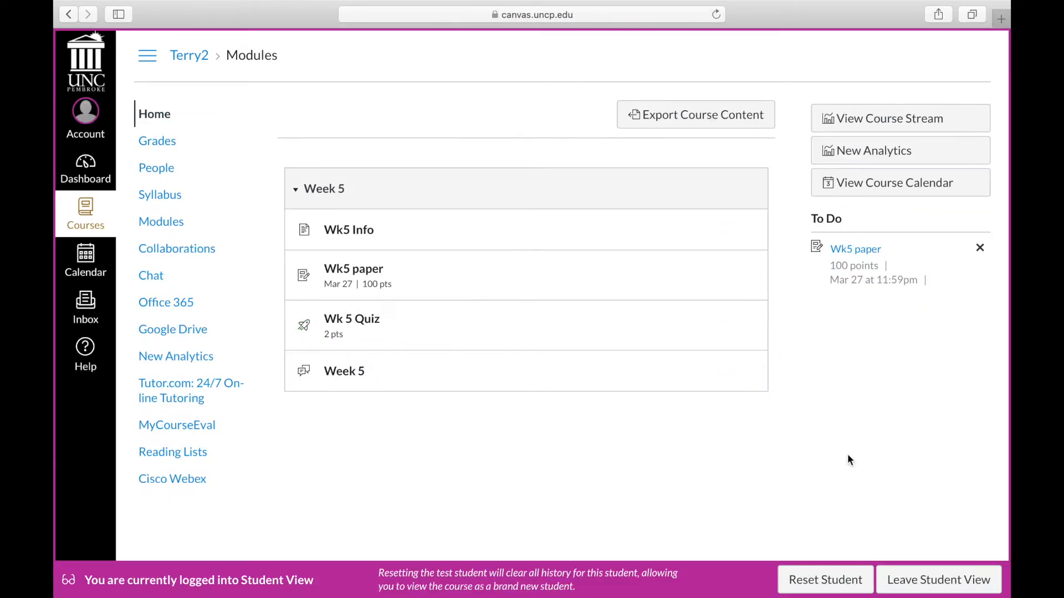
{"action": "left_click", "coordinate": [938, 579]}
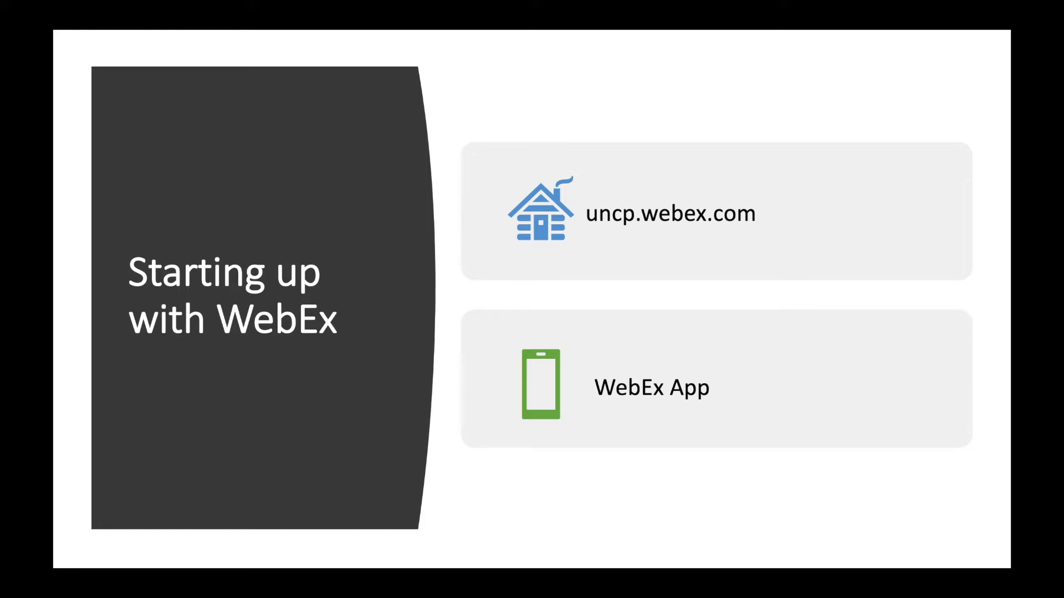
{"action": "key", "text": "Right"}
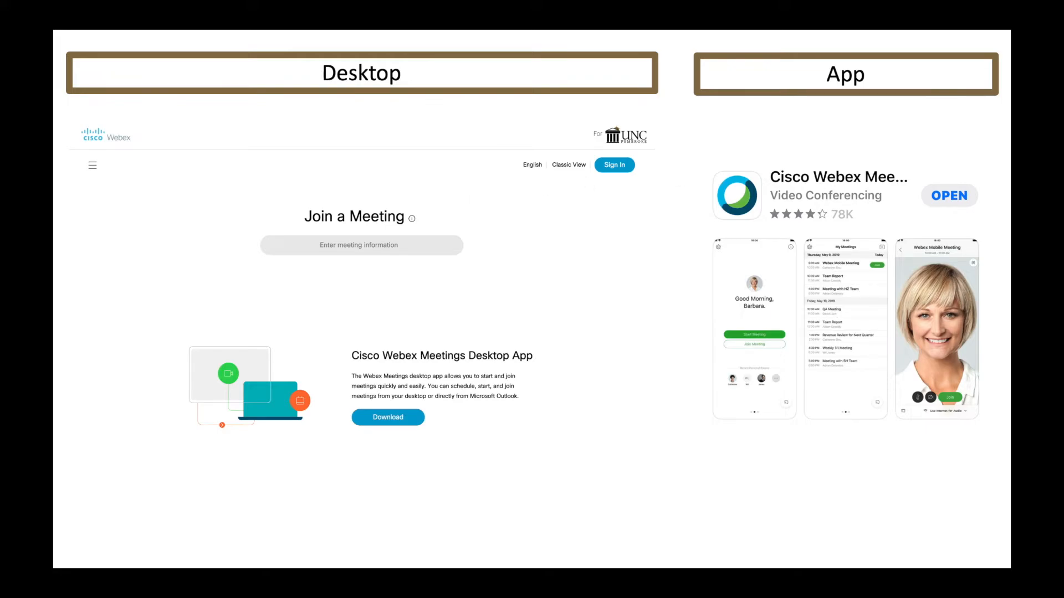
{"action": "key", "text": "Right"}
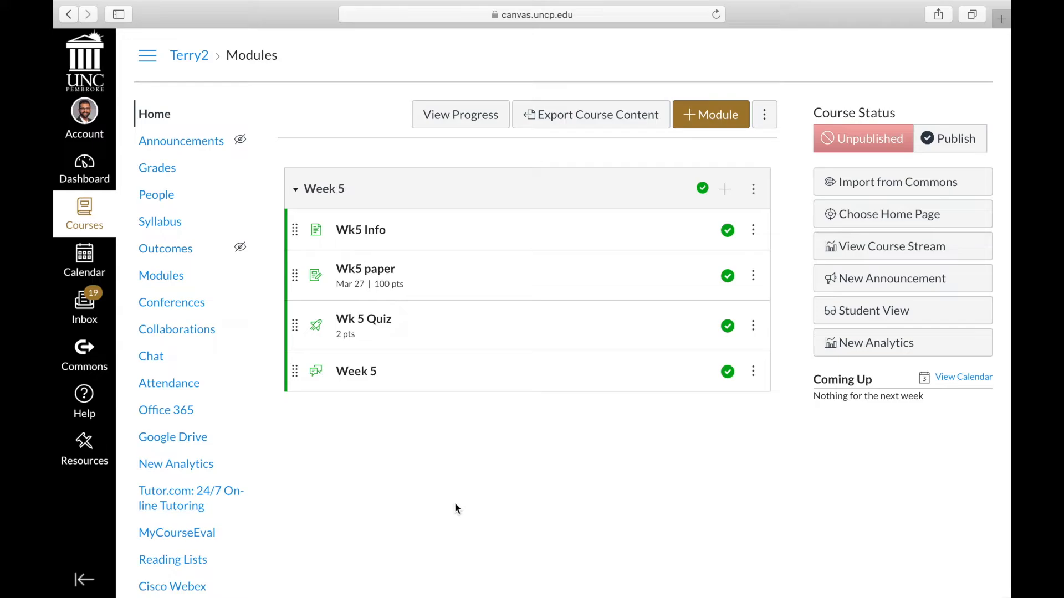
Enable the Virtual Meetings and Office Hours features in the course's Cisco Webex setup and apply them
{"action": "scroll", "coordinate": [450, 490], "scroll_direction": "down", "scroll_amount": 5}
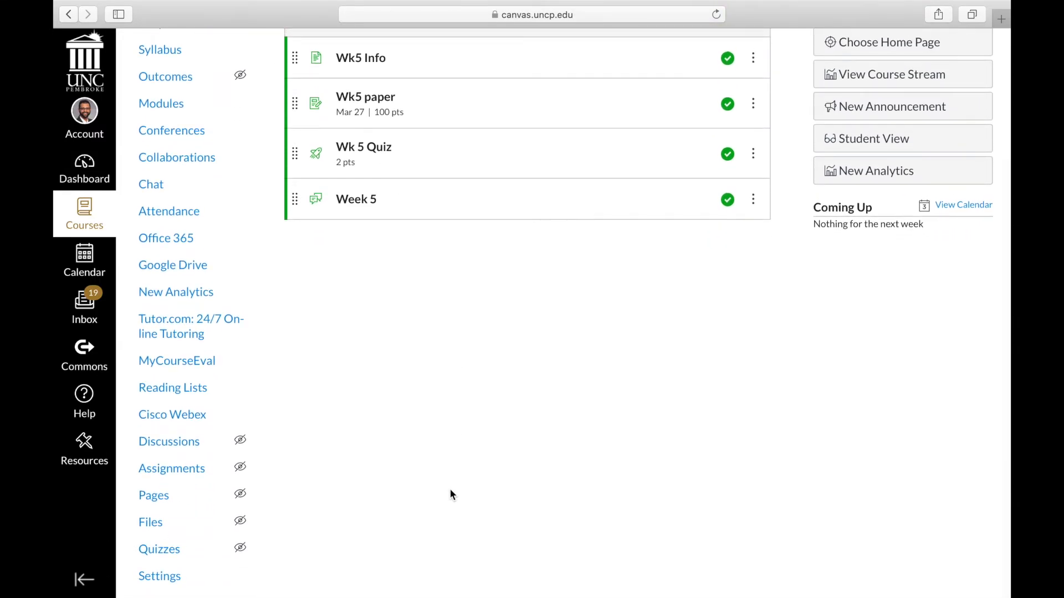
{"action": "left_click", "coordinate": [181, 415]}
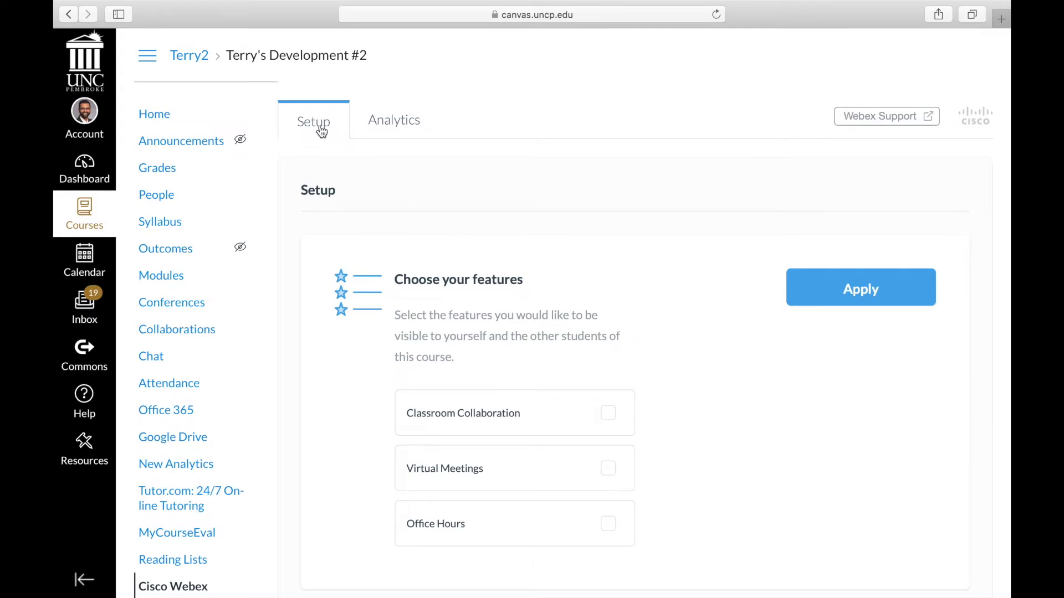
{"action": "scroll", "coordinate": [654, 273], "scroll_direction": "down", "scroll_amount": 3}
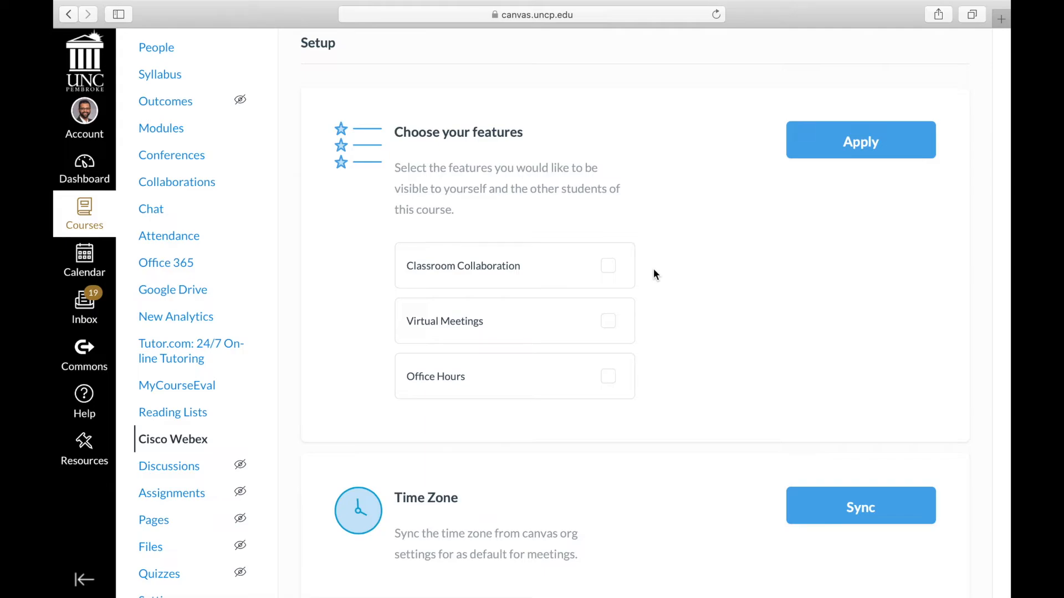
{"action": "left_click", "coordinate": [610, 321]}
{"action": "left_click", "coordinate": [611, 378]}
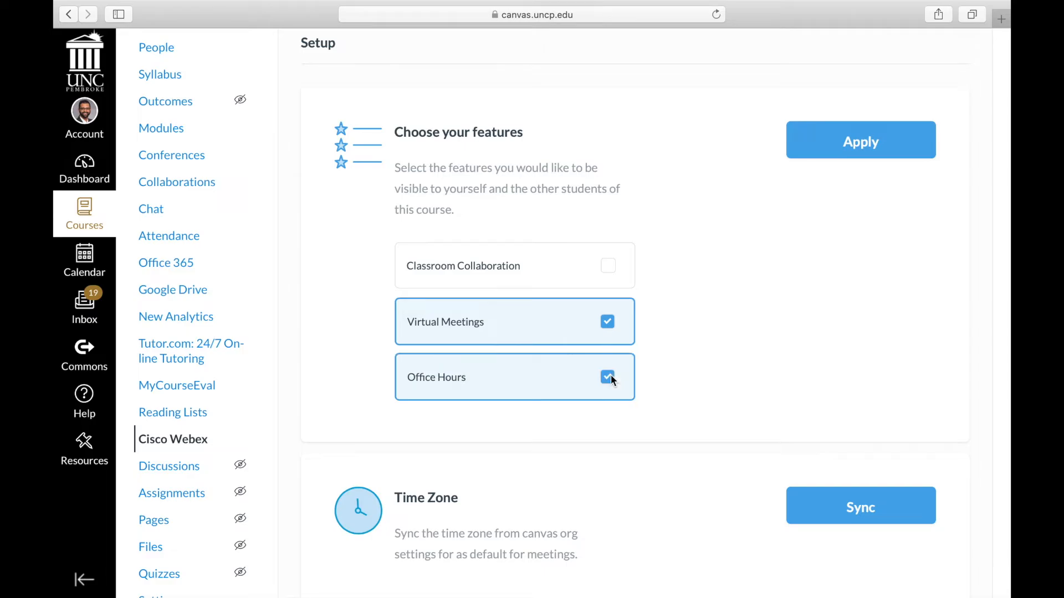
{"action": "left_click", "coordinate": [843, 155]}
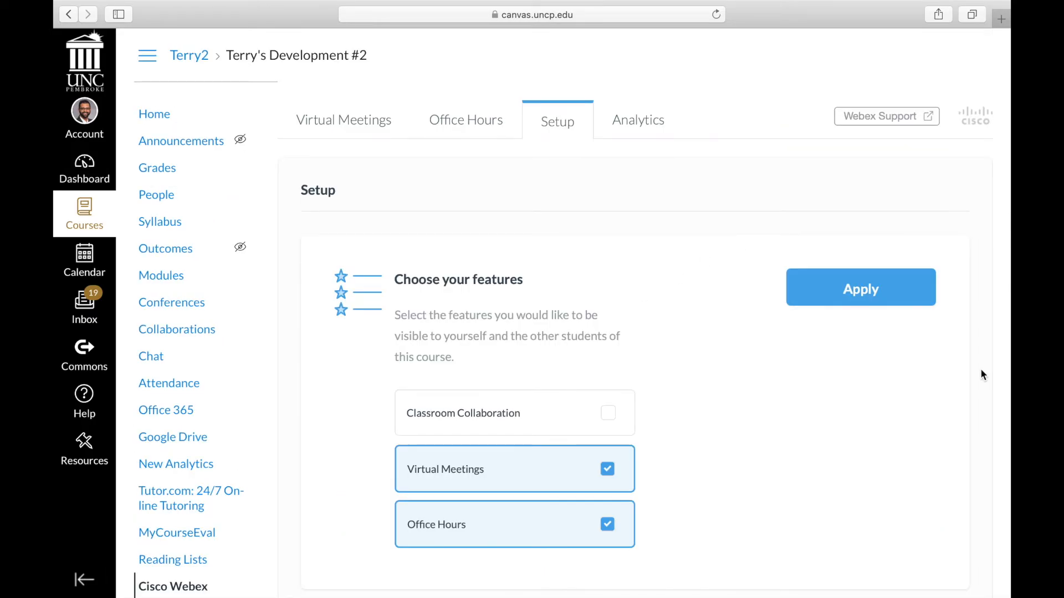
Set the meeting duration for the Webex office hours availability to 15 mins increments
{"action": "left_click", "coordinate": [469, 121]}
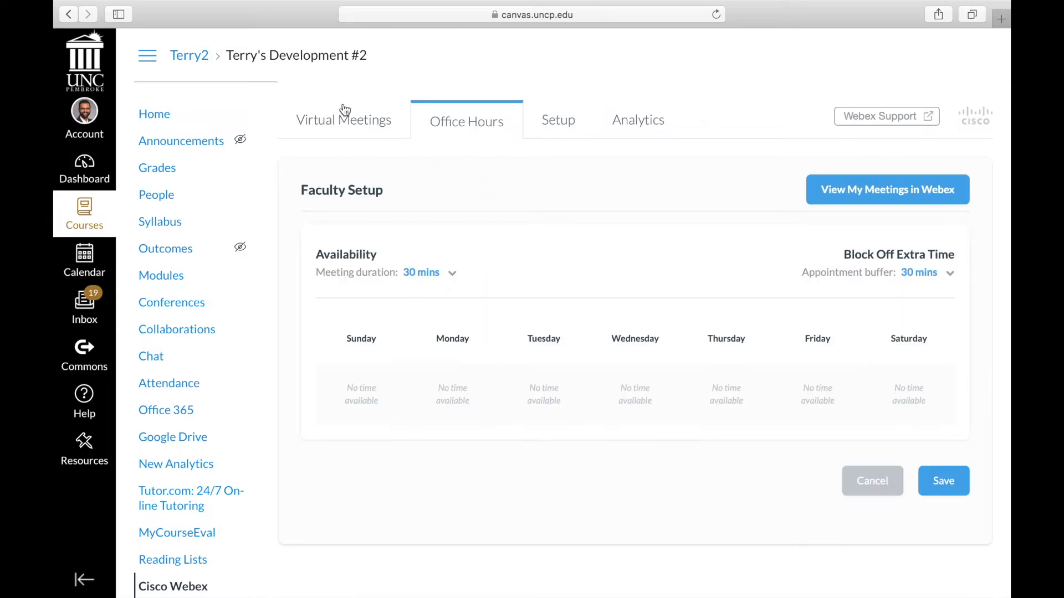
{"action": "left_click", "coordinate": [344, 110]}
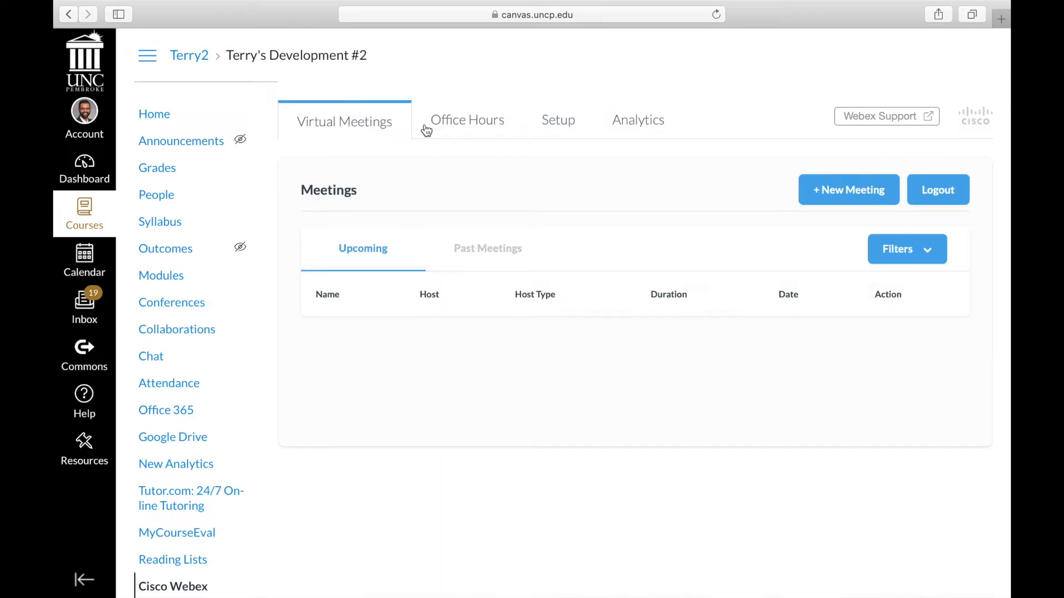
{"action": "left_click", "coordinate": [475, 138]}
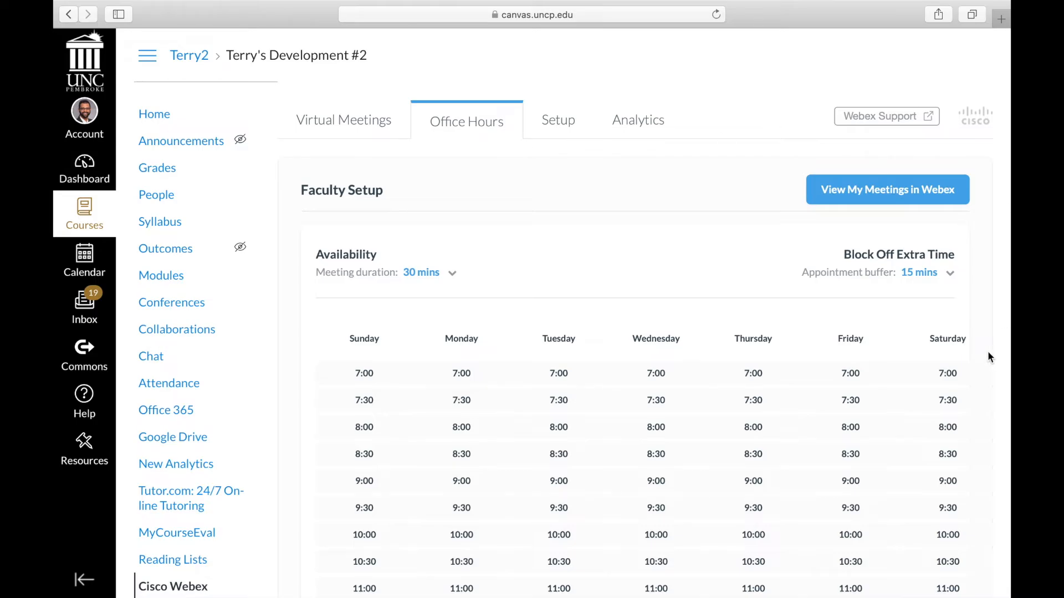
{"action": "scroll", "coordinate": [988, 351], "scroll_direction": "down", "scroll_amount": 1}
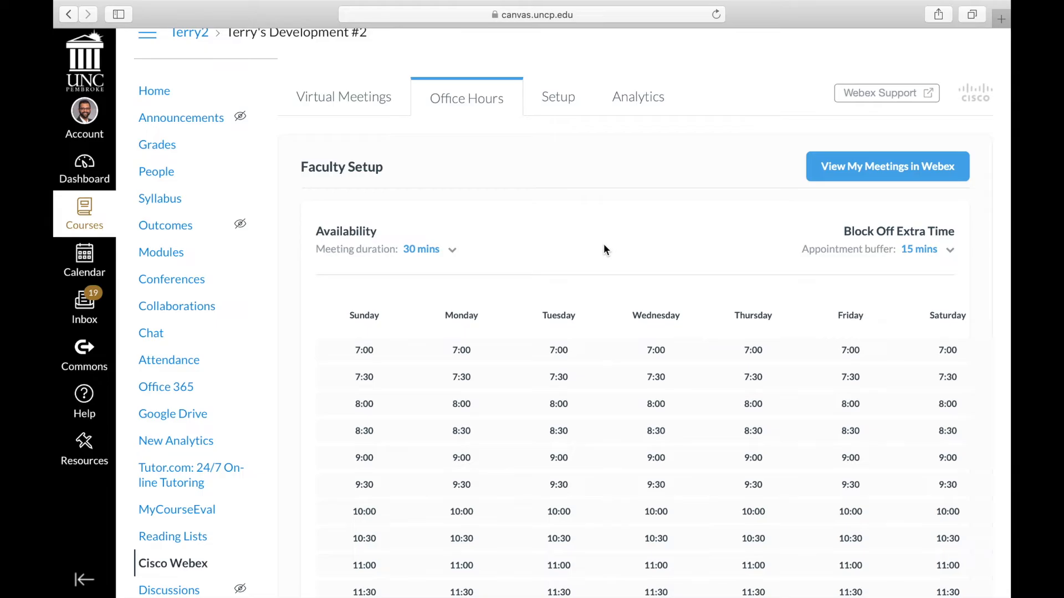
{"action": "left_click", "coordinate": [450, 250]}
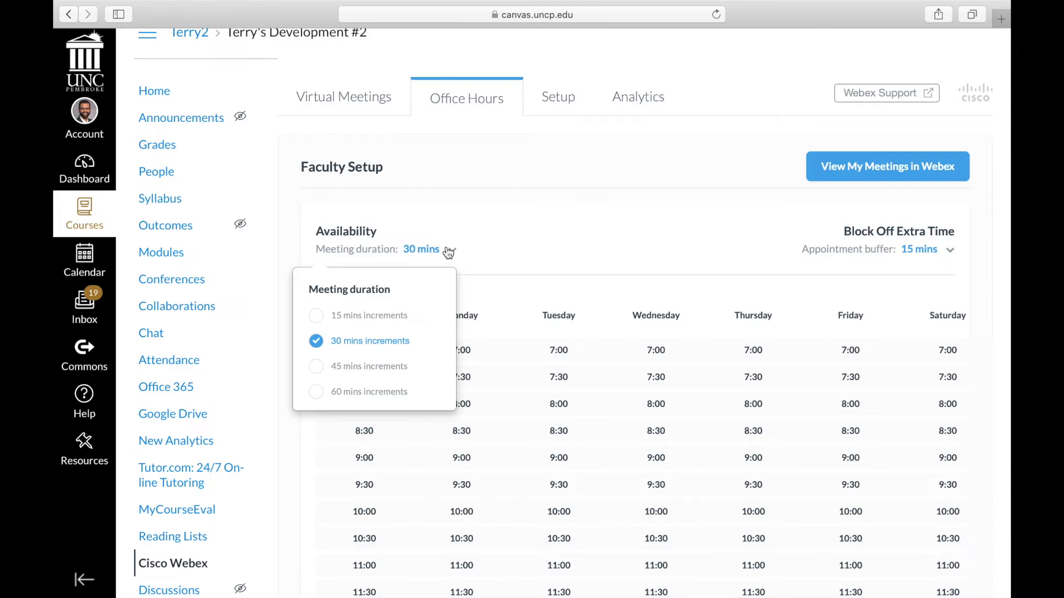
{"action": "left_click", "coordinate": [387, 319]}
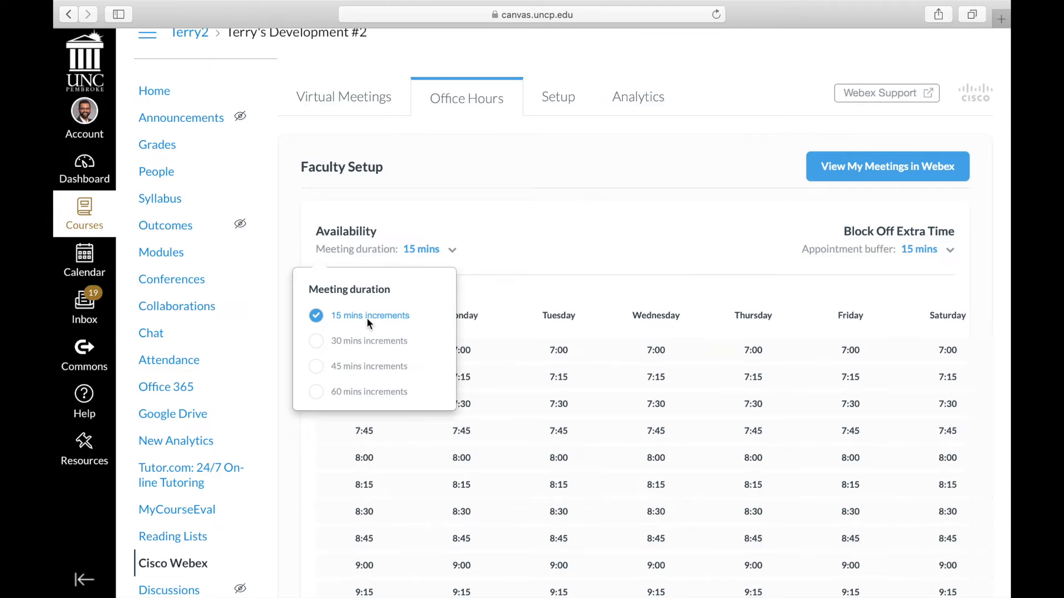
Make the Wednesday office hours slots from 9:00 through 10:45 available and save the schedule
{"action": "scroll", "coordinate": [687, 273], "scroll_direction": "down", "scroll_amount": 3}
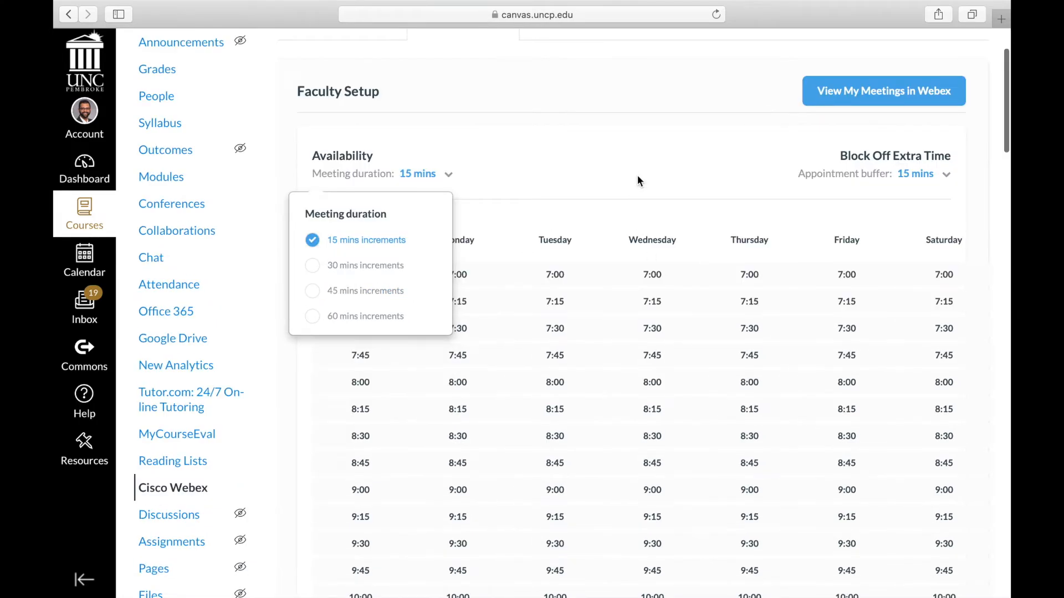
{"action": "scroll", "coordinate": [637, 176], "scroll_direction": "down", "scroll_amount": 6}
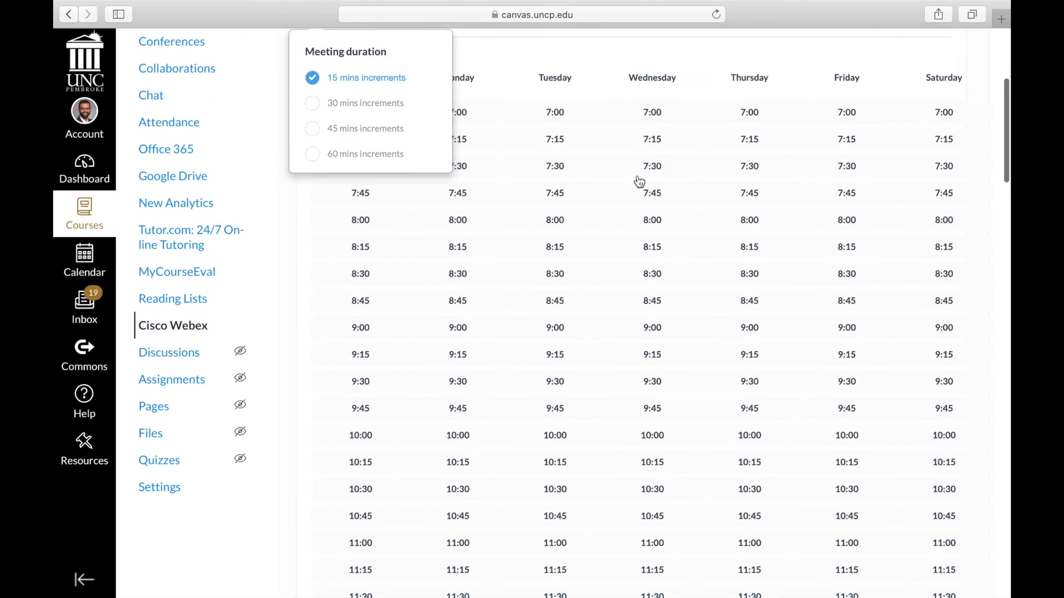
{"action": "left_click", "coordinate": [664, 339]}
{"action": "left_click", "coordinate": [666, 363]}
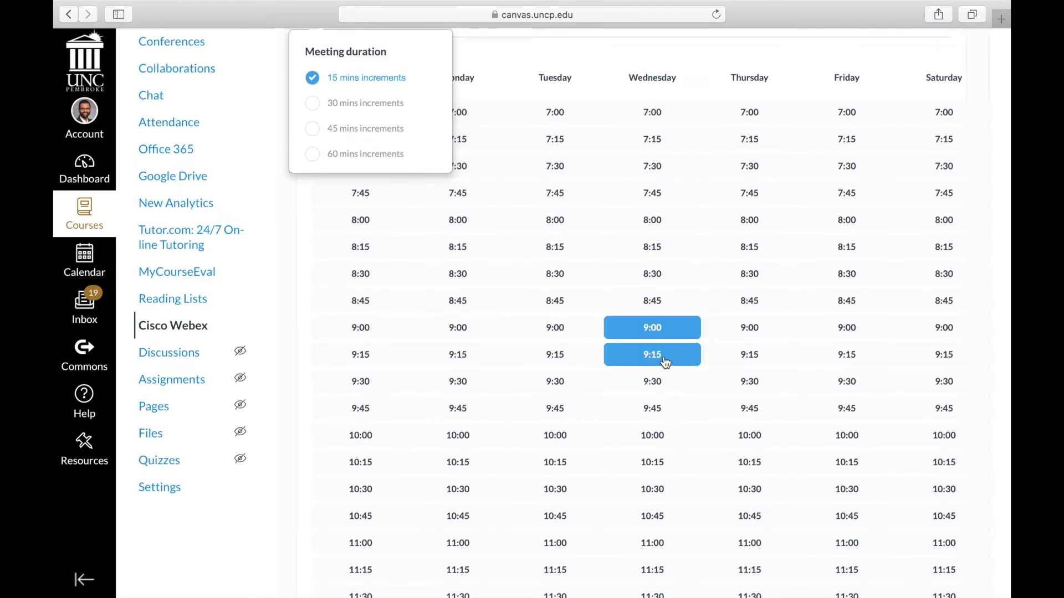
{"action": "left_click", "coordinate": [664, 389]}
{"action": "left_click", "coordinate": [660, 418]}
{"action": "left_click", "coordinate": [661, 445]}
{"action": "scroll", "coordinate": [665, 437], "scroll_direction": "down", "scroll_amount": 6}
{"action": "left_click", "coordinate": [673, 306]}
{"action": "left_click", "coordinate": [669, 333]}
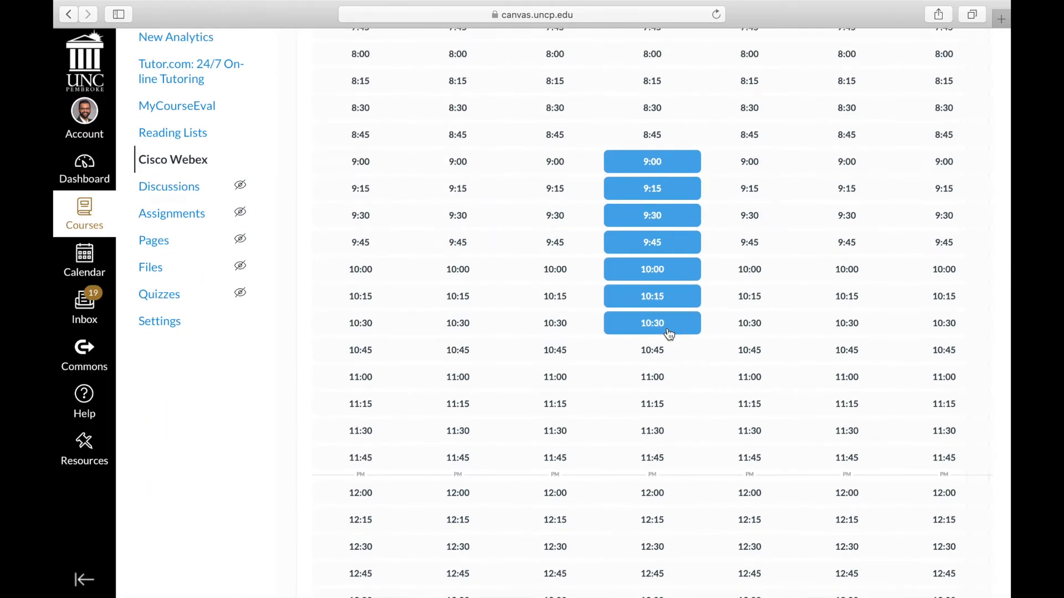
{"action": "left_click", "coordinate": [668, 350]}
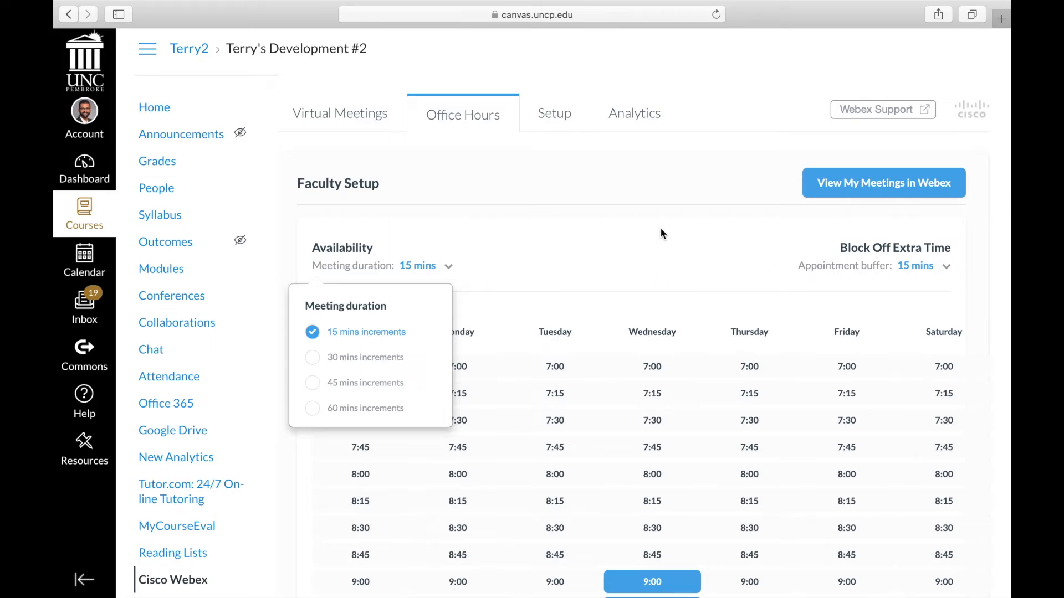
{"action": "scroll", "coordinate": [949, 536], "scroll_direction": "down", "scroll_amount": 20}
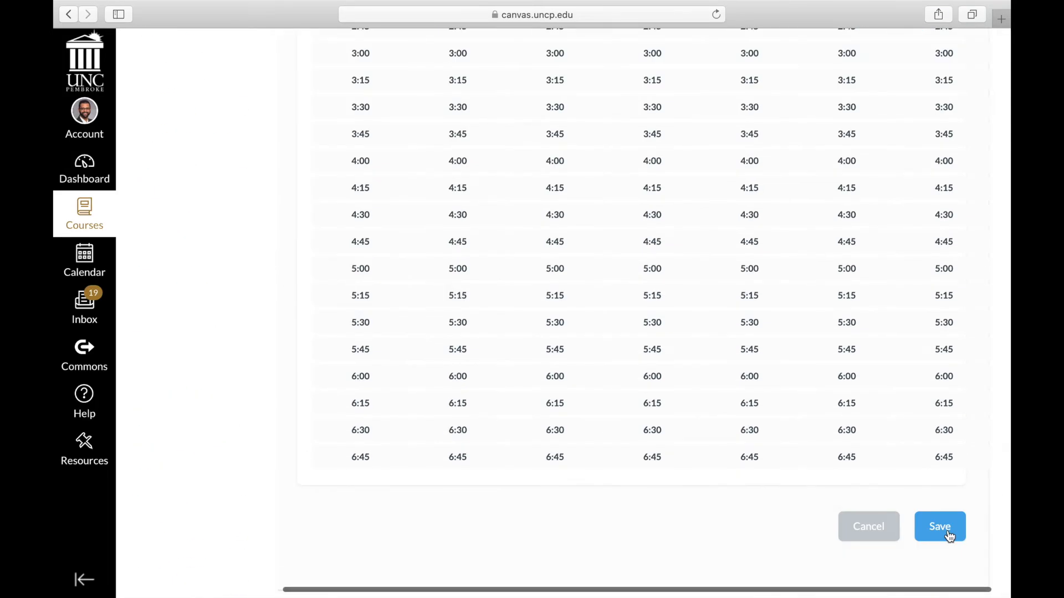
{"action": "left_click", "coordinate": [949, 536]}
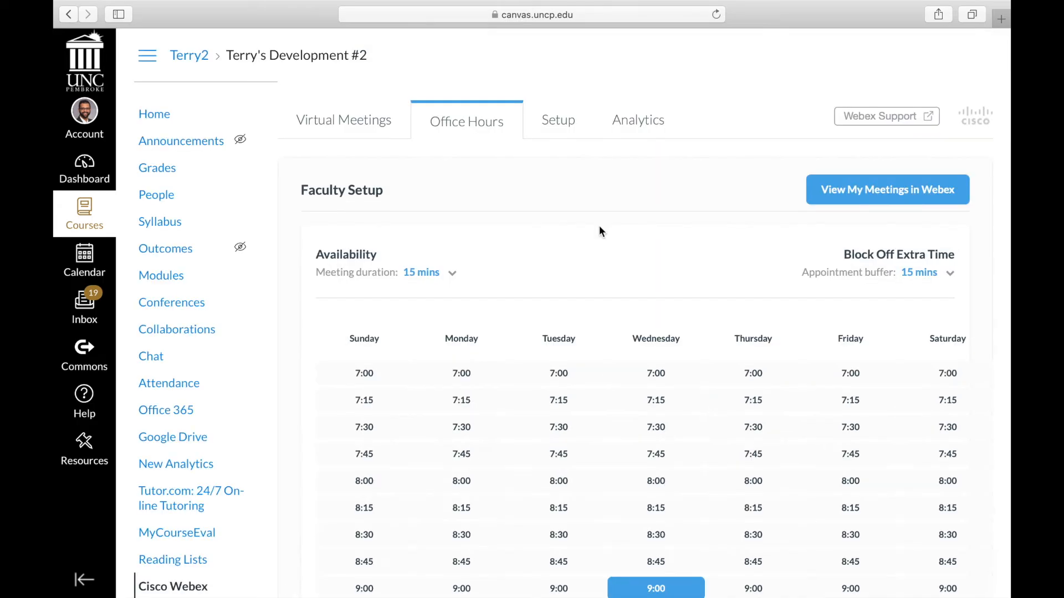
Start a new Webex virtual meeting and set its date to March 23, 2020 at 9:00 PM
{"action": "left_click", "coordinate": [348, 123]}
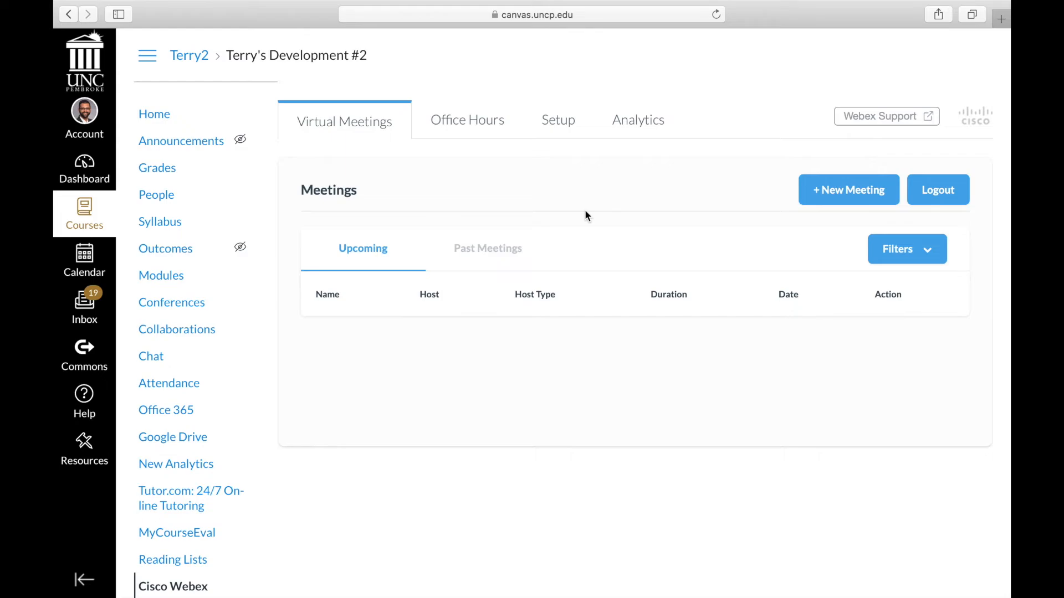
{"action": "left_click", "coordinate": [836, 202]}
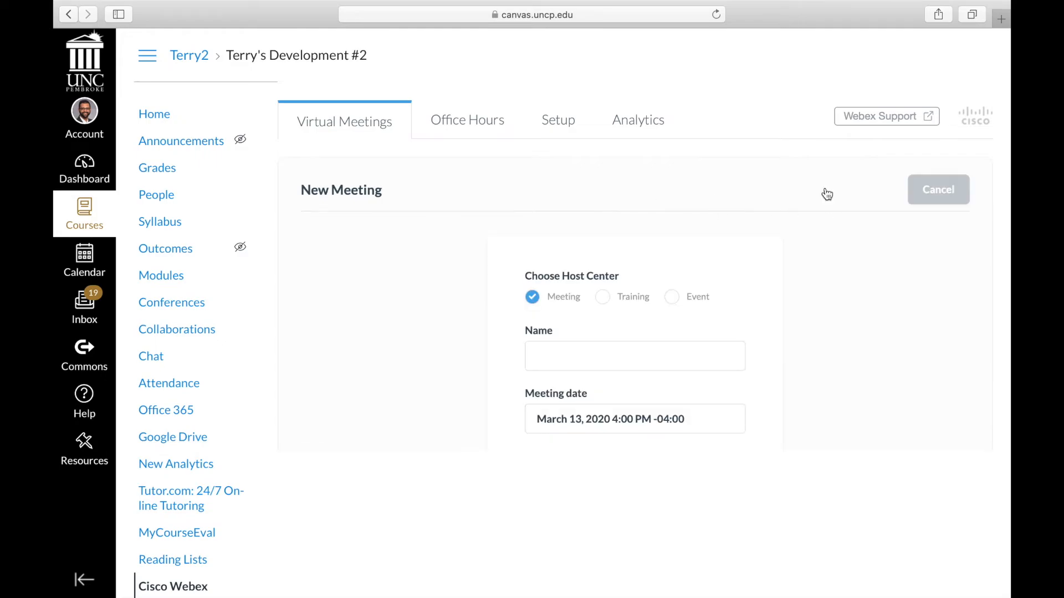
{"action": "scroll", "coordinate": [810, 354], "scroll_direction": "down", "scroll_amount": 5}
{"action": "scroll", "coordinate": [810, 371], "scroll_direction": "down", "scroll_amount": 1}
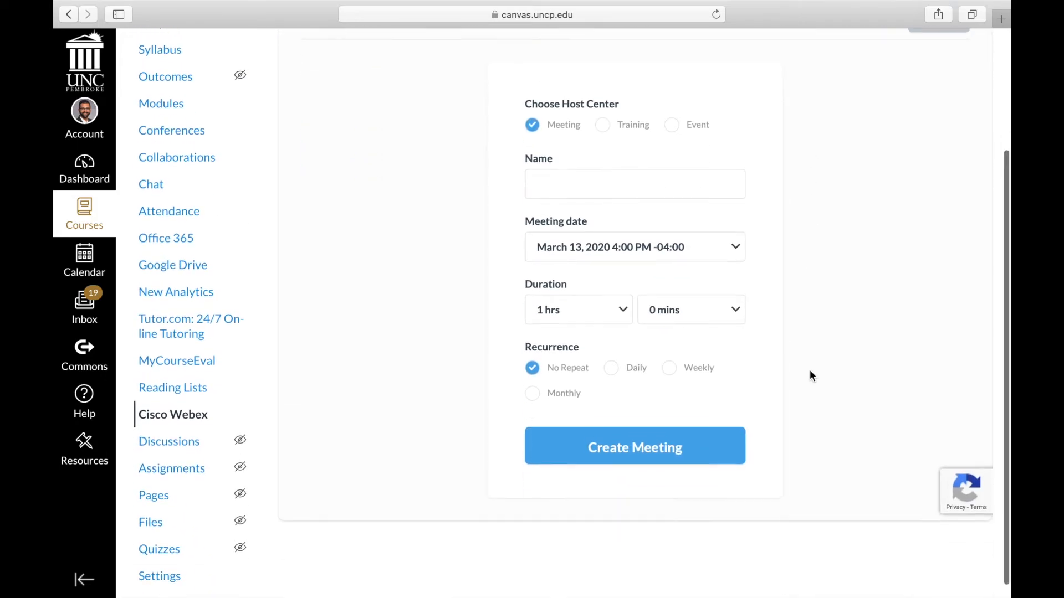
{"action": "left_click", "coordinate": [690, 251]}
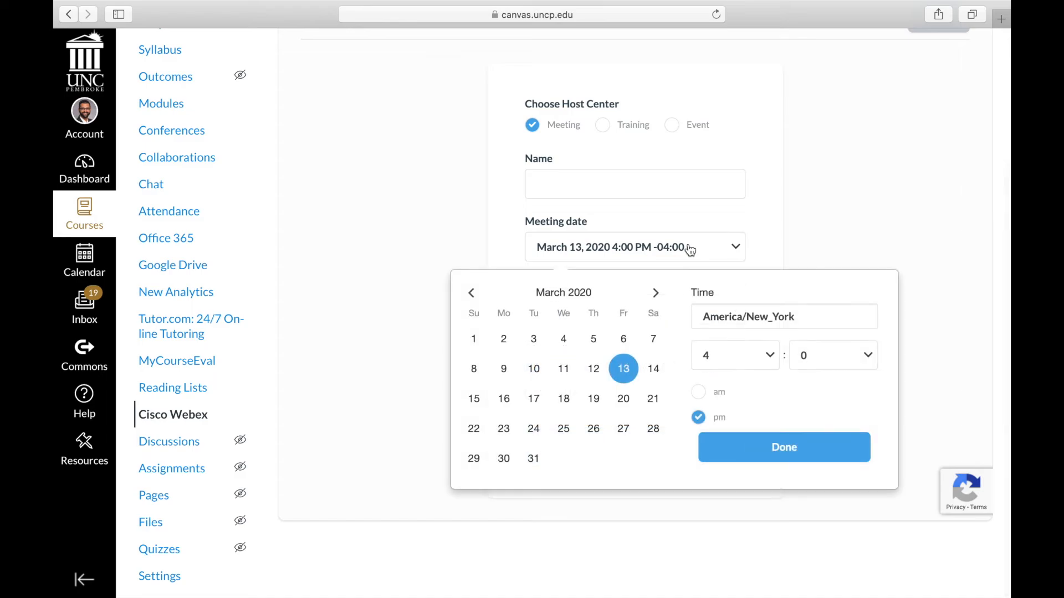
{"action": "left_click", "coordinate": [510, 430]}
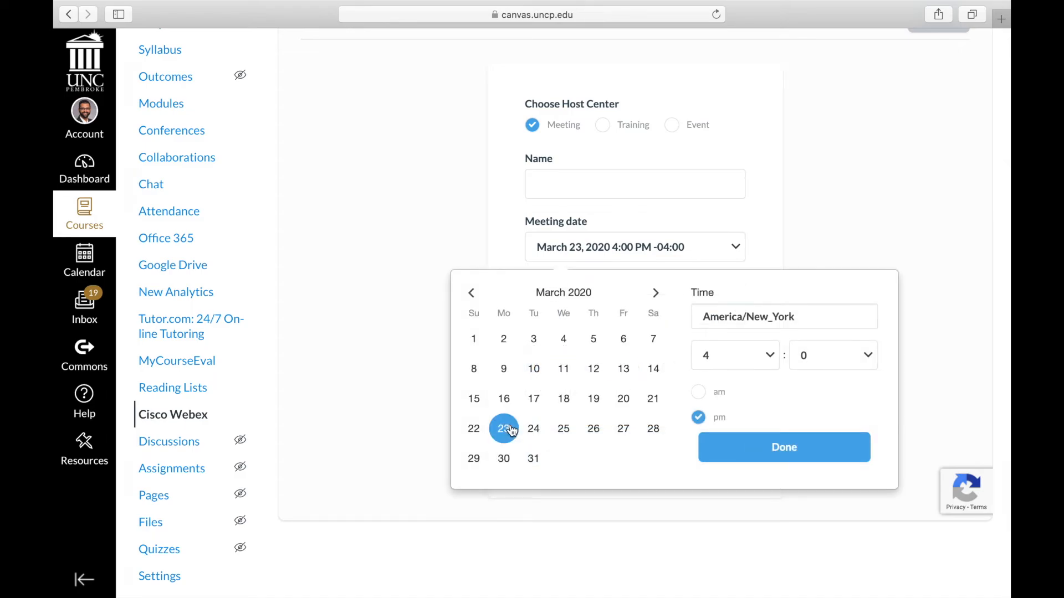
{"action": "left_click", "coordinate": [753, 356]}
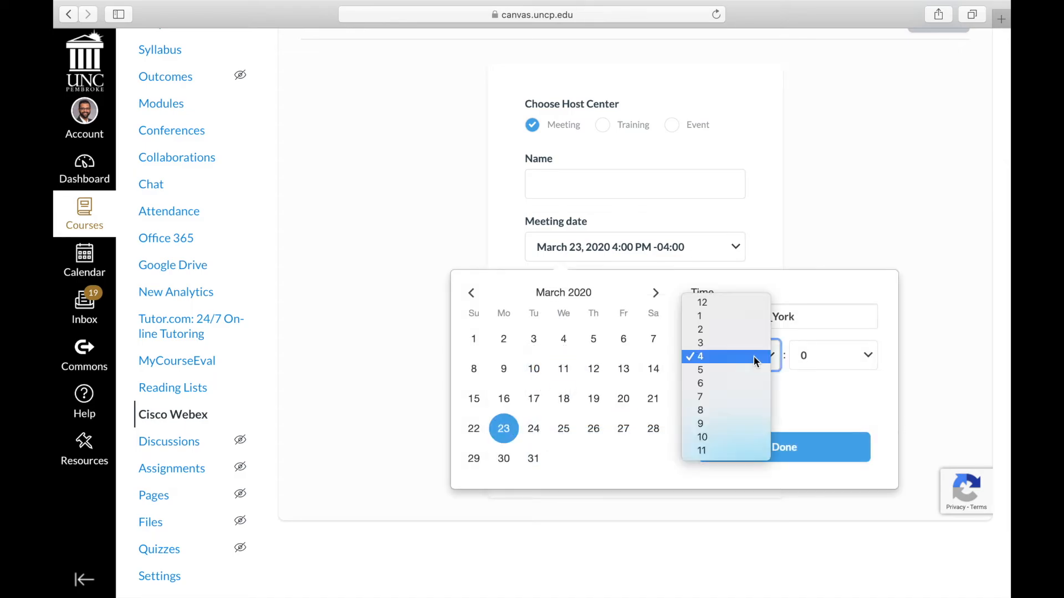
{"action": "left_click", "coordinate": [737, 424]}
{"action": "left_click", "coordinate": [789, 439]}
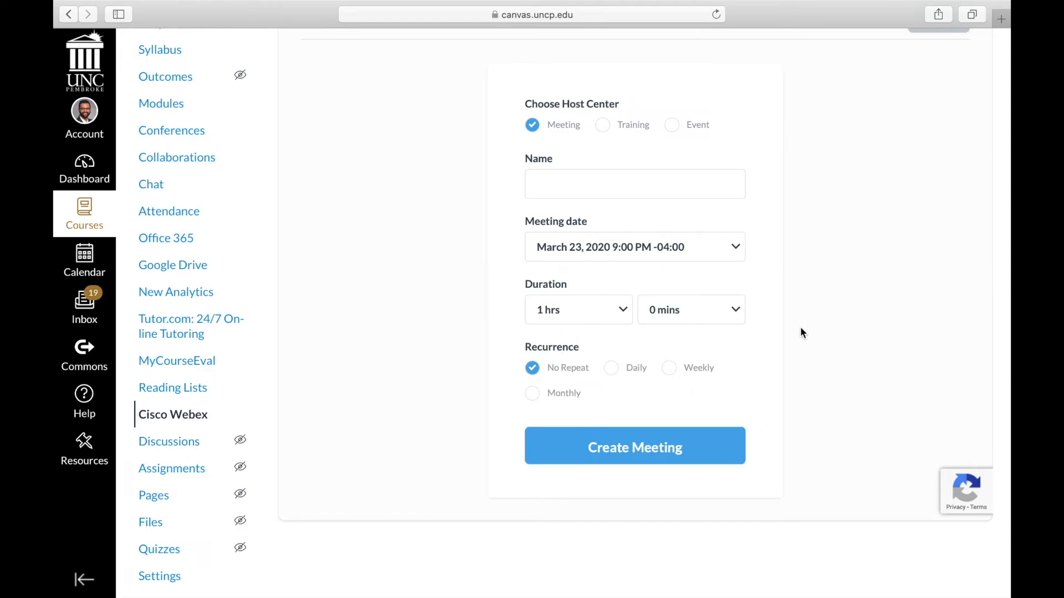
Make the meeting recur weekly on Monday, ending May 4, 2020 at 9:00 AM
{"action": "left_click", "coordinate": [669, 368]}
{"action": "scroll", "coordinate": [681, 408], "scroll_direction": "down", "scroll_amount": 2}
{"action": "scroll", "coordinate": [681, 405], "scroll_direction": "down", "scroll_amount": 1}
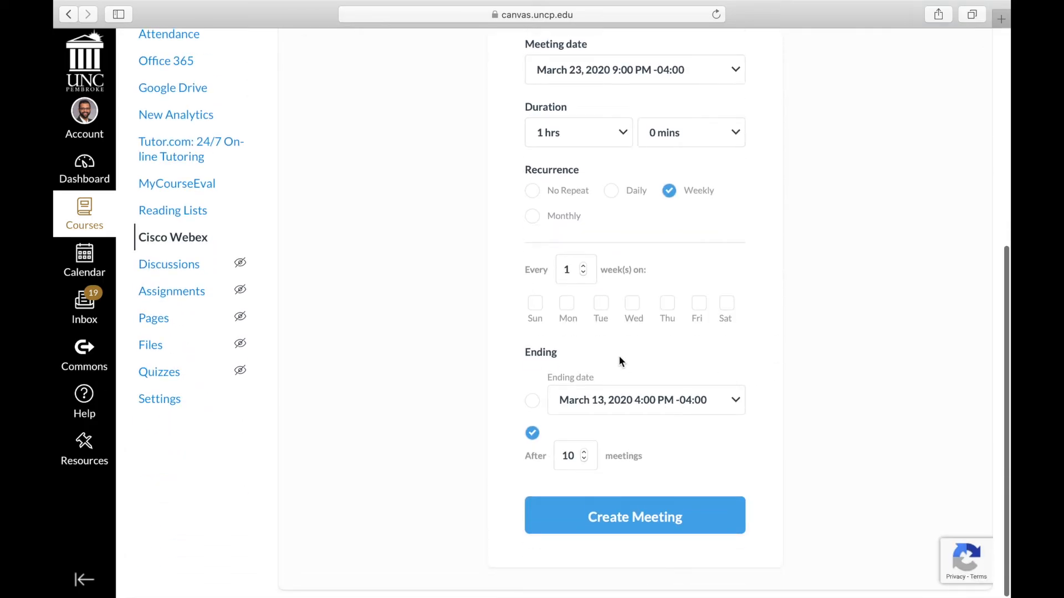
{"action": "left_click", "coordinate": [723, 404]}
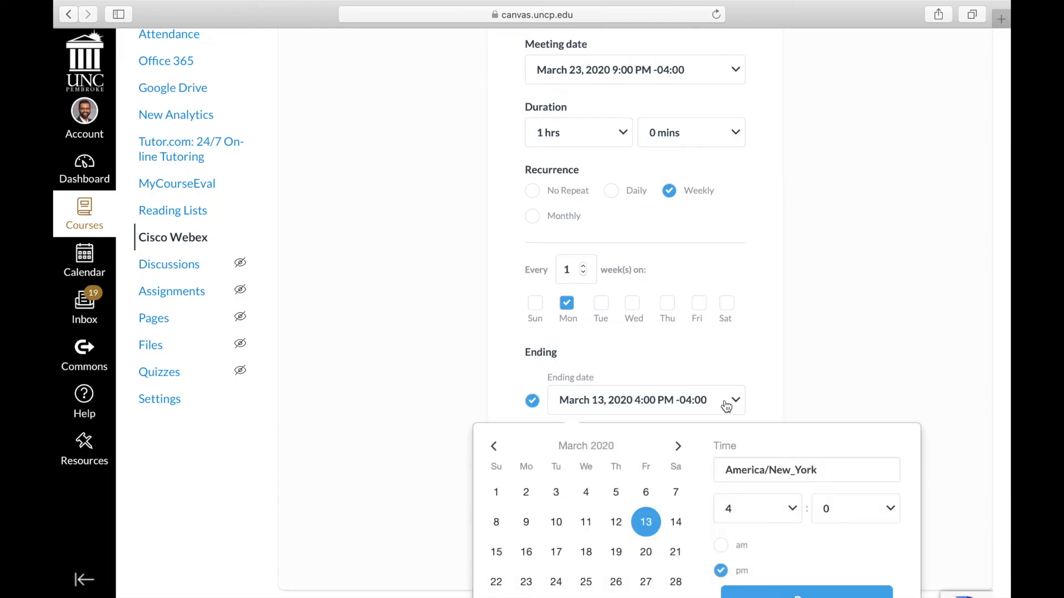
{"action": "scroll", "coordinate": [696, 425], "scroll_direction": "down", "scroll_amount": 1}
{"action": "left_click", "coordinate": [678, 393]}
{"action": "left_click", "coordinate": [678, 392]}
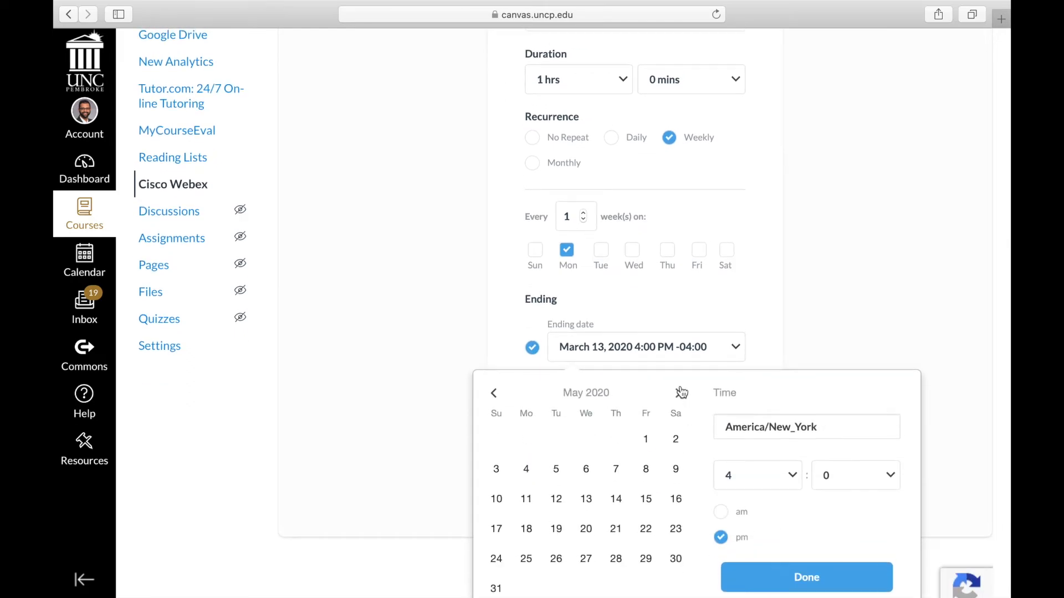
{"action": "left_click", "coordinate": [530, 469]}
{"action": "left_click", "coordinate": [807, 576]}
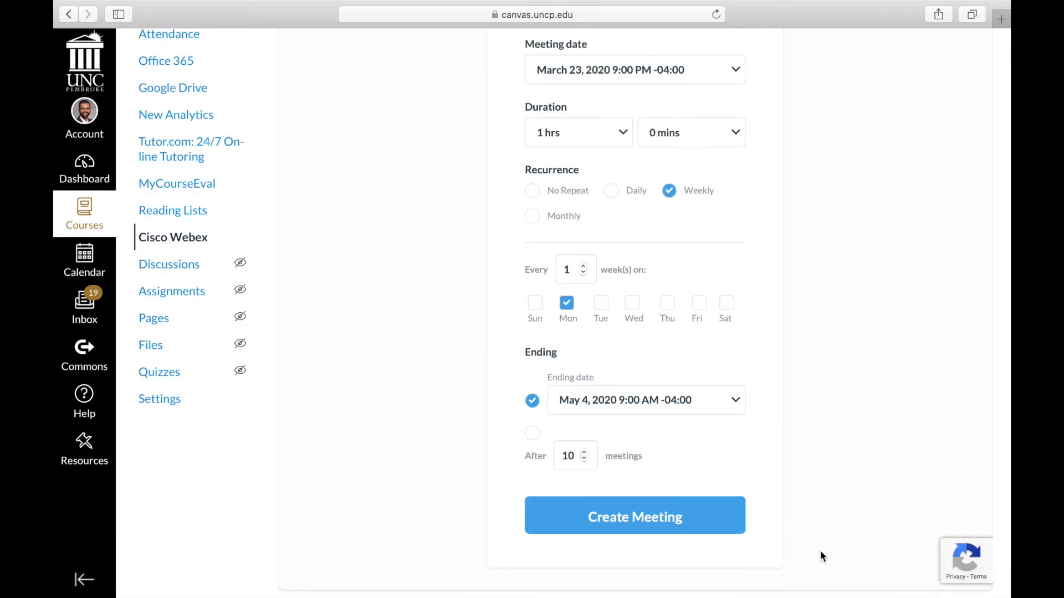
{"action": "scroll", "coordinate": [820, 550], "scroll_direction": "up", "scroll_amount": 5}
{"action": "scroll", "coordinate": [820, 550], "scroll_direction": "down", "scroll_amount": 2}
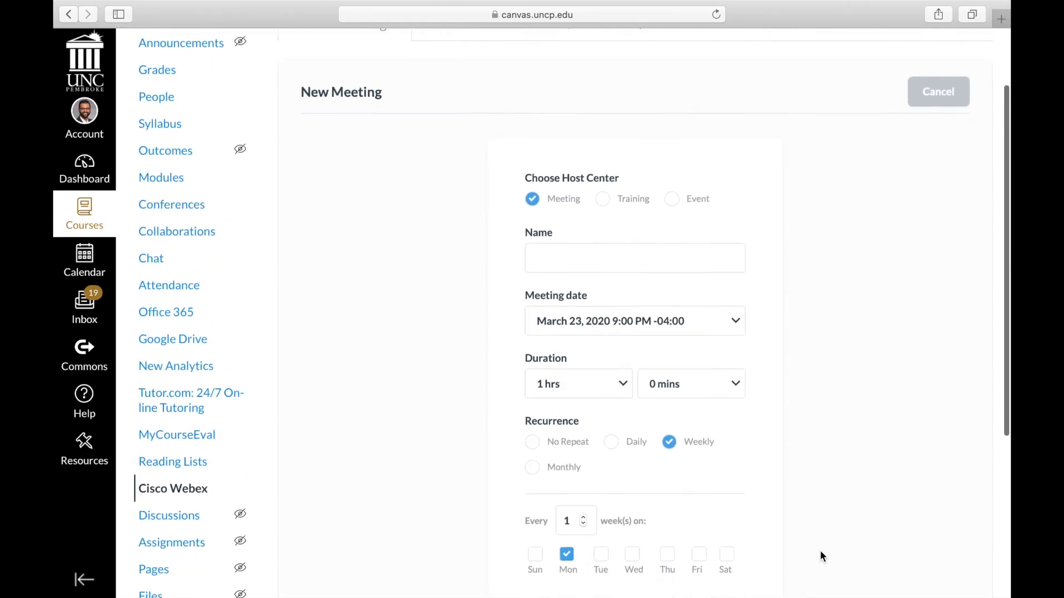
{"action": "scroll", "coordinate": [820, 550], "scroll_direction": "down", "scroll_amount": 5}
{"action": "scroll", "coordinate": [847, 443], "scroll_direction": "up", "scroll_amount": 8}
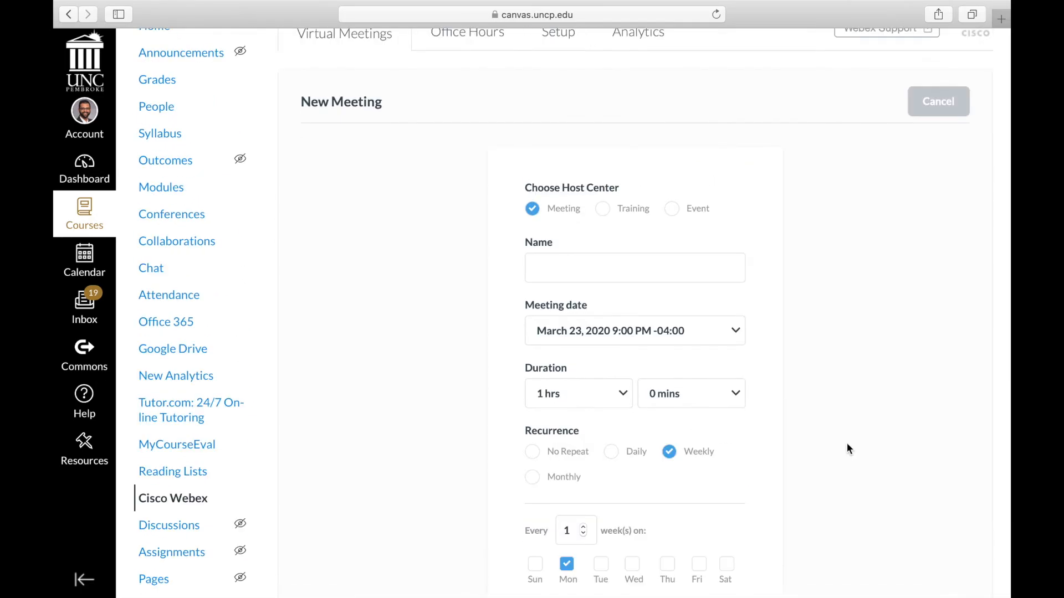
Name the new Webex virtual meeting ENG-1060
{"action": "left_click", "coordinate": [601, 266]}
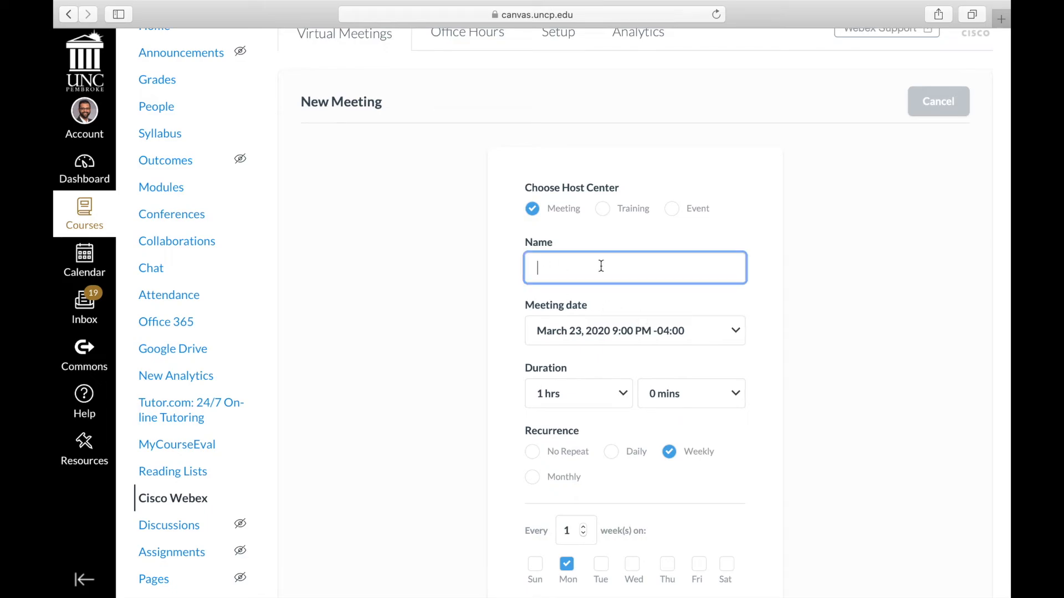
{"action": "right_click", "coordinate": [601, 267]}
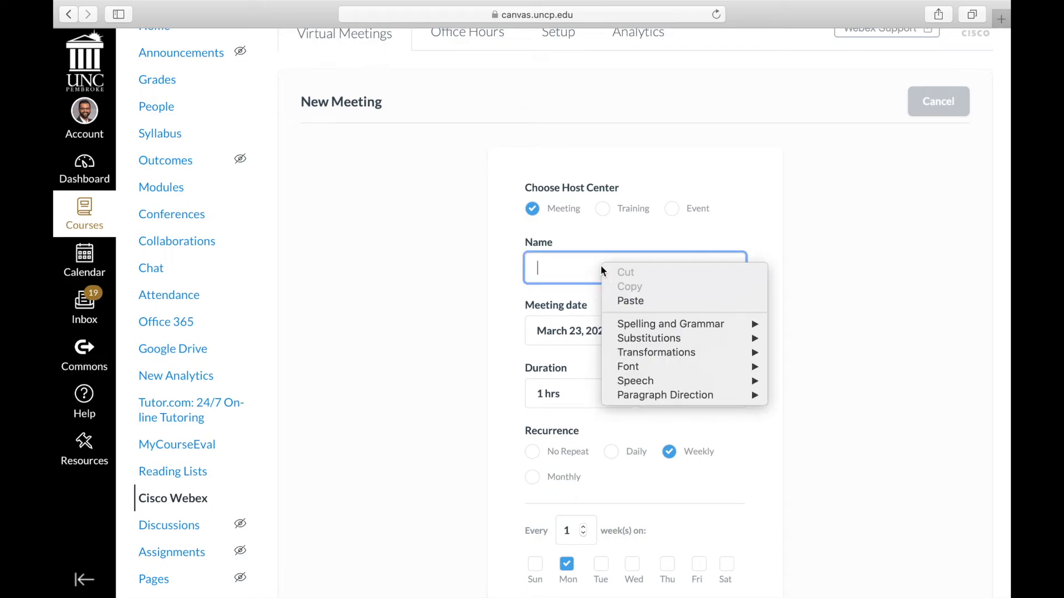
{"action": "left_click", "coordinate": [559, 265]}
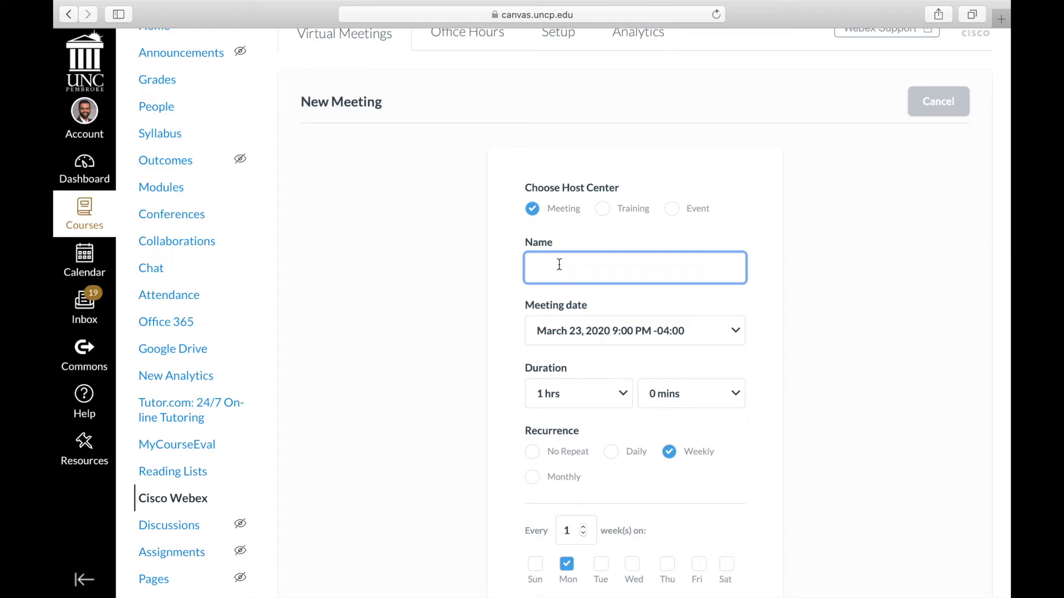
{"action": "type", "text": "ENG-1060"}
Change the meeting's start time to 9:00 AM on March 23, 2020 and create the recurring meeting
{"action": "scroll", "coordinate": [635, 310], "scroll_direction": "down", "scroll_amount": 3}
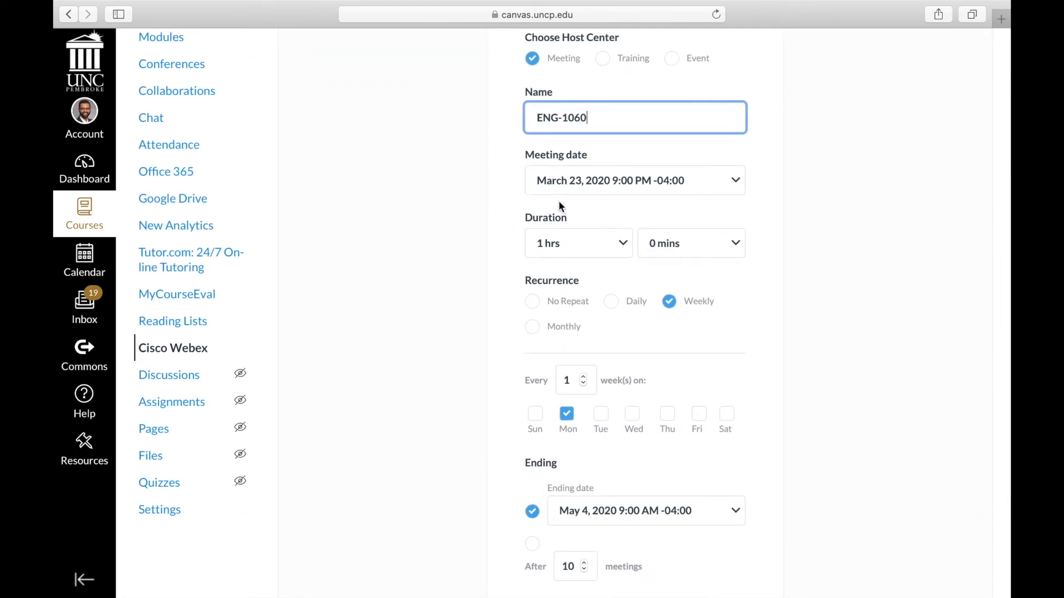
{"action": "left_click", "coordinate": [654, 192]}
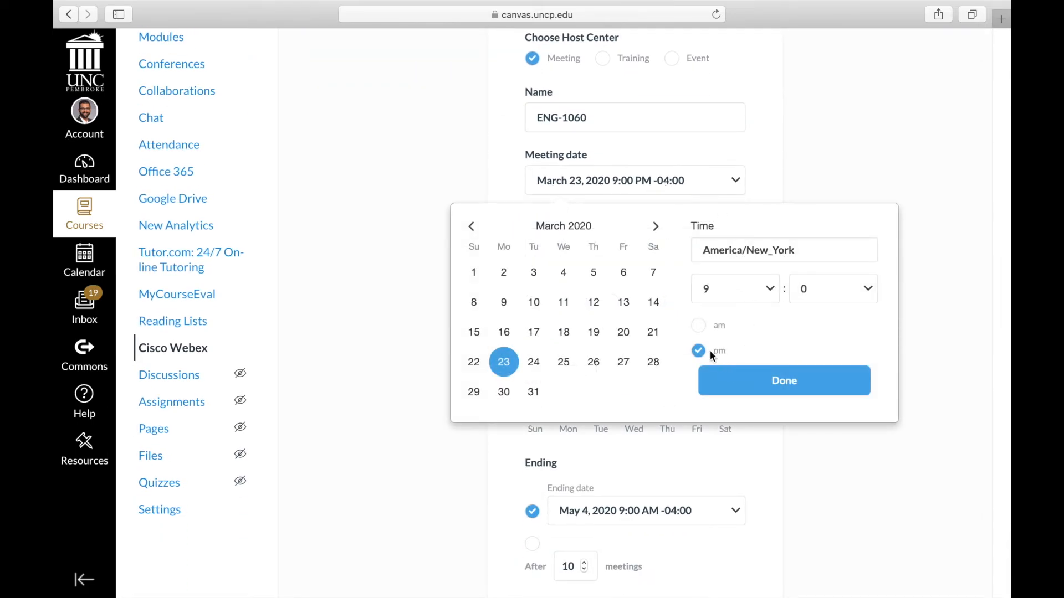
{"action": "left_click", "coordinate": [699, 325]}
{"action": "left_click", "coordinate": [774, 381]}
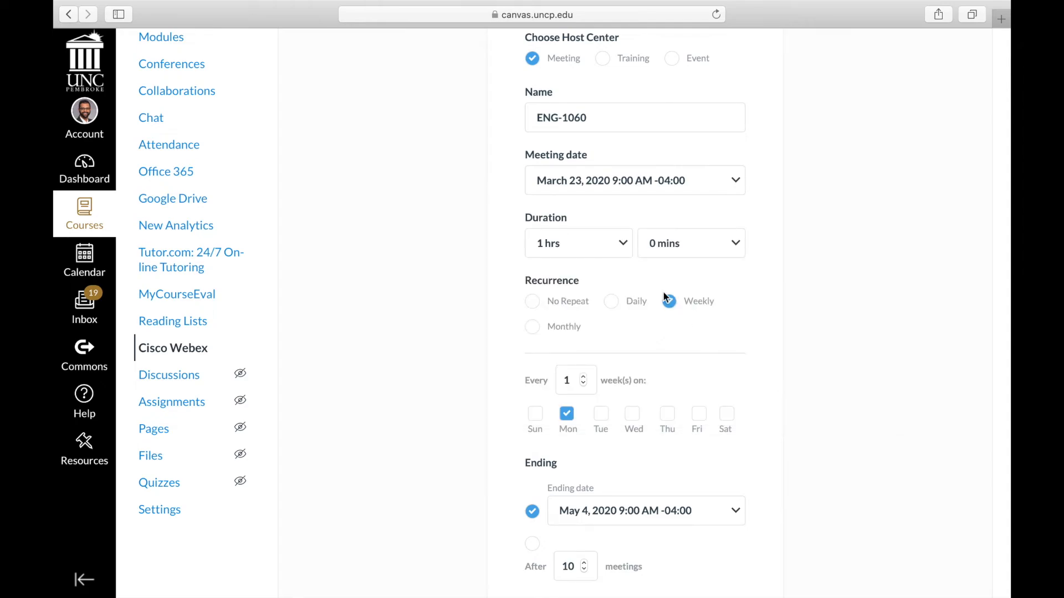
{"action": "scroll", "coordinate": [666, 300], "scroll_direction": "down", "scroll_amount": 3}
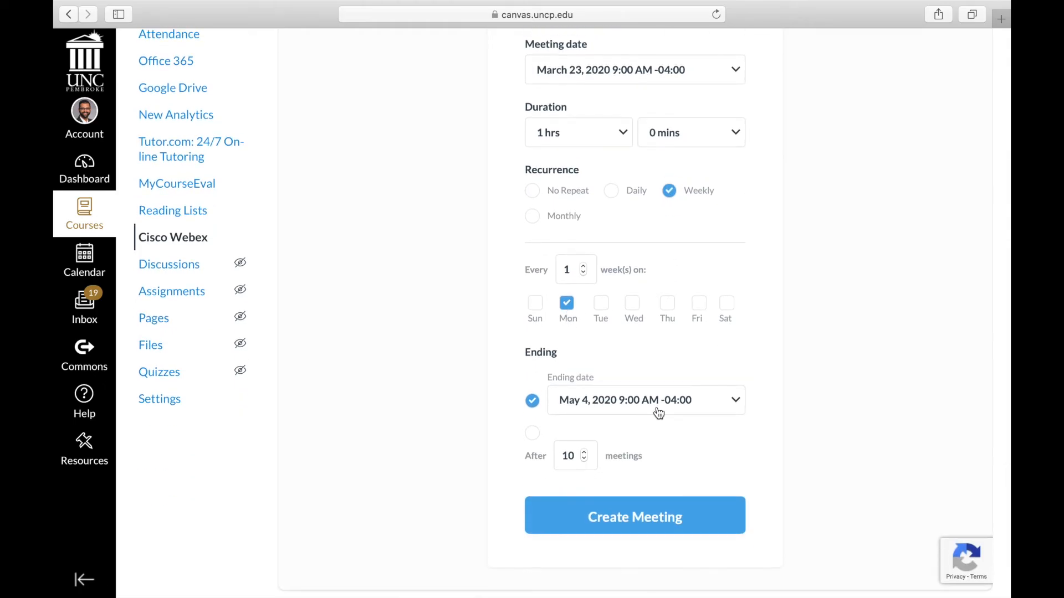
{"action": "scroll", "coordinate": [695, 429], "scroll_direction": "up", "scroll_amount": 3}
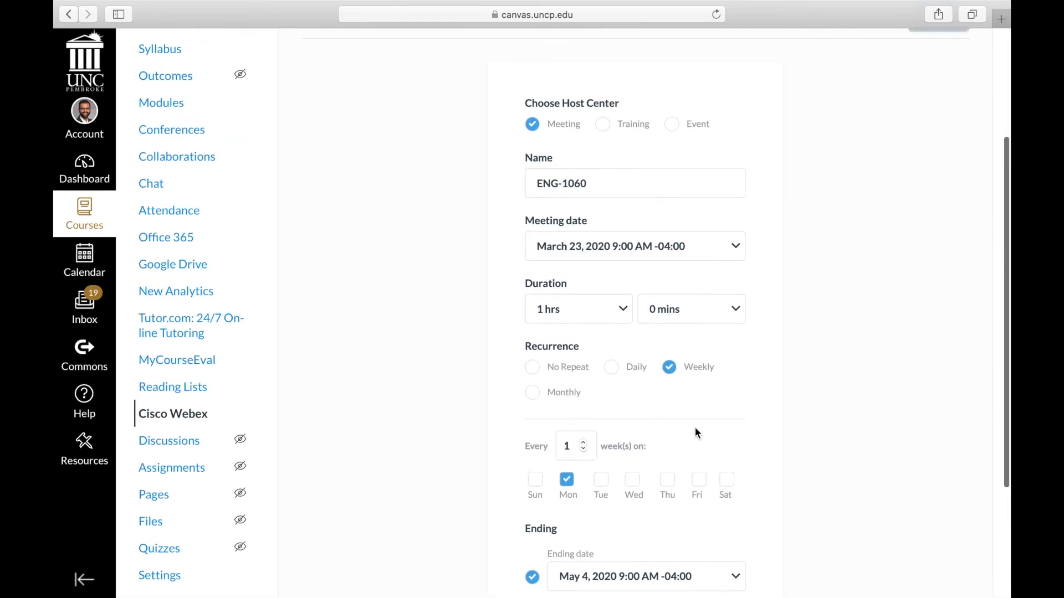
{"action": "scroll", "coordinate": [679, 229], "scroll_direction": "down", "scroll_amount": 3}
{"action": "left_click", "coordinate": [660, 521]}
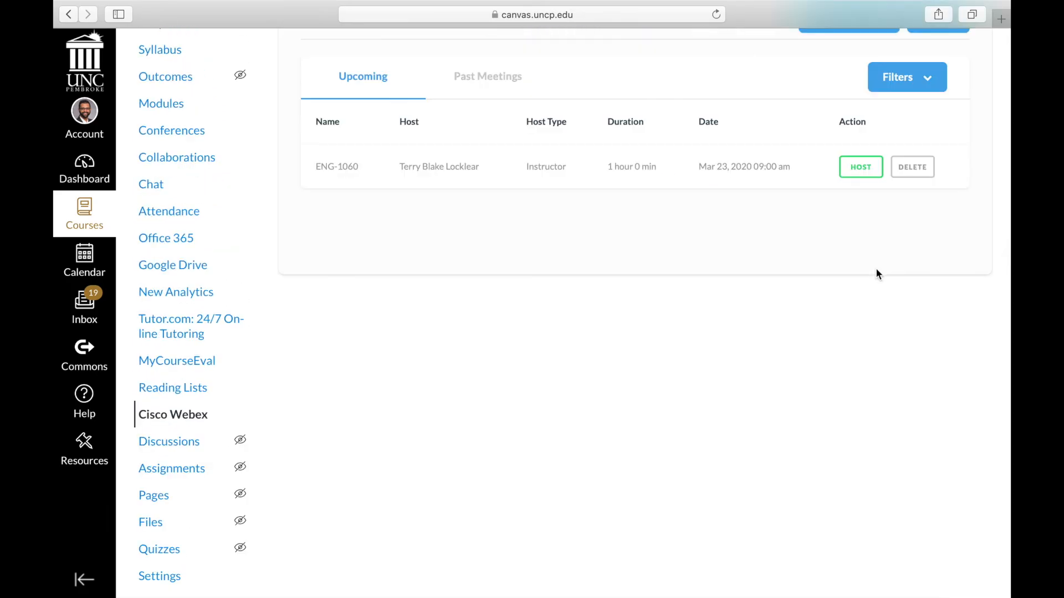
Switch the course to Student View and open the instructor's office hours in Cisco Webex
{"action": "left_click", "coordinate": [157, 115]}
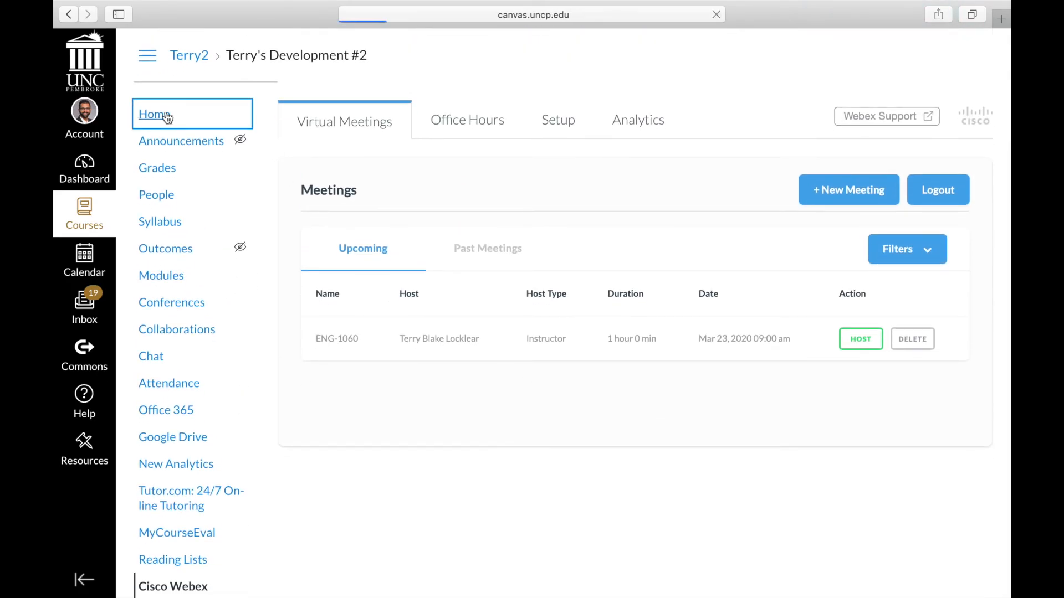
{"action": "left_click", "coordinate": [879, 311]}
{"action": "left_click", "coordinate": [205, 479]}
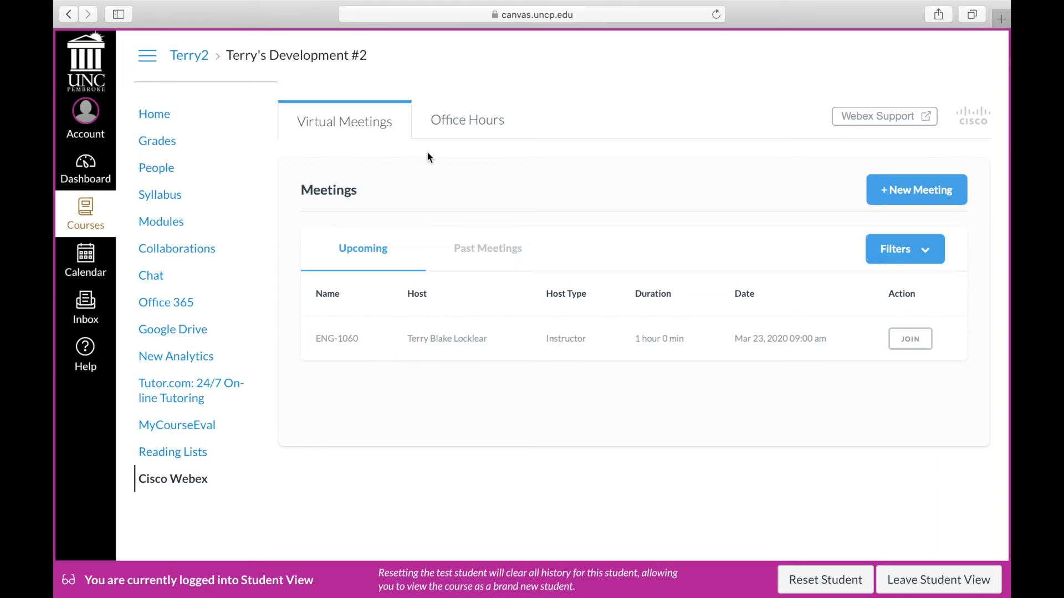
{"action": "left_click", "coordinate": [481, 133]}
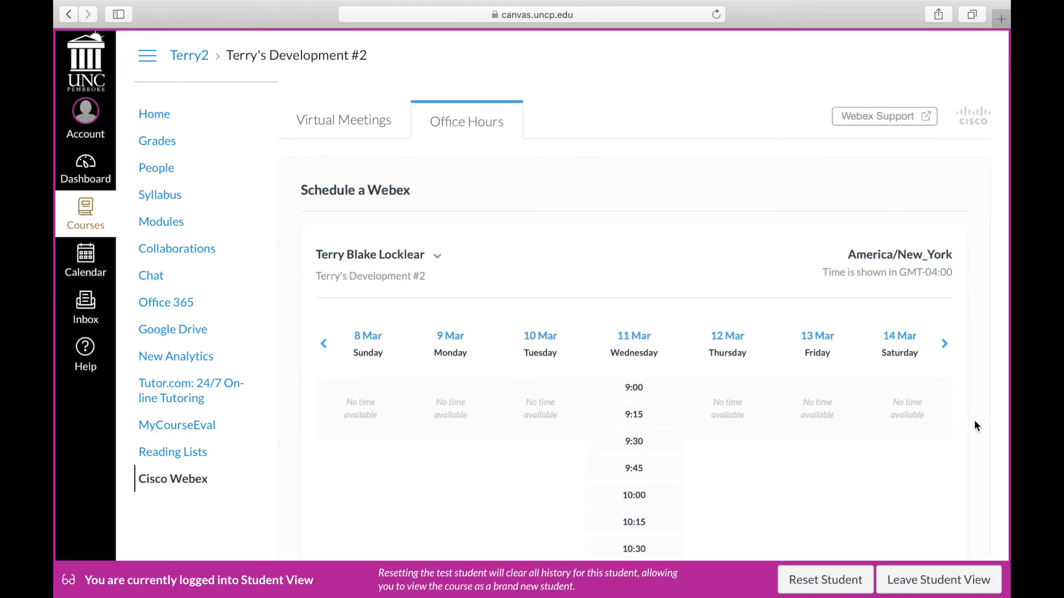
Request the 10:00 office hours slot on Wednesday, March 25 as the test student
{"action": "scroll", "coordinate": [975, 415], "scroll_direction": "down", "scroll_amount": 4}
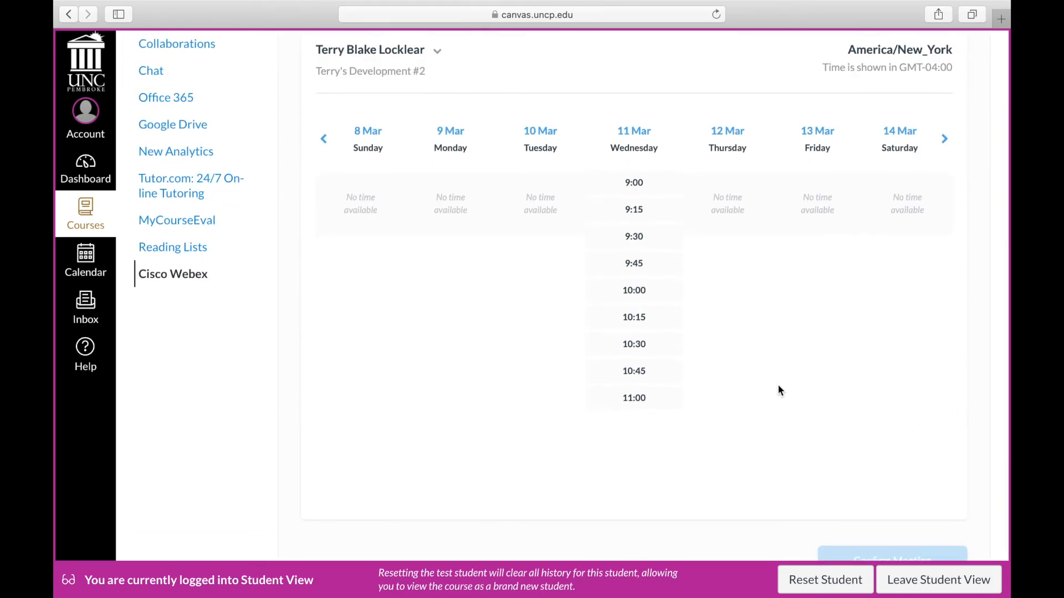
{"action": "left_click", "coordinate": [941, 140]}
{"action": "left_click", "coordinate": [942, 140]}
{"action": "left_click", "coordinate": [942, 140]}
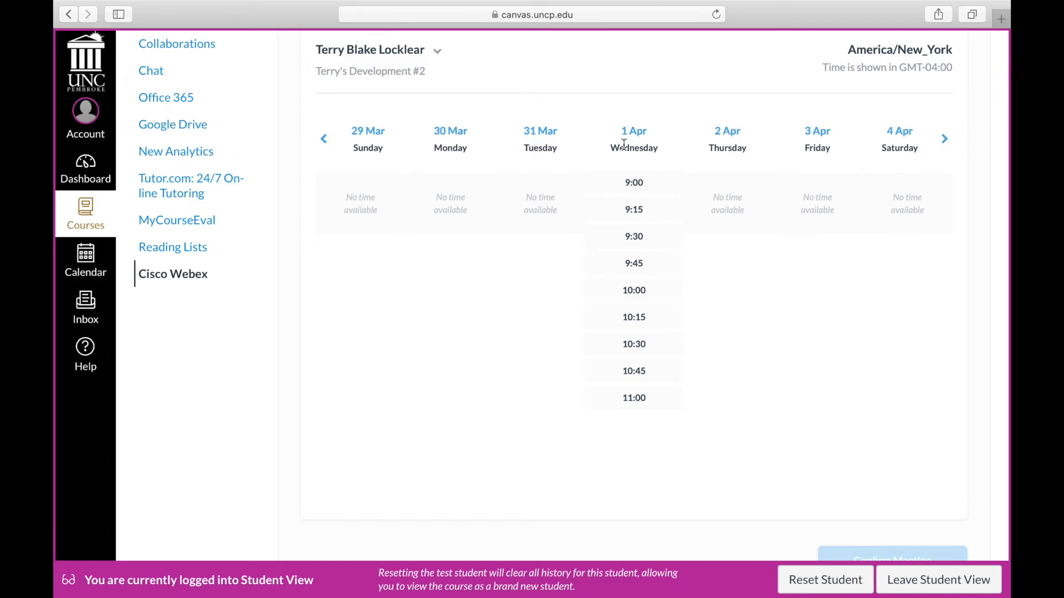
{"action": "left_click", "coordinate": [322, 138]}
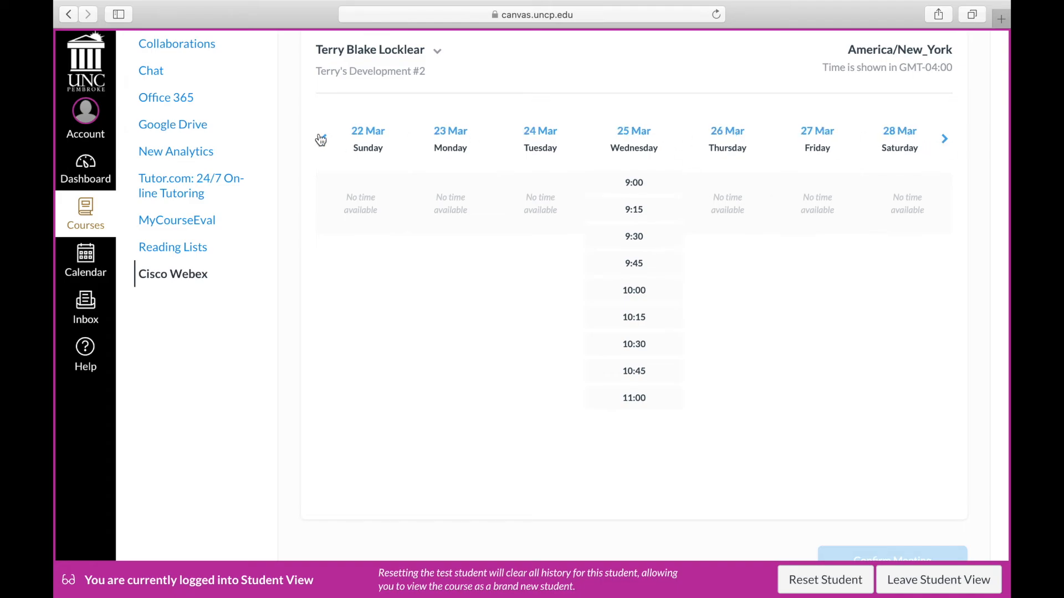
{"action": "left_click", "coordinate": [647, 297]}
{"action": "scroll", "coordinate": [925, 380], "scroll_direction": "down", "scroll_amount": 2}
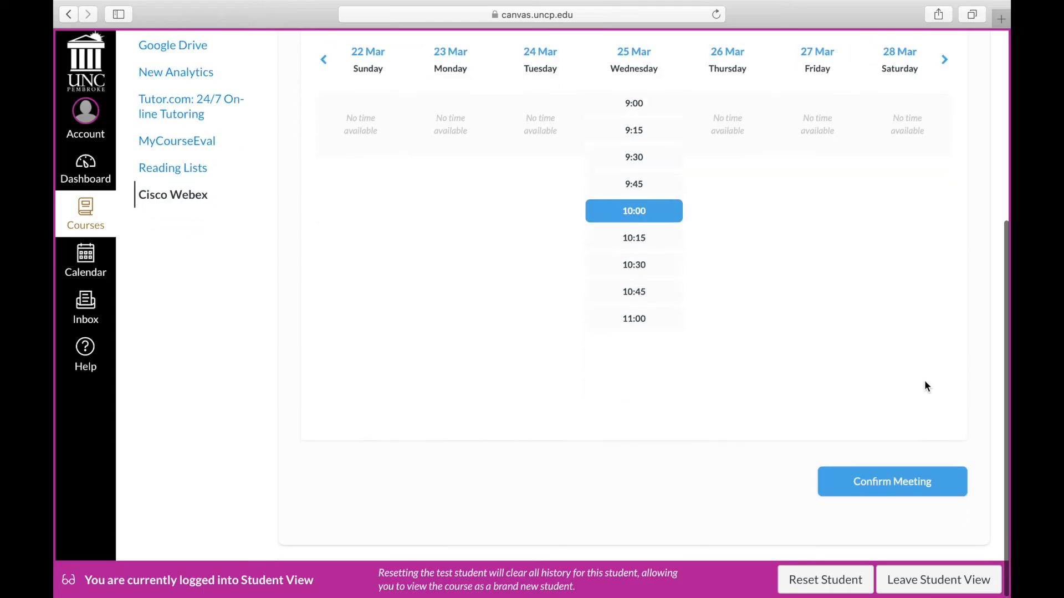
{"action": "left_click", "coordinate": [856, 480]}
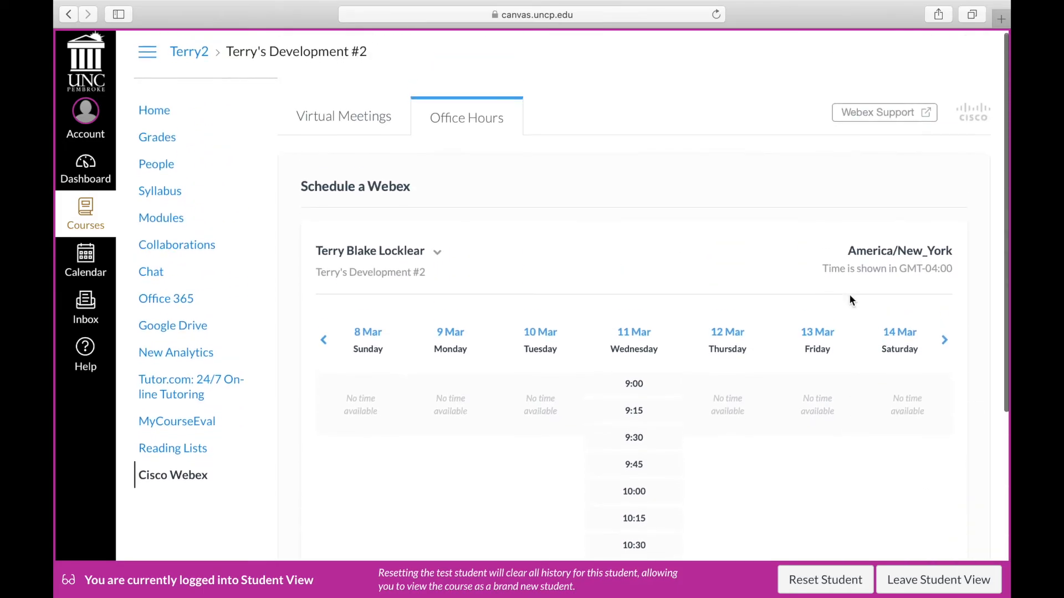
Request the 10:15 office hours slot on Wednesday, March 11 and leave Student View
{"action": "scroll", "coordinate": [594, 140], "scroll_direction": "down", "scroll_amount": 5}
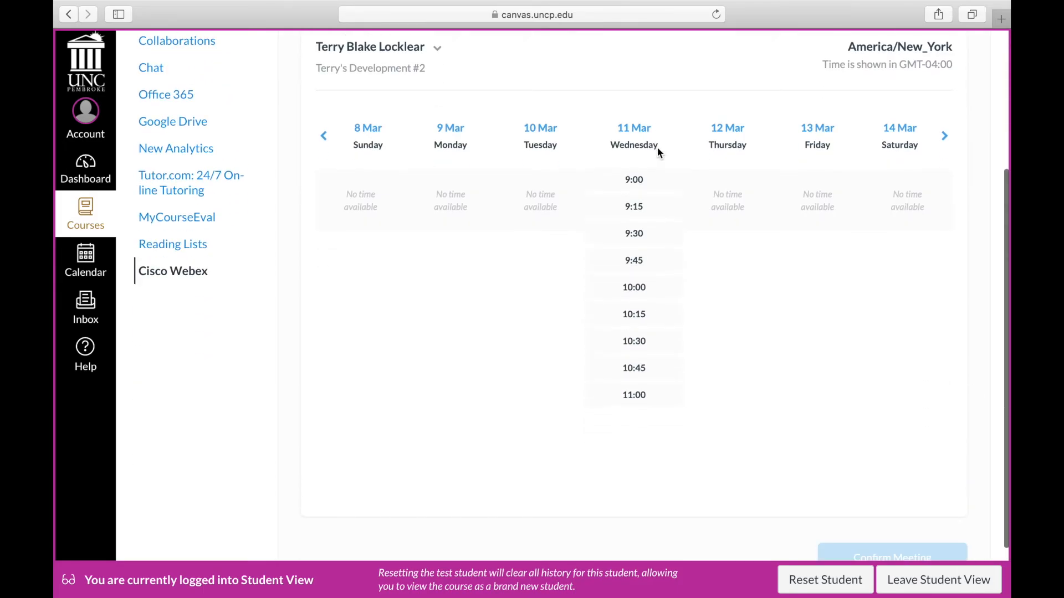
{"action": "left_click", "coordinate": [635, 315]}
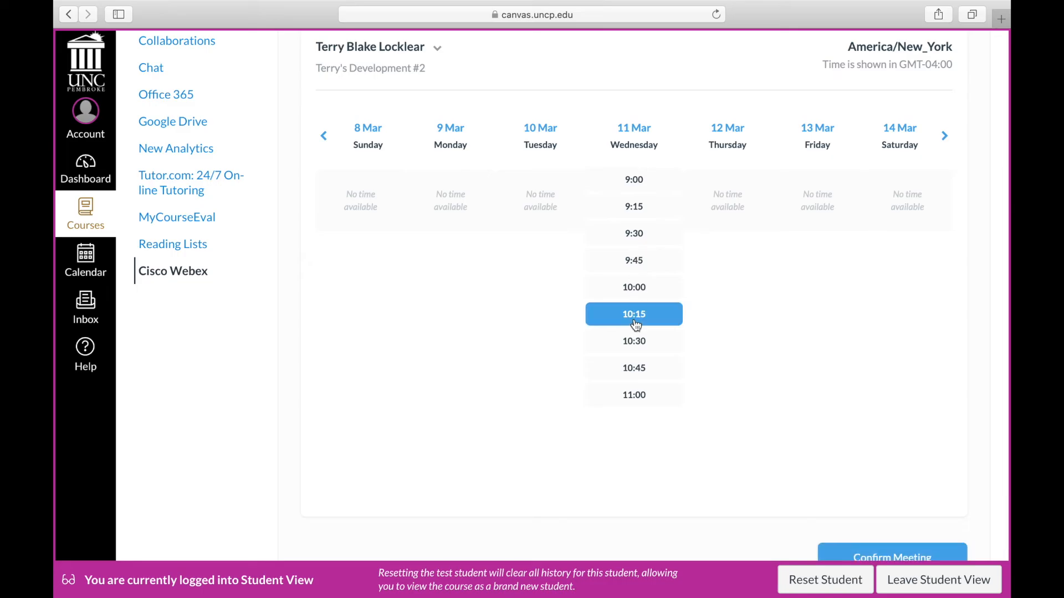
{"action": "scroll", "coordinate": [929, 416], "scroll_direction": "down", "scroll_amount": 2}
{"action": "left_click", "coordinate": [890, 494]}
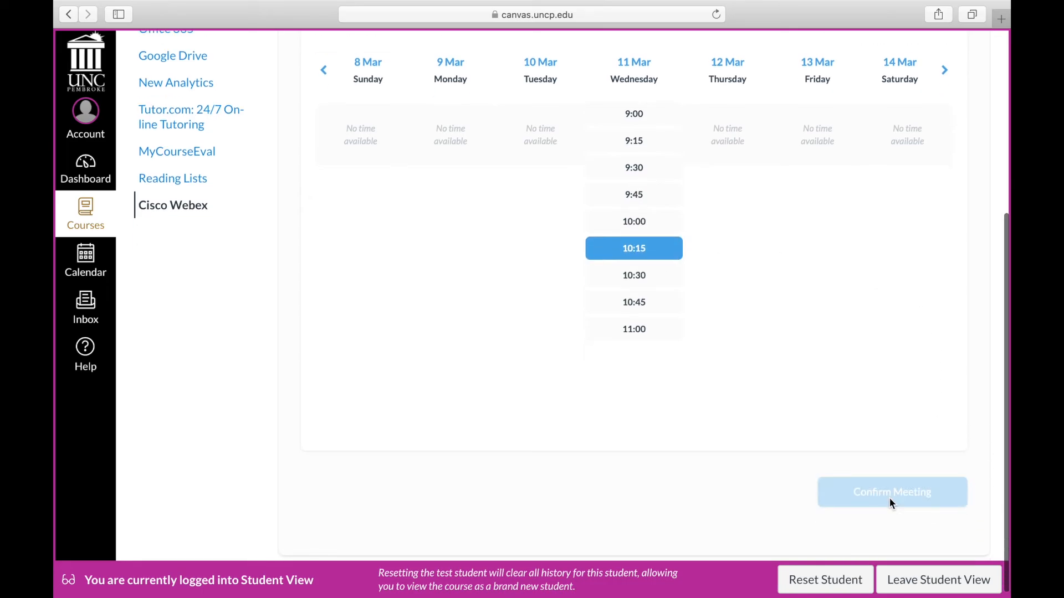
{"action": "left_click", "coordinate": [920, 582]}
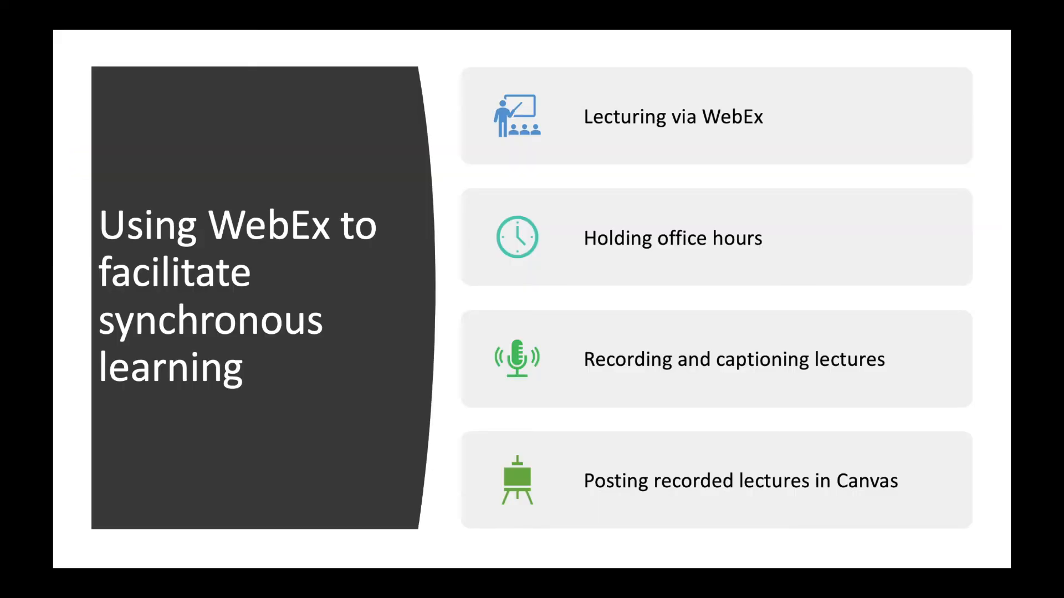
{"action": "key", "text": "Right"}
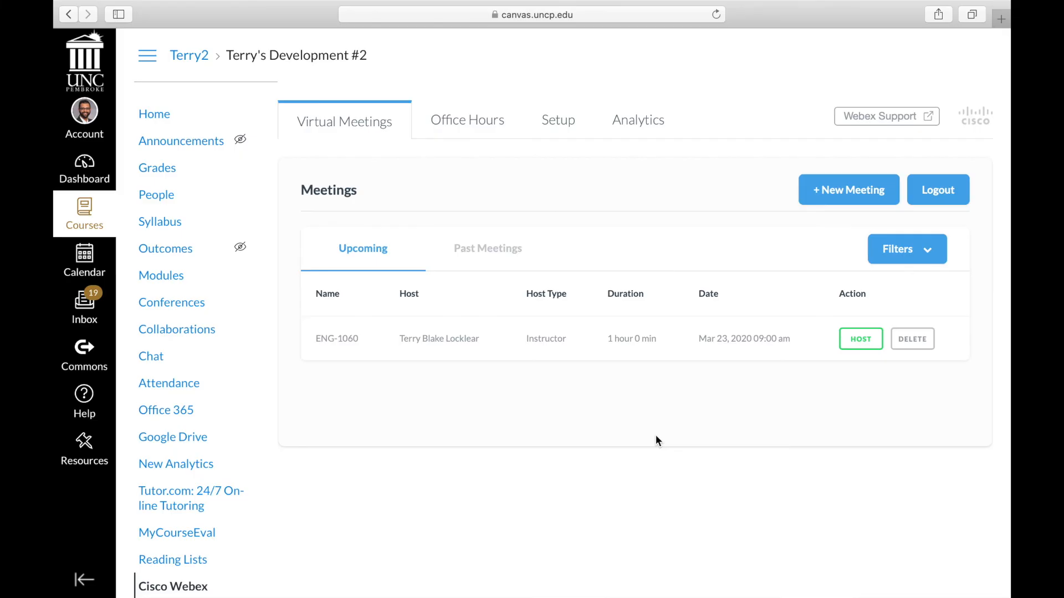
Return to the course home page and look up the faculty Canvas Support Hotline number in the help resources
{"action": "left_click", "coordinate": [182, 58]}
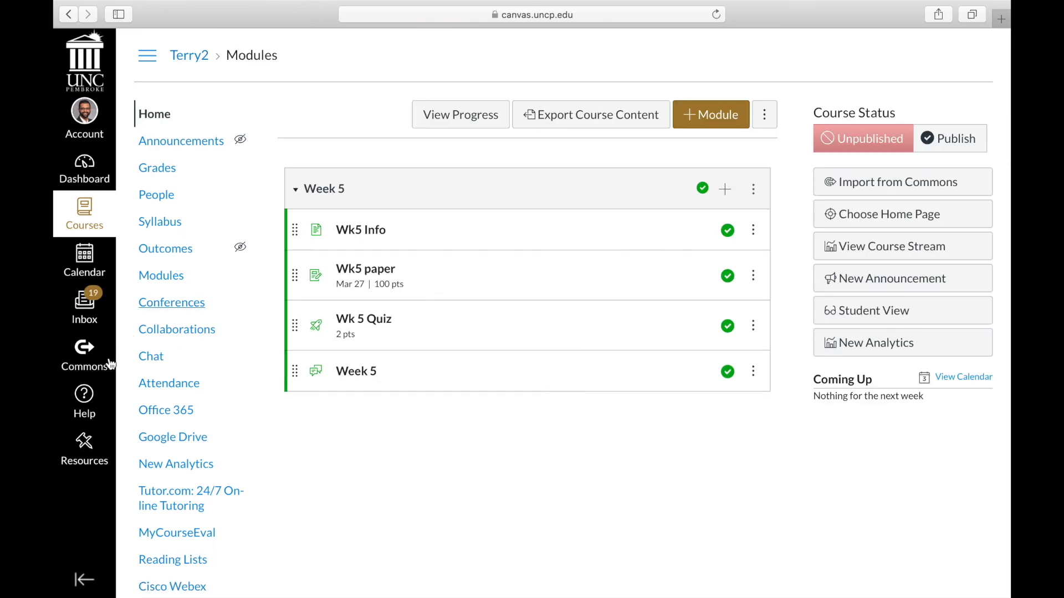
{"action": "left_click", "coordinate": [82, 408]}
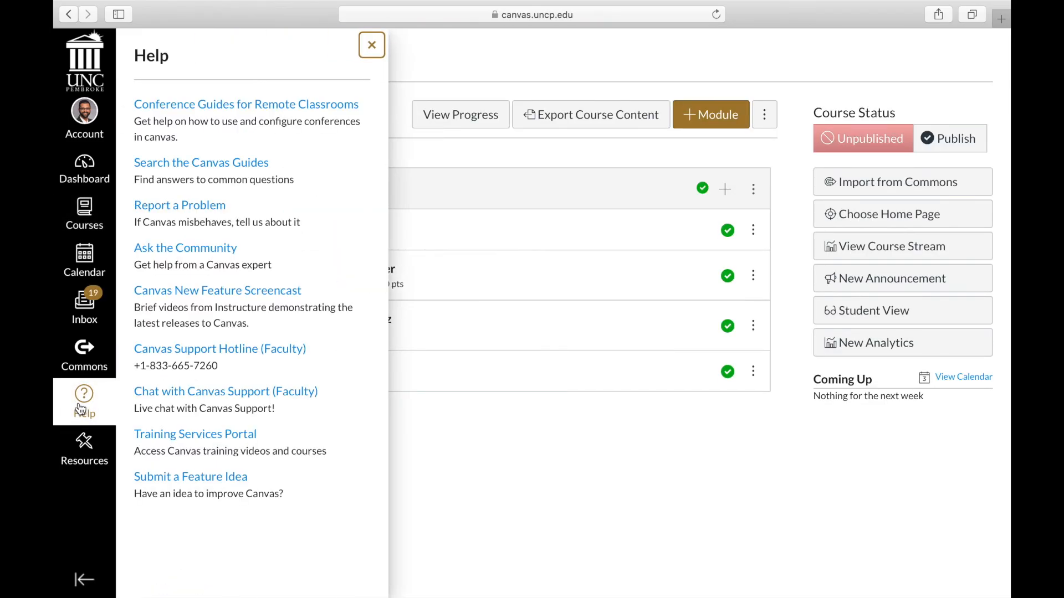
{"action": "left_click_drag", "start_coordinate": [220, 365], "coordinate": [138, 366]}
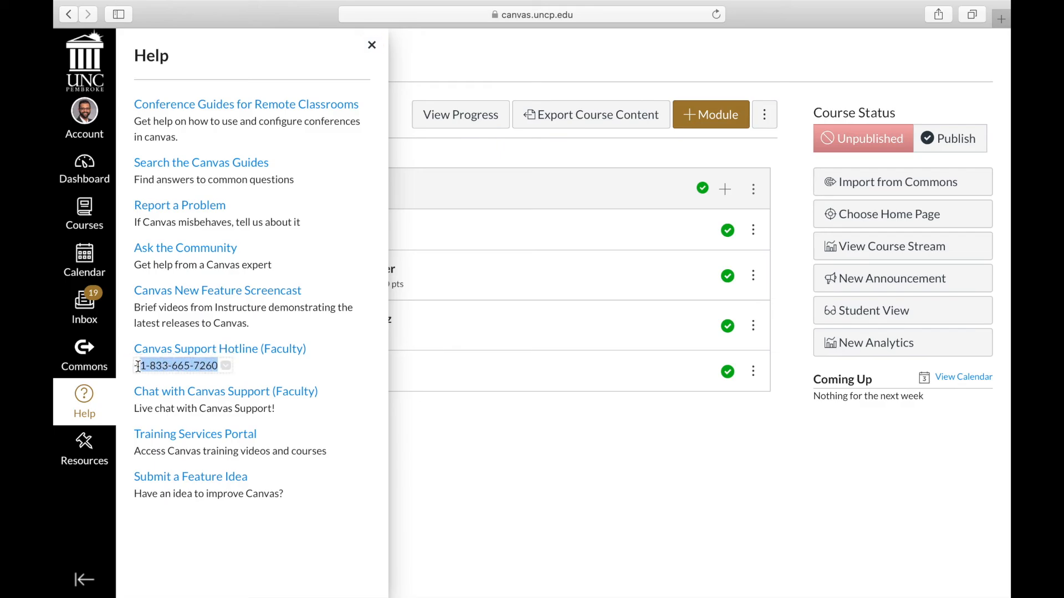
{"action": "left_click", "coordinate": [138, 366]}
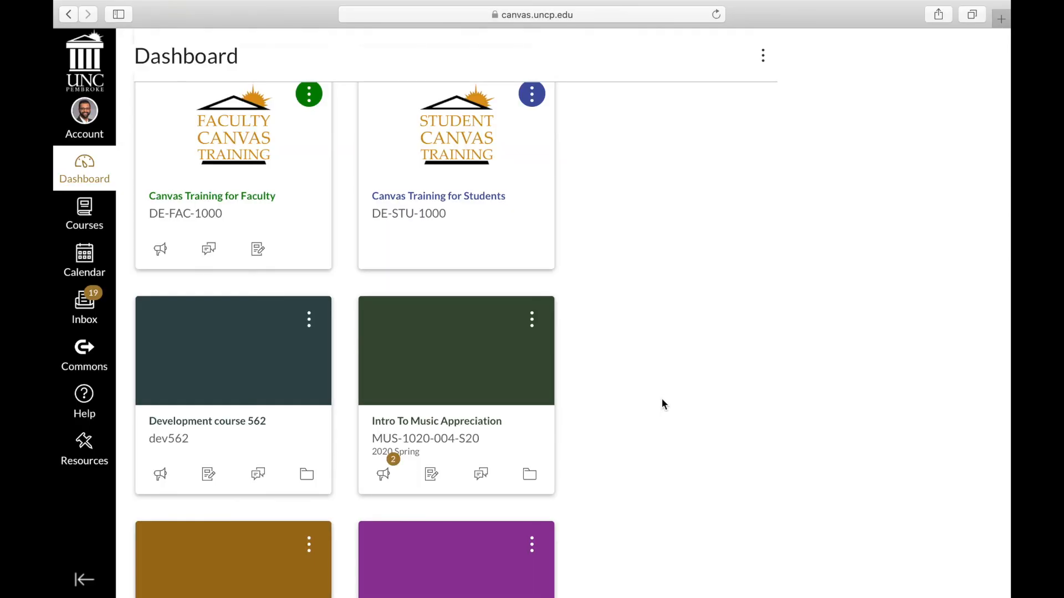
Open the Canvas Training for Faculty course from the dashboard and view its upcoming Cisco Webex meetings
{"action": "scroll", "coordinate": [663, 400], "scroll_direction": "up", "scroll_amount": 2}
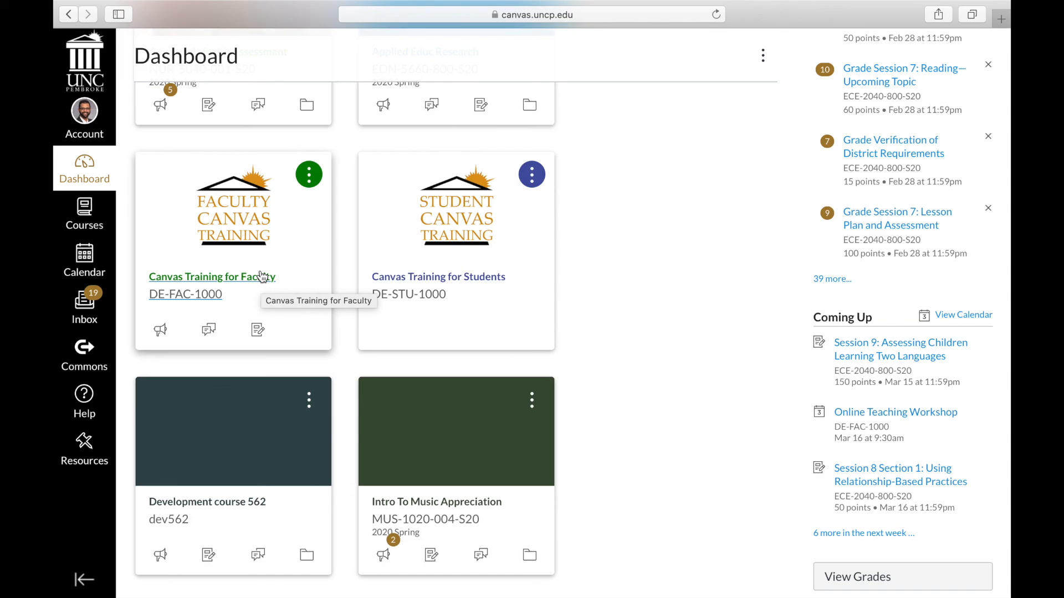
{"action": "left_click", "coordinate": [97, 230]}
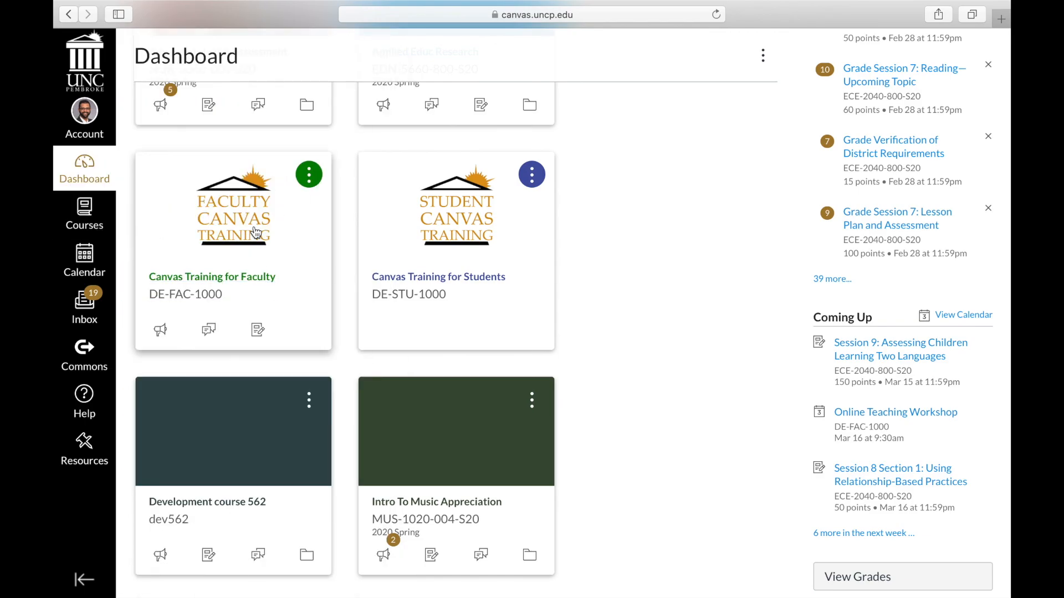
{"action": "left_click", "coordinate": [256, 232]}
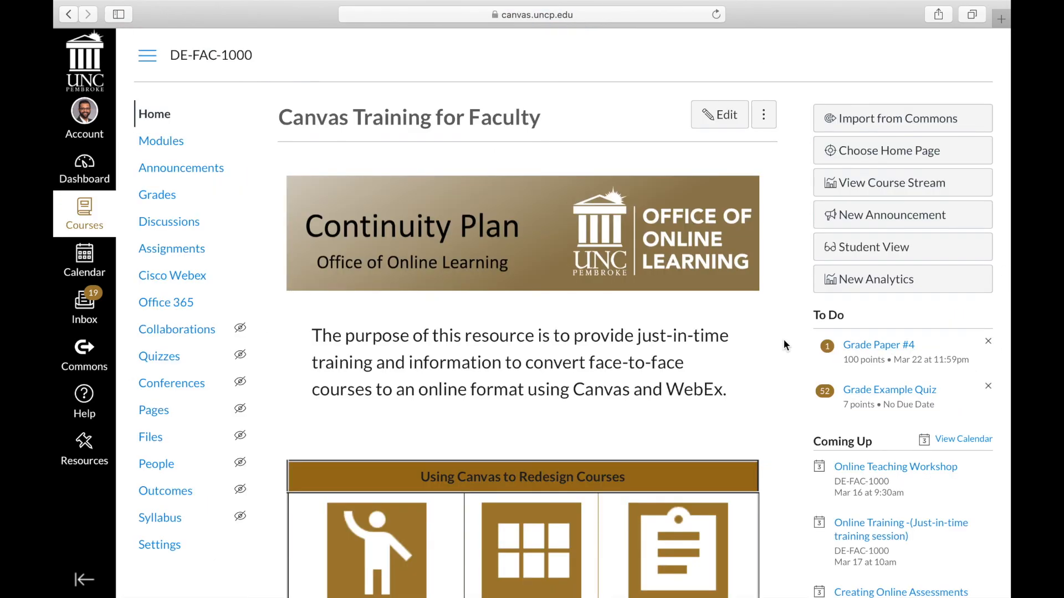
{"action": "scroll", "coordinate": [784, 341], "scroll_direction": "down", "scroll_amount": 2}
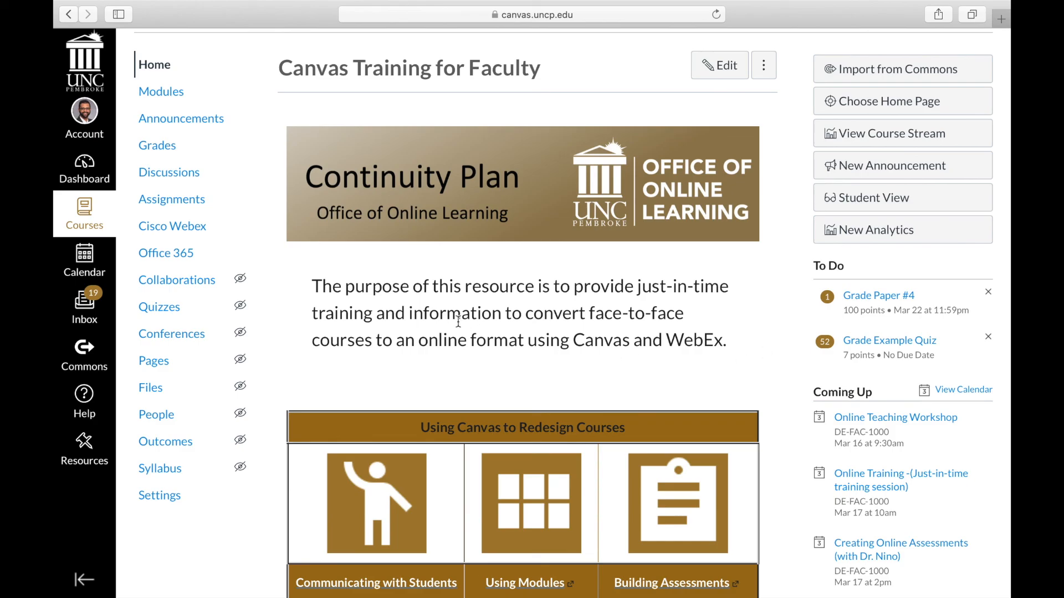
{"action": "left_click", "coordinate": [172, 226]}
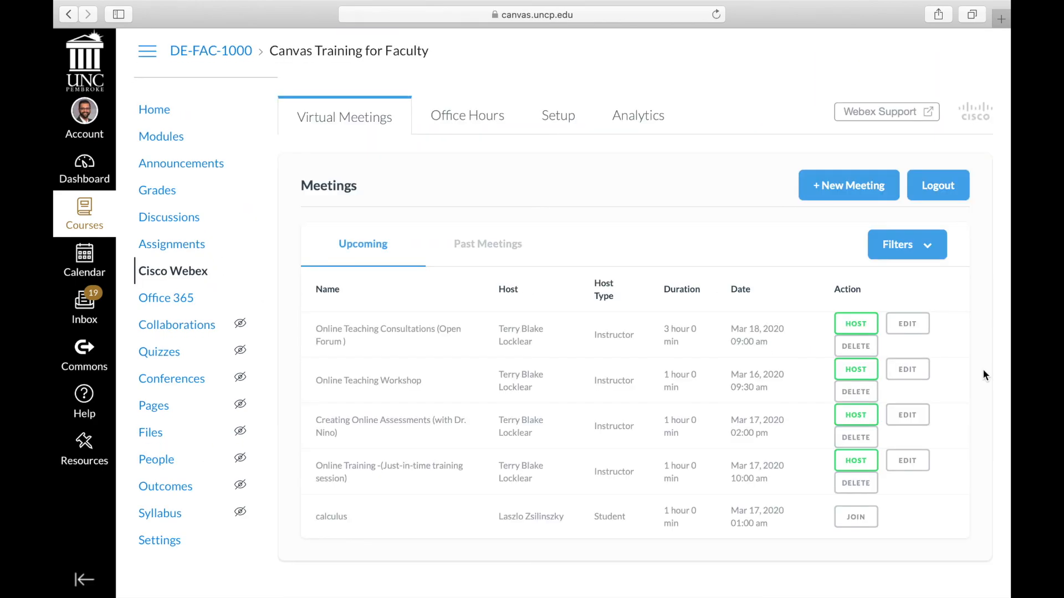